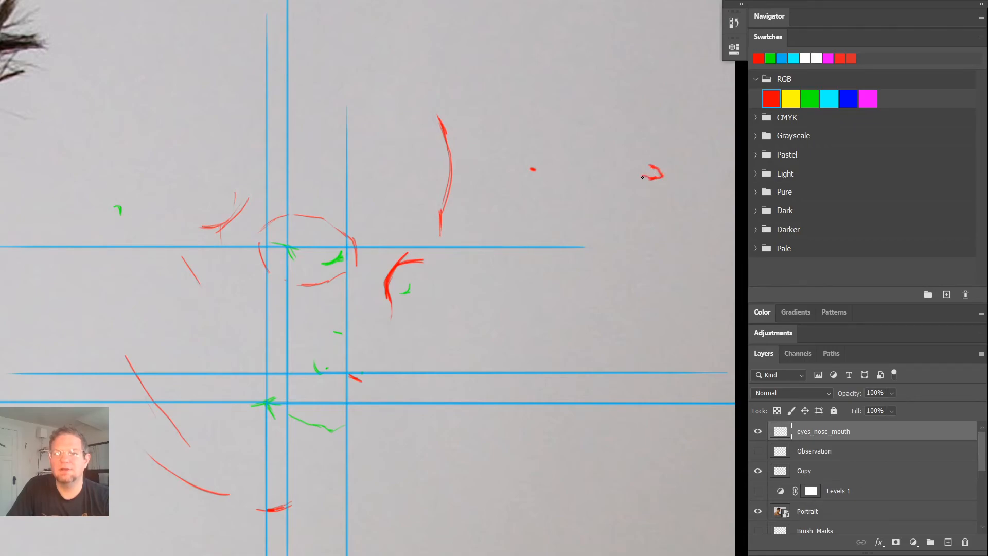
- Sketch an almond-shaped eye opening in red on the eyes_nose_mouth layer, with a double lower lid line and an arched upper lid
{"action": "mouse_move", "coordinate": [635, 178]}
{"action": "left_mouse_down"}
{"action": "mouse_move", "coordinate": [584, 193]}
{"action": "mouse_move", "coordinate": [536, 175]}
{"action": "mouse_move", "coordinate": [616, 195]}
{"action": "mouse_move", "coordinate": [563, 193]}
{"action": "mouse_move", "coordinate": [618, 191]}
{"action": "mouse_move", "coordinate": [640, 176]}
{"action": "left_mouse_up"}
{"action": "mouse_move", "coordinate": [586, 193]}
{"action": "left_mouse_down"}
{"action": "mouse_move", "coordinate": [533, 169]}
{"action": "mouse_move", "coordinate": [551, 187]}
{"action": "mouse_move", "coordinate": [582, 194]}
{"action": "left_mouse_up"}
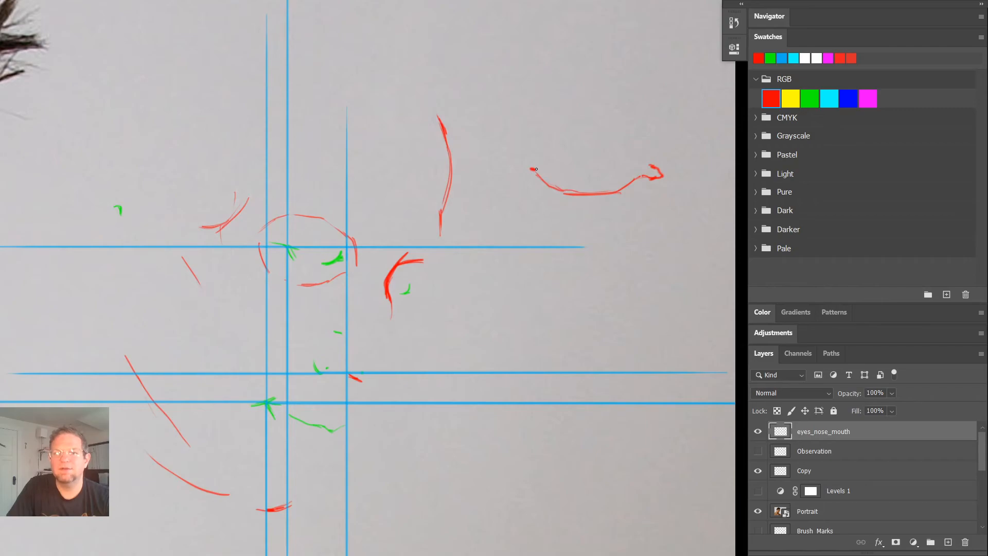
{"action": "mouse_move", "coordinate": [530, 167]}
{"action": "left_mouse_down"}
{"action": "mouse_move", "coordinate": [556, 196]}
{"action": "mouse_move", "coordinate": [599, 203]}
{"action": "mouse_move", "coordinate": [650, 179]}
{"action": "left_mouse_up"}
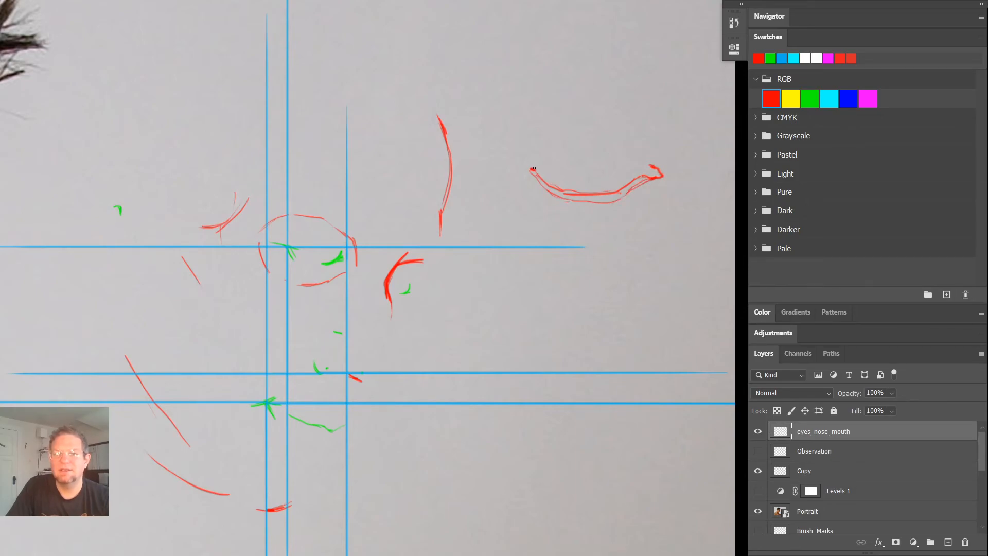
{"action": "mouse_move", "coordinate": [521, 175]}
{"action": "left_mouse_down"}
{"action": "mouse_move", "coordinate": [564, 138]}
{"action": "mouse_move", "coordinate": [574, 135]}
{"action": "mouse_move", "coordinate": [546, 152]}
{"action": "mouse_move", "coordinate": [611, 127]}
{"action": "mouse_move", "coordinate": [632, 136]}
{"action": "mouse_move", "coordinate": [579, 133]}
{"action": "mouse_move", "coordinate": [633, 138]}
{"action": "mouse_move", "coordinate": [653, 168]}
{"action": "mouse_move", "coordinate": [625, 135]}
{"action": "mouse_move", "coordinate": [635, 149]}
{"action": "mouse_move", "coordinate": [621, 137]}
{"action": "mouse_move", "coordinate": [567, 140]}
{"action": "mouse_move", "coordinate": [530, 171]}
{"action": "mouse_move", "coordinate": [608, 136]}
{"action": "left_mouse_up"}
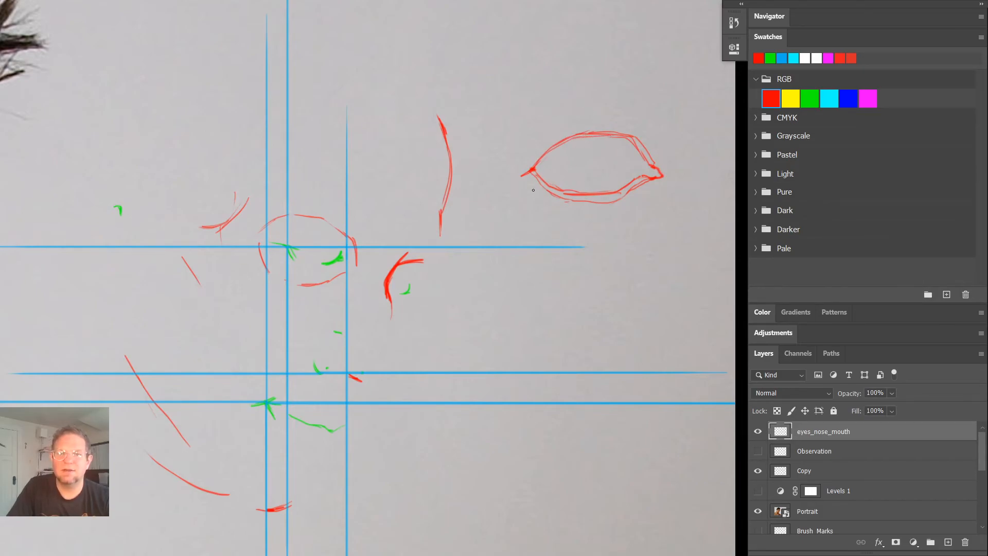
- Sketch the round eyeball contour with loose curves above, beside and below the almond-shaped lid opening
{"action": "mouse_move", "coordinate": [529, 143]}
{"action": "left_mouse_down"}
{"action": "mouse_move", "coordinate": [531, 202]}
{"action": "mouse_move", "coordinate": [577, 104]}
{"action": "left_mouse_up"}
{"action": "left_click_drag", "start_coordinate": [636, 120], "coordinate": [668, 168]}
{"action": "left_click_drag", "start_coordinate": [568, 110], "coordinate": [603, 103]}
{"action": "mouse_move", "coordinate": [662, 154]}
{"action": "left_mouse_down"}
{"action": "mouse_move", "coordinate": [652, 208]}
{"action": "mouse_move", "coordinate": [574, 228]}
{"action": "left_mouse_up"}
{"action": "left_click_drag", "start_coordinate": [531, 198], "coordinate": [628, 225]}
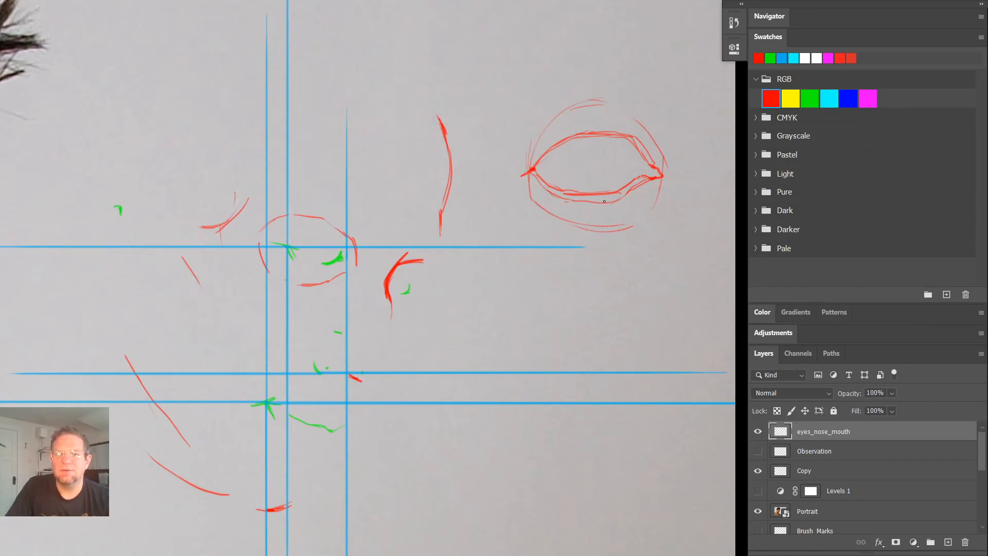
- Reinforce the lower lid's rim and draw the tear duct at the eye's inner corner
{"action": "left_click_drag", "start_coordinate": [558, 198], "coordinate": [617, 200]}
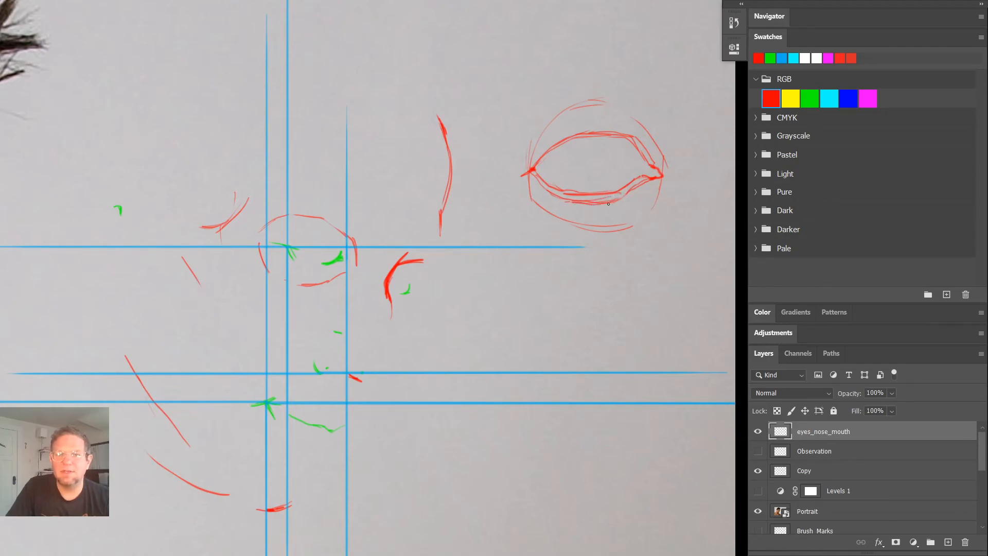
{"action": "mouse_move", "coordinate": [628, 138]}
{"action": "left_mouse_down"}
{"action": "mouse_move", "coordinate": [581, 132]}
{"action": "mouse_move", "coordinate": [637, 136]}
{"action": "mouse_move", "coordinate": [661, 169]}
{"action": "mouse_move", "coordinate": [637, 177]}
{"action": "left_mouse_up"}
{"action": "left_click_drag", "start_coordinate": [536, 166], "coordinate": [536, 175]}
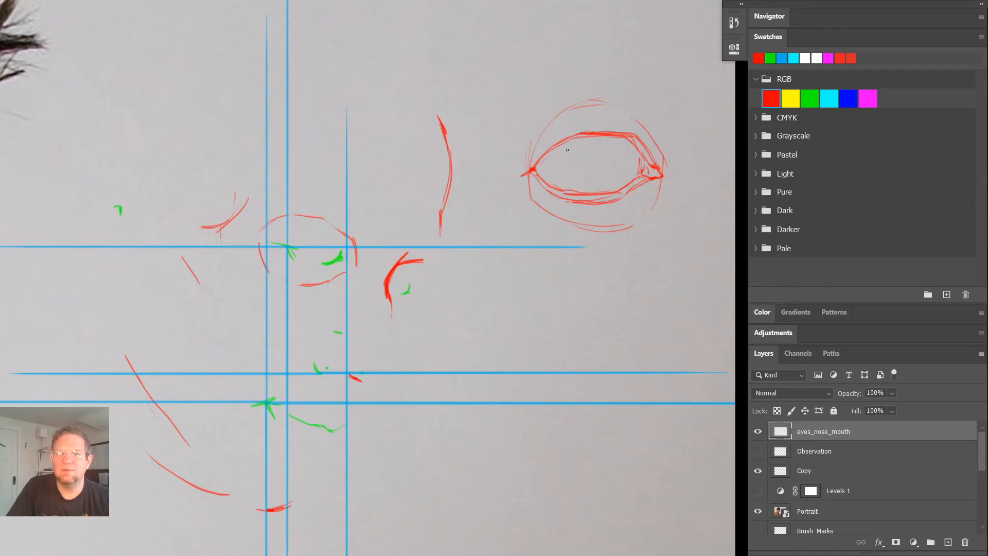
- Sketch the round iris between the lids, with a horizontal curve across its middle, and make a small mark well above the eye
{"action": "mouse_move", "coordinate": [555, 168]}
{"action": "left_mouse_down"}
{"action": "mouse_move", "coordinate": [570, 189]}
{"action": "mouse_move", "coordinate": [606, 188]}
{"action": "left_mouse_up"}
{"action": "mouse_move", "coordinate": [558, 159]}
{"action": "left_mouse_down"}
{"action": "mouse_move", "coordinate": [570, 182]}
{"action": "mouse_move", "coordinate": [571, 138]}
{"action": "mouse_move", "coordinate": [557, 155]}
{"action": "mouse_move", "coordinate": [570, 180]}
{"action": "mouse_move", "coordinate": [566, 163]}
{"action": "mouse_move", "coordinate": [590, 188]}
{"action": "mouse_move", "coordinate": [575, 184]}
{"action": "mouse_move", "coordinate": [602, 189]}
{"action": "left_mouse_up"}
{"action": "left_click_drag", "start_coordinate": [624, 141], "coordinate": [621, 181]}
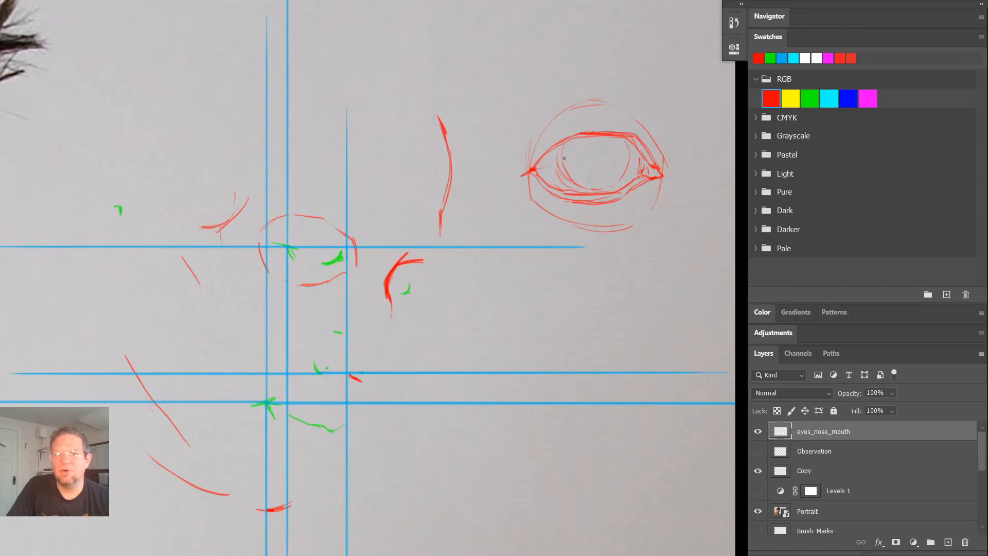
{"action": "left_click_drag", "start_coordinate": [581, 156], "coordinate": [630, 158]}
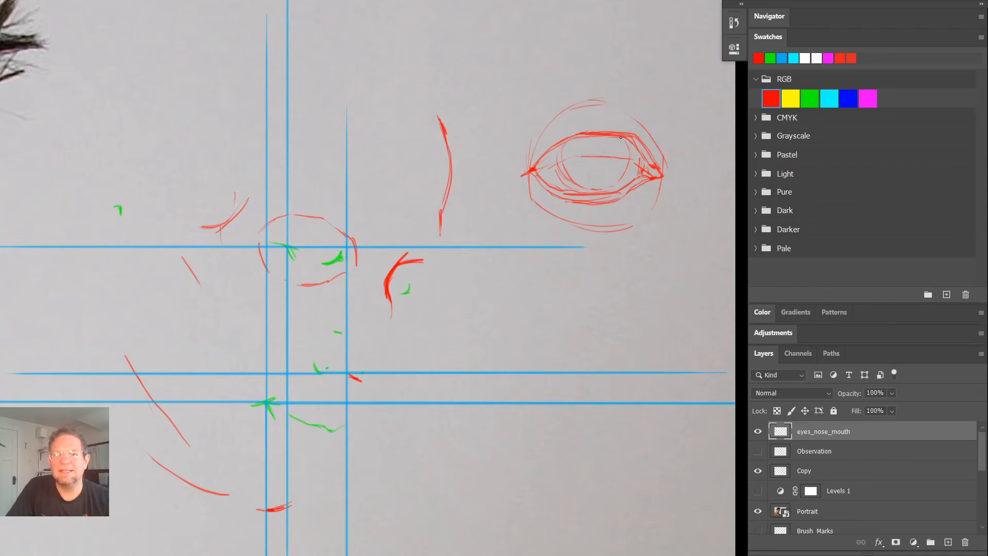
{"action": "left_click_drag", "start_coordinate": [536, 7], "coordinate": [545, 7]}
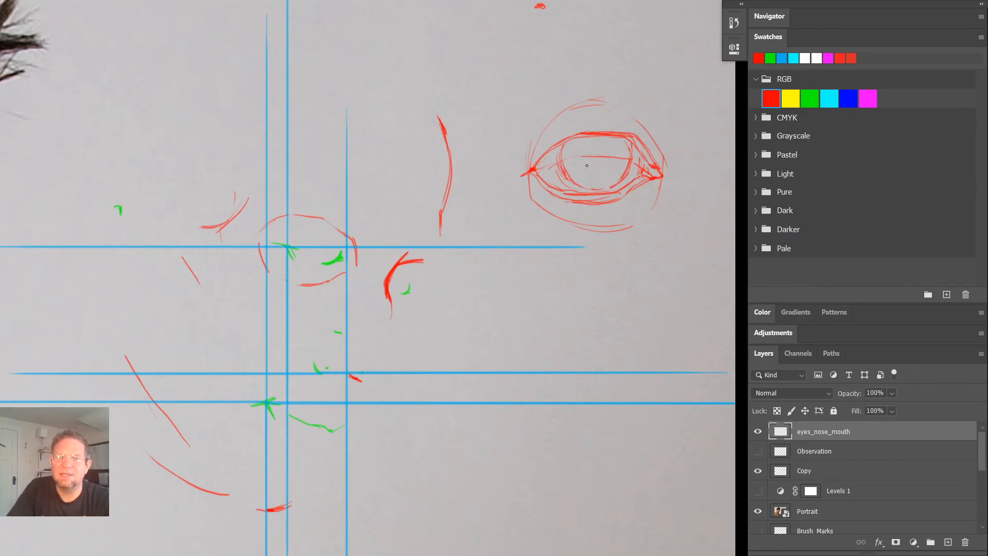
- Draw a round pupil inside the iris, add radial iris lines, and shade the iris beneath the upper lid
{"action": "mouse_move", "coordinate": [587, 165]}
{"action": "left_mouse_down"}
{"action": "mouse_move", "coordinate": [614, 166]}
{"action": "mouse_move", "coordinate": [586, 165]}
{"action": "mouse_move", "coordinate": [606, 165]}
{"action": "mouse_move", "coordinate": [612, 150]}
{"action": "mouse_move", "coordinate": [607, 167]}
{"action": "mouse_move", "coordinate": [613, 156]}
{"action": "mouse_move", "coordinate": [615, 164]}
{"action": "mouse_move", "coordinate": [582, 143]}
{"action": "mouse_move", "coordinate": [582, 161]}
{"action": "mouse_move", "coordinate": [578, 154]}
{"action": "mouse_move", "coordinate": [608, 141]}
{"action": "left_mouse_up"}
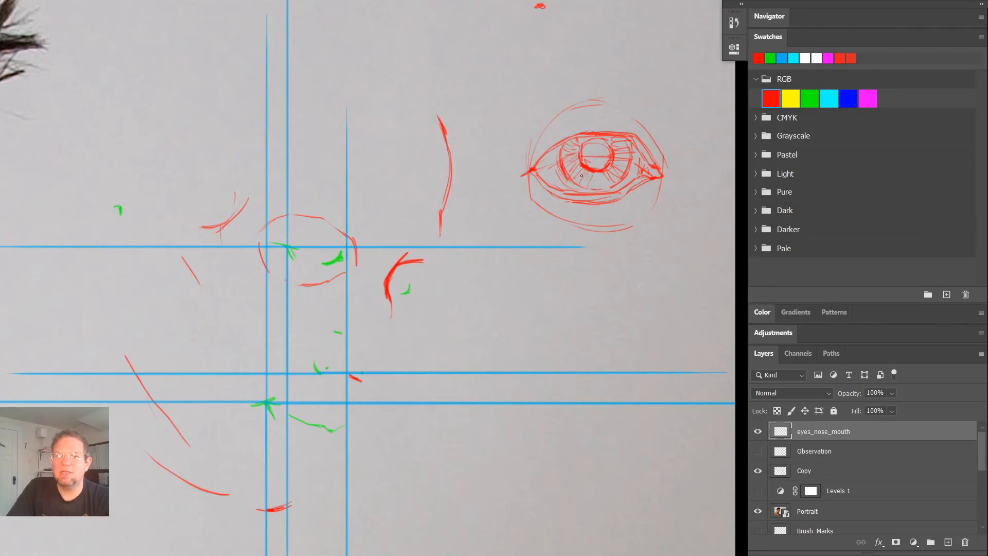
{"action": "mouse_move", "coordinate": [588, 138]}
{"action": "left_mouse_down"}
{"action": "mouse_move", "coordinate": [582, 161]}
{"action": "mouse_move", "coordinate": [603, 167]}
{"action": "mouse_move", "coordinate": [612, 154]}
{"action": "mouse_move", "coordinate": [600, 170]}
{"action": "mouse_move", "coordinate": [567, 151]}
{"action": "left_mouse_up"}
{"action": "mouse_move", "coordinate": [620, 136]}
{"action": "left_mouse_down"}
{"action": "mouse_move", "coordinate": [609, 143]}
{"action": "mouse_move", "coordinate": [620, 156]}
{"action": "left_mouse_up"}
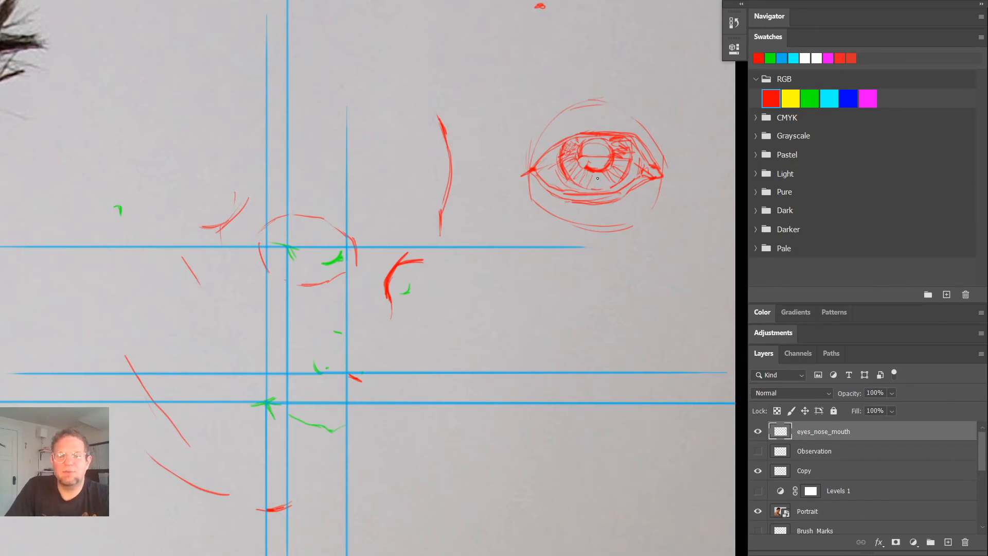
- Undo the last change to the pupil, then fill the pupil with dense red strokes and leave a small round highlight
{"action": "key", "text": "ctrl"}
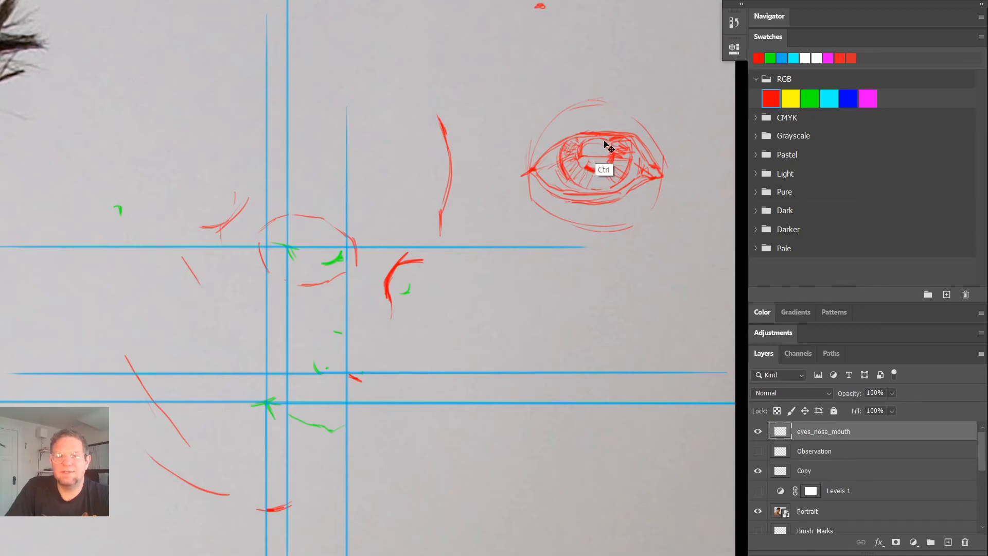
{"action": "key", "text": "ctrl+z"}
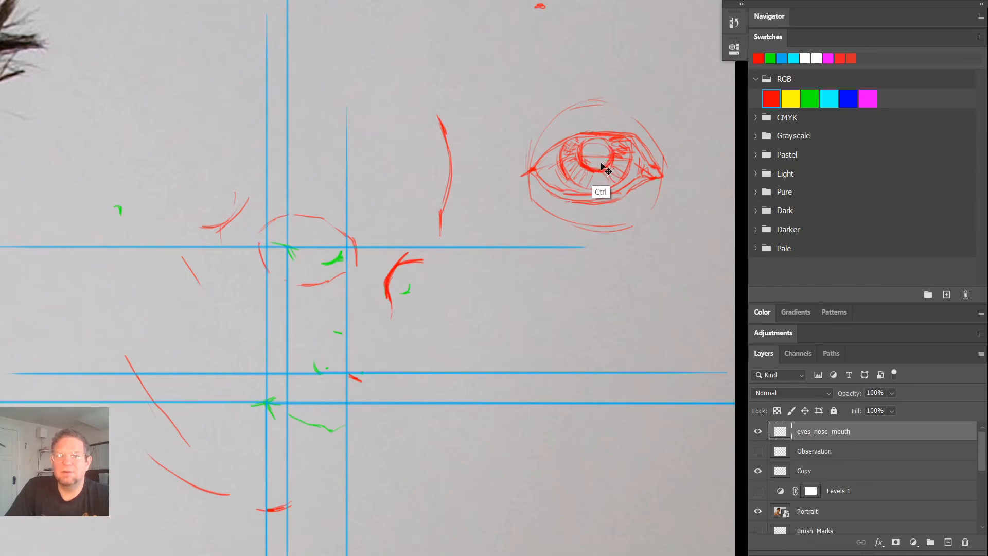
{"action": "mouse_move", "coordinate": [581, 149]}
{"action": "left_mouse_down"}
{"action": "mouse_move", "coordinate": [606, 157]}
{"action": "mouse_move", "coordinate": [602, 142]}
{"action": "mouse_move", "coordinate": [580, 154]}
{"action": "mouse_move", "coordinate": [594, 169]}
{"action": "mouse_move", "coordinate": [585, 146]}
{"action": "mouse_move", "coordinate": [603, 144]}
{"action": "mouse_move", "coordinate": [607, 155]}
{"action": "mouse_move", "coordinate": [600, 168]}
{"action": "mouse_move", "coordinate": [605, 160]}
{"action": "mouse_move", "coordinate": [587, 142]}
{"action": "mouse_move", "coordinate": [607, 139]}
{"action": "mouse_move", "coordinate": [578, 155]}
{"action": "mouse_move", "coordinate": [593, 134]}
{"action": "mouse_move", "coordinate": [570, 138]}
{"action": "mouse_move", "coordinate": [604, 137]}
{"action": "mouse_move", "coordinate": [583, 142]}
{"action": "mouse_move", "coordinate": [617, 153]}
{"action": "left_mouse_up"}
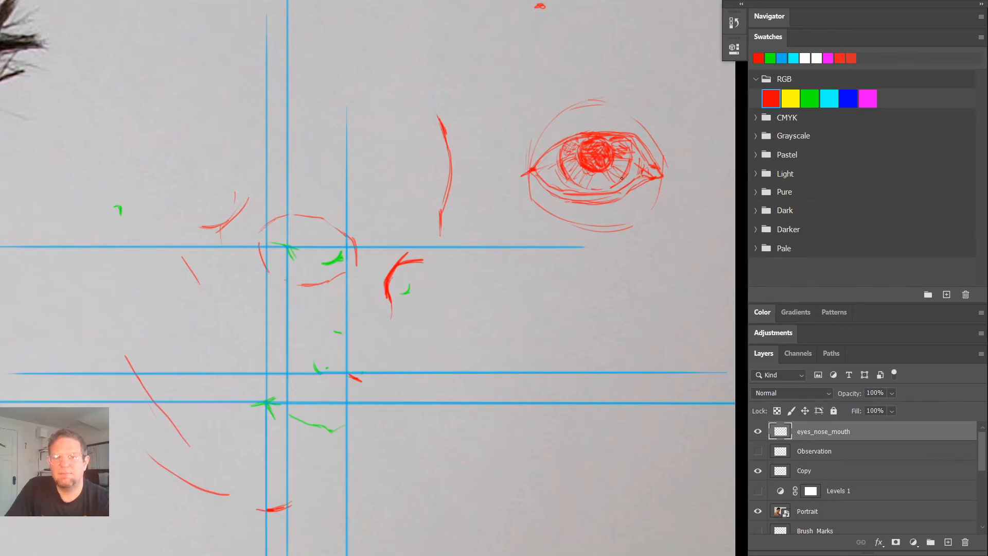
{"action": "left_click_drag", "start_coordinate": [608, 150], "coordinate": [604, 154]}
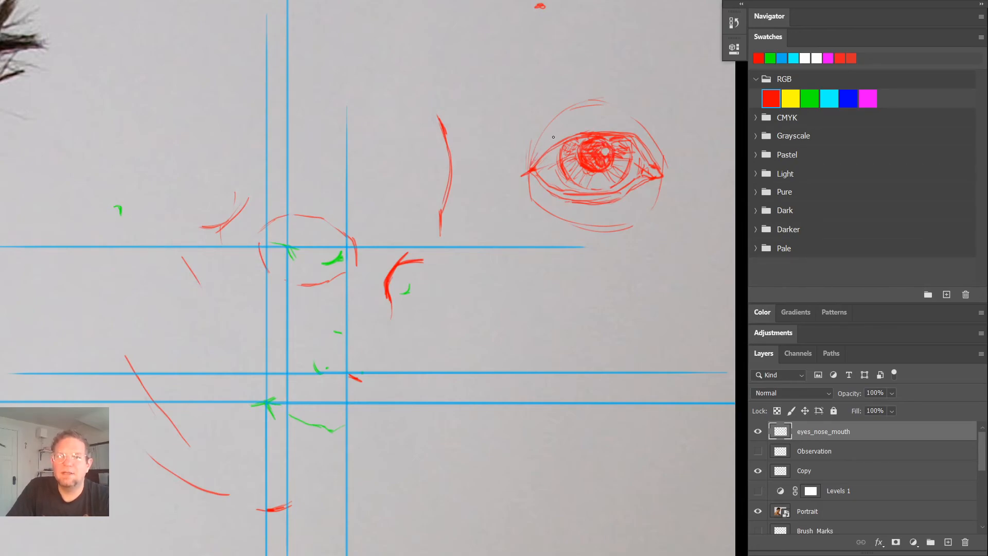
- Sketch the upper eyelid crease arching down to the inner corner, and add a tiny eye doodle above that corner
{"action": "mouse_move", "coordinate": [536, 151]}
{"action": "left_mouse_down"}
{"action": "mouse_move", "coordinate": [570, 119]}
{"action": "mouse_move", "coordinate": [597, 116]}
{"action": "mouse_move", "coordinate": [550, 131]}
{"action": "mouse_move", "coordinate": [607, 117]}
{"action": "left_mouse_up"}
{"action": "mouse_move", "coordinate": [548, 133]}
{"action": "left_mouse_down"}
{"action": "mouse_move", "coordinate": [605, 118]}
{"action": "mouse_move", "coordinate": [643, 129]}
{"action": "mouse_move", "coordinate": [596, 120]}
{"action": "mouse_move", "coordinate": [534, 152]}
{"action": "left_mouse_up"}
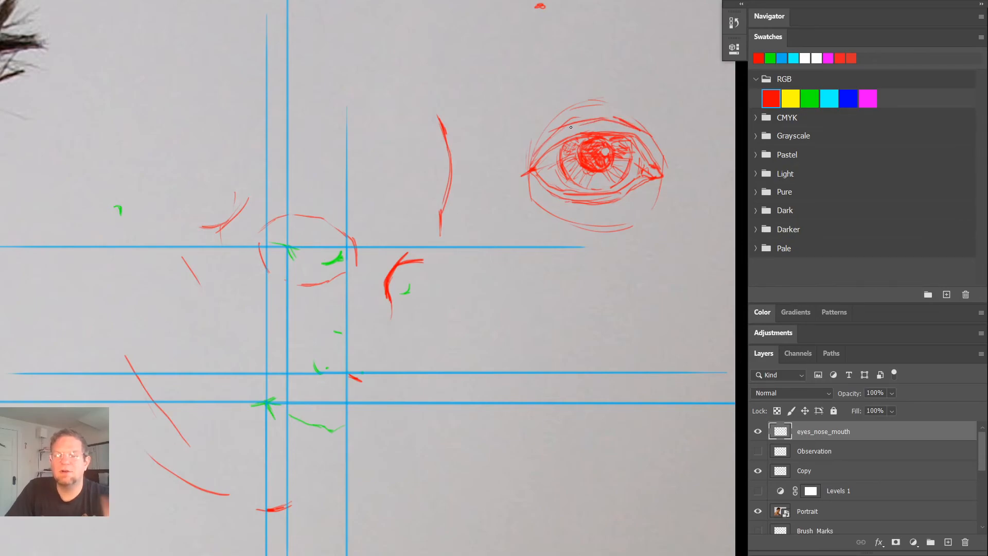
{"action": "mouse_move", "coordinate": [579, 122]}
{"action": "left_mouse_down"}
{"action": "mouse_move", "coordinate": [620, 119]}
{"action": "mouse_move", "coordinate": [580, 121]}
{"action": "left_mouse_up"}
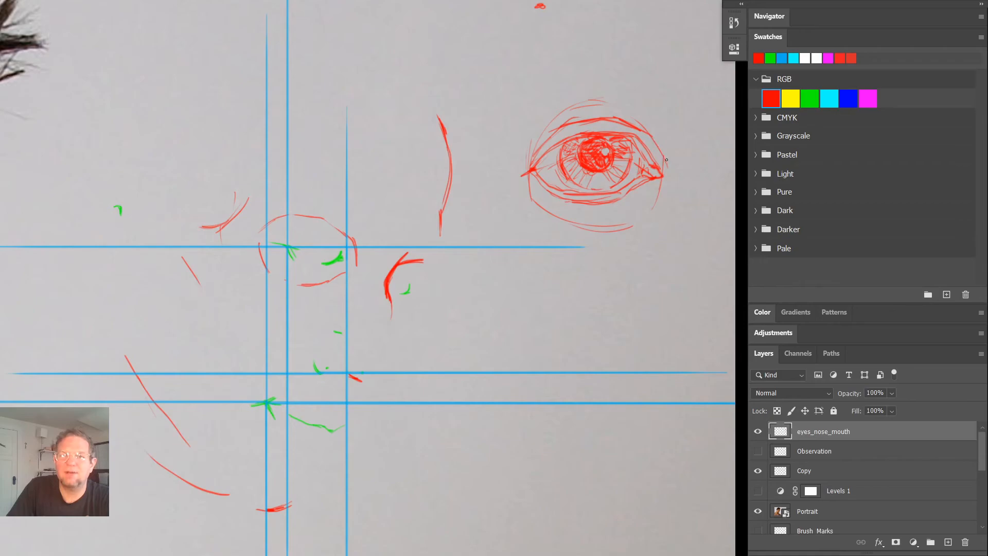
{"action": "left_click_drag", "start_coordinate": [661, 144], "coordinate": [668, 168]}
{"action": "left_click_drag", "start_coordinate": [659, 134], "coordinate": [667, 162]}
{"action": "mouse_move", "coordinate": [665, 157]}
{"action": "left_mouse_down"}
{"action": "mouse_move", "coordinate": [655, 111]}
{"action": "mouse_move", "coordinate": [666, 90]}
{"action": "mouse_move", "coordinate": [658, 116]}
{"action": "mouse_move", "coordinate": [660, 105]}
{"action": "mouse_move", "coordinate": [651, 113]}
{"action": "mouse_move", "coordinate": [675, 105]}
{"action": "left_mouse_up"}
{"action": "left_click_drag", "start_coordinate": [658, 118], "coordinate": [674, 113]}
- Sketch the hooded brow fold sweeping from above the eye past its outer corner, redrawing its inner hatching stroke
{"action": "mouse_move", "coordinate": [492, 128]}
{"action": "left_mouse_down"}
{"action": "mouse_move", "coordinate": [518, 137]}
{"action": "mouse_move", "coordinate": [492, 160]}
{"action": "mouse_move", "coordinate": [495, 172]}
{"action": "left_mouse_up"}
{"action": "left_click_drag", "start_coordinate": [499, 176], "coordinate": [513, 181]}
{"action": "mouse_move", "coordinate": [520, 128]}
{"action": "left_mouse_down"}
{"action": "mouse_move", "coordinate": [562, 105]}
{"action": "mouse_move", "coordinate": [607, 102]}
{"action": "left_mouse_up"}
{"action": "left_click_drag", "start_coordinate": [491, 165], "coordinate": [502, 177]}
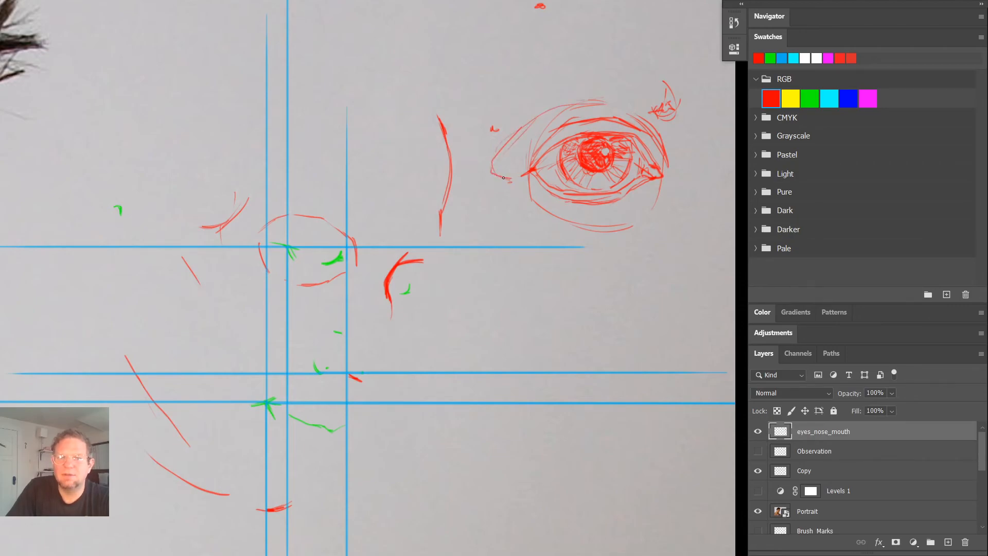
{"action": "left_click_drag", "start_coordinate": [534, 133], "coordinate": [493, 189]}
{"action": "key", "text": "ctrl+z"}
{"action": "mouse_move", "coordinate": [532, 127]}
{"action": "left_mouse_down"}
{"action": "mouse_move", "coordinate": [501, 174]}
{"action": "mouse_move", "coordinate": [505, 164]}
{"action": "mouse_move", "coordinate": [523, 180]}
{"action": "mouse_move", "coordinate": [511, 186]}
{"action": "left_mouse_up"}
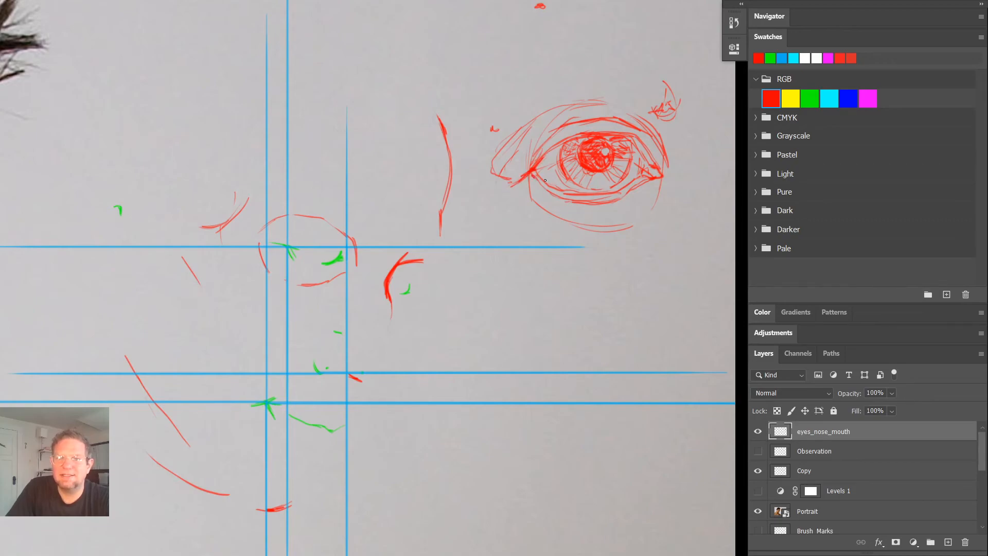
- Sketch curved under-eye creases beneath the lower lid and close the lower eyeball contour toward the inner corner
{"action": "left_click_drag", "start_coordinate": [538, 166], "coordinate": [577, 192]}
{"action": "mouse_move", "coordinate": [544, 202]}
{"action": "left_mouse_down"}
{"action": "mouse_move", "coordinate": [594, 217]}
{"action": "mouse_move", "coordinate": [617, 210]}
{"action": "left_mouse_up"}
{"action": "mouse_move", "coordinate": [561, 213]}
{"action": "left_mouse_down"}
{"action": "mouse_move", "coordinate": [601, 215]}
{"action": "mouse_move", "coordinate": [633, 201]}
{"action": "left_mouse_up"}
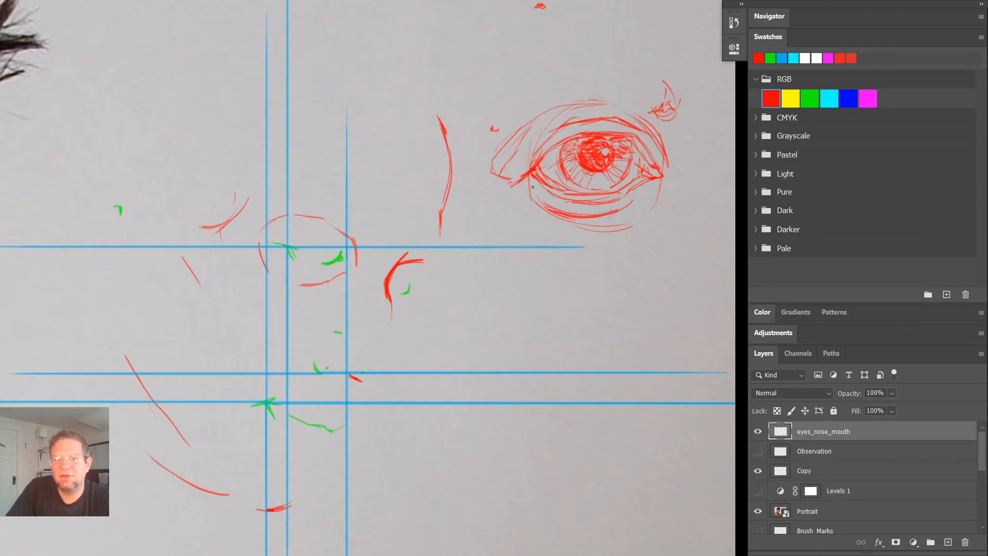
{"action": "left_click", "coordinate": [640, 195]}
{"action": "mouse_move", "coordinate": [664, 182]}
{"action": "left_mouse_down"}
{"action": "mouse_move", "coordinate": [626, 231]}
{"action": "mouse_move", "coordinate": [654, 198]}
{"action": "mouse_move", "coordinate": [633, 223]}
{"action": "mouse_move", "coordinate": [634, 213]}
{"action": "mouse_move", "coordinate": [628, 224]}
{"action": "mouse_move", "coordinate": [558, 230]}
{"action": "mouse_move", "coordinate": [587, 235]}
{"action": "mouse_move", "coordinate": [535, 221]}
{"action": "left_mouse_up"}
{"action": "left_click_drag", "start_coordinate": [614, 224], "coordinate": [542, 229]}
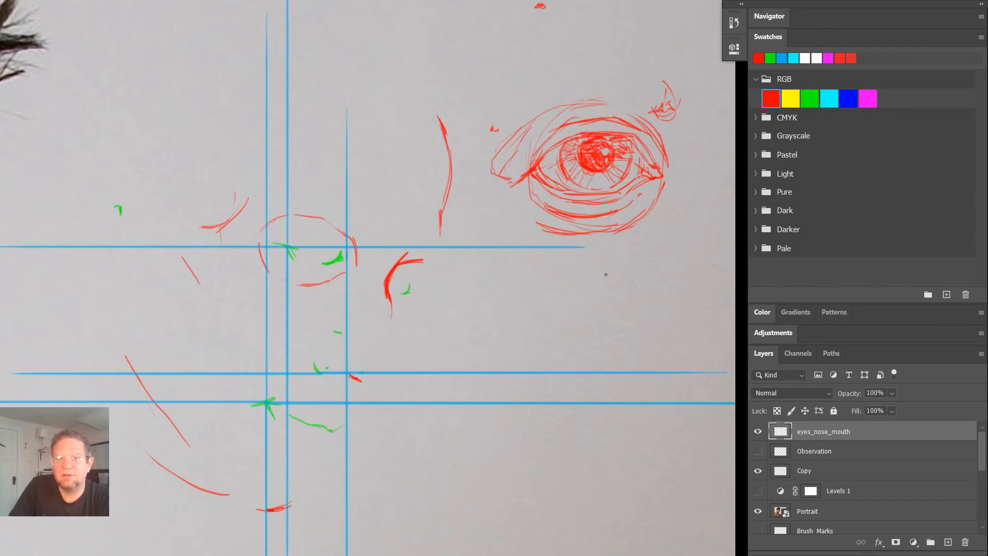
- Sketch a loose circle for a second eyeball below the finished front-view eye
{"action": "mouse_move", "coordinate": [523, 285]}
{"action": "left_mouse_down"}
{"action": "mouse_move", "coordinate": [528, 333]}
{"action": "mouse_move", "coordinate": [540, 342]}
{"action": "left_mouse_up"}
{"action": "mouse_move", "coordinate": [546, 292]}
{"action": "left_mouse_down"}
{"action": "mouse_move", "coordinate": [561, 350]}
{"action": "mouse_move", "coordinate": [627, 279]}
{"action": "mouse_move", "coordinate": [618, 269]}
{"action": "mouse_move", "coordinate": [631, 273]}
{"action": "mouse_move", "coordinate": [647, 319]}
{"action": "left_mouse_up"}
{"action": "left_click_drag", "start_coordinate": [581, 359], "coordinate": [603, 361]}
{"action": "mouse_move", "coordinate": [591, 367]}
{"action": "left_mouse_down"}
{"action": "mouse_move", "coordinate": [637, 345]}
{"action": "mouse_move", "coordinate": [598, 370]}
{"action": "mouse_move", "coordinate": [537, 336]}
{"action": "left_mouse_up"}
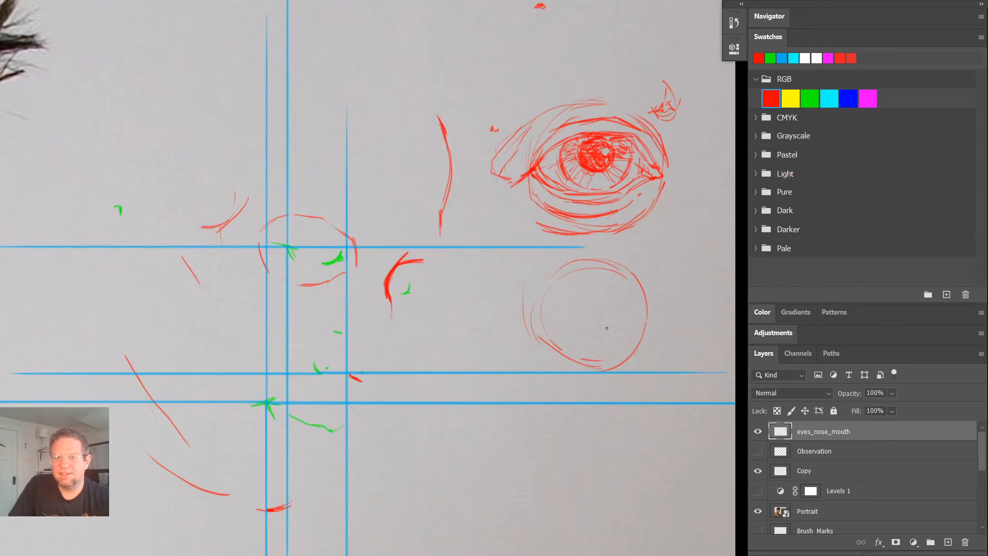
- Draw the side-view eyelids as a wedge opening from inside the circle to its front edge, with the cheek line below
{"action": "left_click_drag", "start_coordinate": [610, 323], "coordinate": [606, 326]}
{"action": "mouse_move", "coordinate": [647, 299]}
{"action": "left_mouse_down"}
{"action": "mouse_move", "coordinate": [626, 314]}
{"action": "mouse_move", "coordinate": [657, 290]}
{"action": "left_mouse_up"}
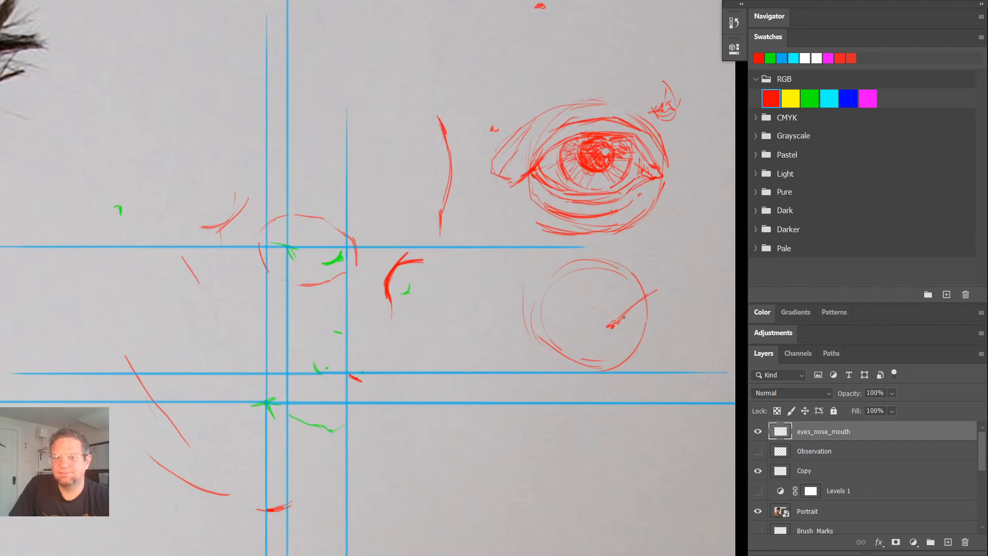
{"action": "mouse_move", "coordinate": [654, 291]}
{"action": "left_mouse_down"}
{"action": "mouse_move", "coordinate": [630, 259]}
{"action": "mouse_move", "coordinate": [649, 286]}
{"action": "mouse_move", "coordinate": [616, 279]}
{"action": "mouse_move", "coordinate": [596, 324]}
{"action": "mouse_move", "coordinate": [612, 323]}
{"action": "mouse_move", "coordinate": [599, 335]}
{"action": "mouse_move", "coordinate": [649, 322]}
{"action": "mouse_move", "coordinate": [632, 356]}
{"action": "mouse_move", "coordinate": [651, 354]}
{"action": "mouse_move", "coordinate": [634, 389]}
{"action": "left_mouse_up"}
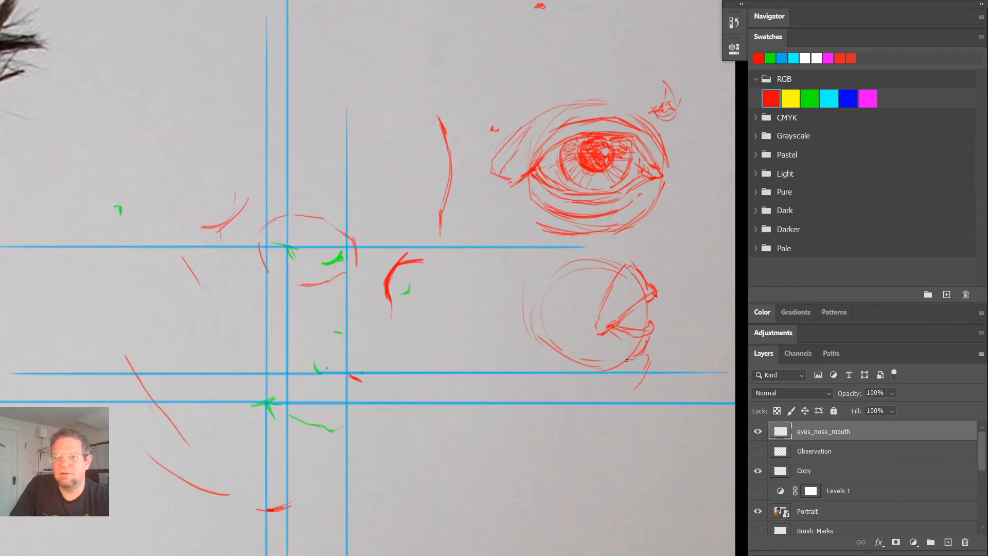
- Sketch the upper lid fold and outer plane of the side-view eye, and add the brow profile in front of the eyeball
{"action": "mouse_move", "coordinate": [633, 263]}
{"action": "left_mouse_down"}
{"action": "mouse_move", "coordinate": [616, 245]}
{"action": "mouse_move", "coordinate": [568, 322]}
{"action": "mouse_move", "coordinate": [581, 353]}
{"action": "left_mouse_up"}
{"action": "left_click_drag", "start_coordinate": [580, 308], "coordinate": [585, 349]}
{"action": "left_click_drag", "start_coordinate": [628, 269], "coordinate": [646, 259]}
{"action": "mouse_move", "coordinate": [635, 265]}
{"action": "left_mouse_down"}
{"action": "mouse_move", "coordinate": [656, 257]}
{"action": "mouse_move", "coordinate": [661, 281]}
{"action": "left_mouse_up"}
{"action": "mouse_move", "coordinate": [652, 238]}
{"action": "left_mouse_down"}
{"action": "mouse_move", "coordinate": [671, 273]}
{"action": "mouse_move", "coordinate": [660, 274]}
{"action": "mouse_move", "coordinate": [680, 298]}
{"action": "left_mouse_up"}
{"action": "left_click_drag", "start_coordinate": [667, 258], "coordinate": [666, 280]}
{"action": "mouse_move", "coordinate": [676, 232]}
{"action": "left_mouse_down"}
{"action": "mouse_move", "coordinate": [669, 269]}
{"action": "mouse_move", "coordinate": [662, 213]}
{"action": "mouse_move", "coordinate": [667, 272]}
{"action": "left_mouse_up"}
{"action": "mouse_move", "coordinate": [670, 211]}
{"action": "left_mouse_down"}
{"action": "mouse_move", "coordinate": [669, 264]}
{"action": "mouse_move", "coordinate": [664, 238]}
{"action": "left_mouse_up"}
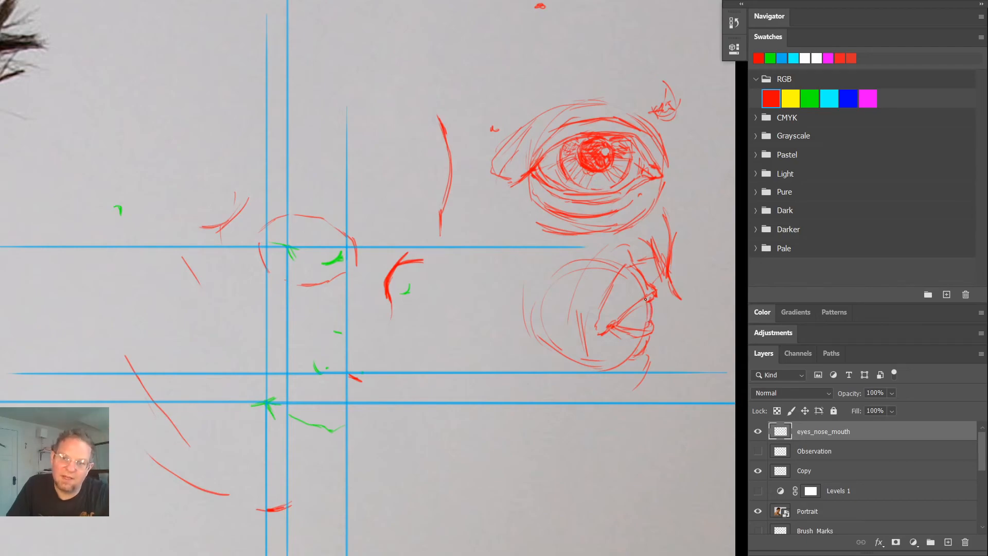
- Darken the side-view eye's upper lid and brow hatching, and draw the nose bridge line sloping down from the brow
{"action": "mouse_move", "coordinate": [640, 307]}
{"action": "left_mouse_down"}
{"action": "mouse_move", "coordinate": [642, 330]}
{"action": "mouse_move", "coordinate": [636, 312]}
{"action": "left_mouse_up"}
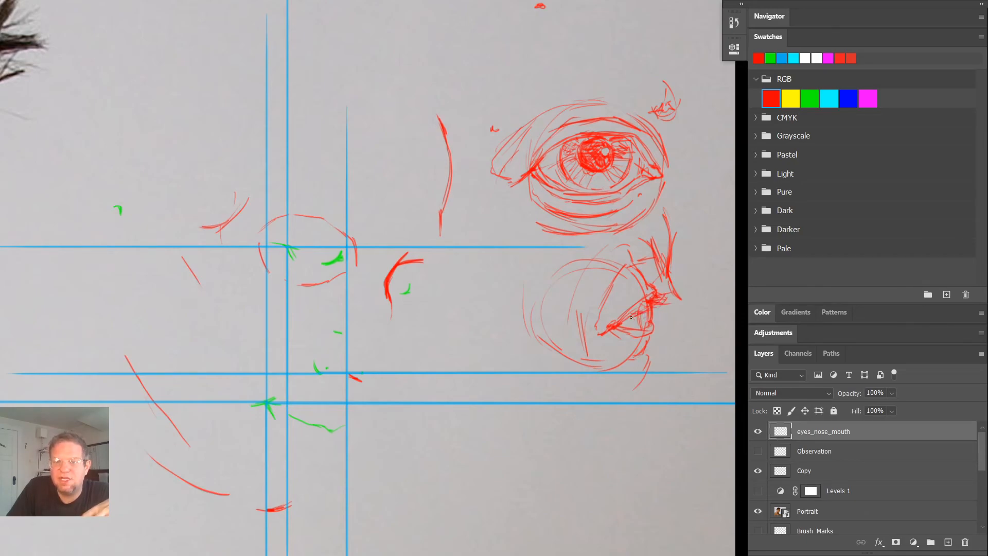
{"action": "left_click_drag", "start_coordinate": [640, 306], "coordinate": [617, 320]}
{"action": "left_click_drag", "start_coordinate": [646, 271], "coordinate": [636, 250]}
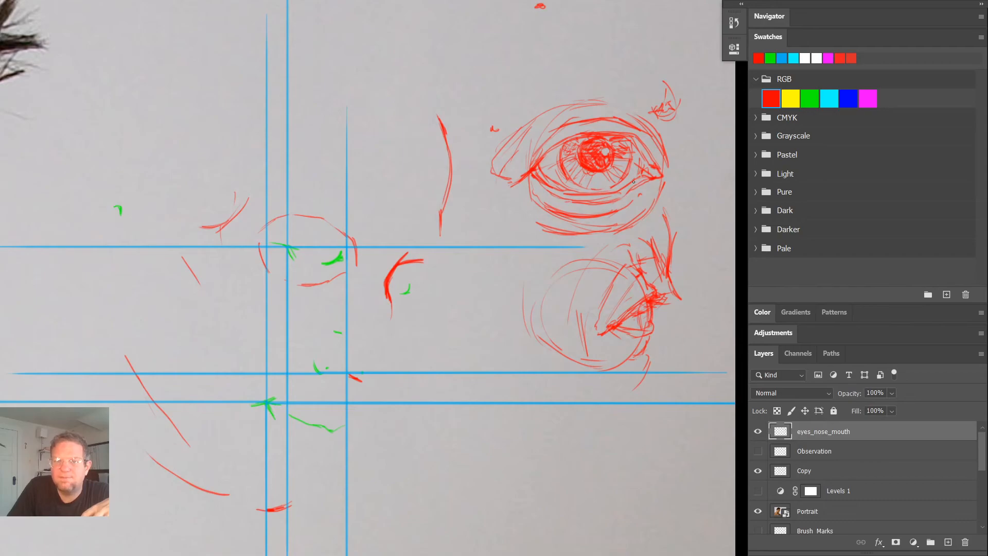
{"action": "left_click_drag", "start_coordinate": [574, 293], "coordinate": [582, 359]}
{"action": "left_click_drag", "start_coordinate": [656, 222], "coordinate": [658, 218]}
{"action": "mouse_move", "coordinate": [672, 300]}
{"action": "left_mouse_down"}
{"action": "mouse_move", "coordinate": [694, 338]}
{"action": "mouse_move", "coordinate": [681, 305]}
{"action": "mouse_move", "coordinate": [712, 368]}
{"action": "left_mouse_up"}
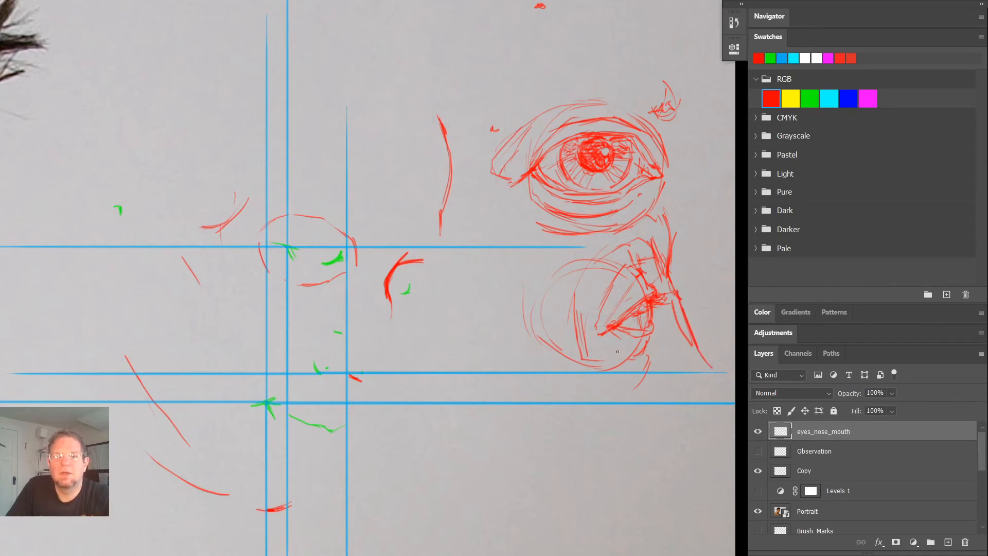
- Sketch the lips in profile in the empty area below the eye studies, with straight guide lines meeting at their foremost point
{"action": "mouse_move", "coordinate": [428, 414]}
{"action": "left_mouse_down"}
{"action": "mouse_move", "coordinate": [586, 438]}
{"action": "mouse_move", "coordinate": [499, 208]}
{"action": "mouse_move", "coordinate": [248, 132]}
{"action": "left_mouse_up"}
{"action": "mouse_move", "coordinate": [613, 349]}
{"action": "left_mouse_down"}
{"action": "mouse_move", "coordinate": [758, 360]}
{"action": "mouse_move", "coordinate": [768, 386]}
{"action": "left_mouse_up"}
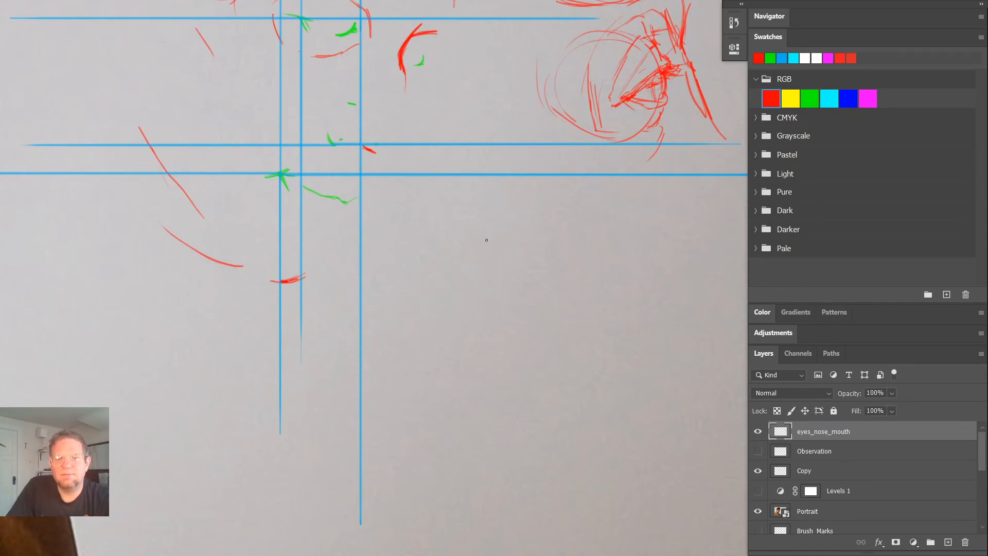
{"action": "mouse_move", "coordinate": [457, 208]}
{"action": "left_mouse_down"}
{"action": "mouse_move", "coordinate": [431, 241]}
{"action": "mouse_move", "coordinate": [433, 260]}
{"action": "mouse_move", "coordinate": [463, 296]}
{"action": "mouse_move", "coordinate": [431, 311]}
{"action": "mouse_move", "coordinate": [447, 312]}
{"action": "left_mouse_up"}
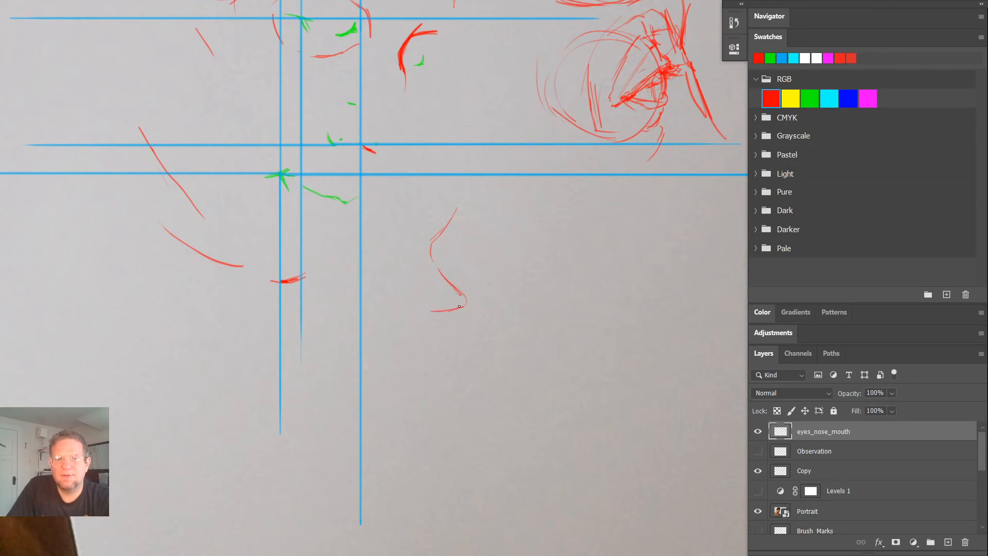
{"action": "left_click_drag", "start_coordinate": [436, 192], "coordinate": [442, 228]}
{"action": "mouse_move", "coordinate": [447, 305]}
{"action": "left_mouse_down"}
{"action": "mouse_move", "coordinate": [439, 380]}
{"action": "mouse_move", "coordinate": [404, 417]}
{"action": "mouse_move", "coordinate": [426, 403]}
{"action": "mouse_move", "coordinate": [471, 293]}
{"action": "left_mouse_up"}
{"action": "left_click_drag", "start_coordinate": [433, 190], "coordinate": [469, 297]}
- Undo the last three strokes of the lip profile and restore them
{"action": "key", "text": "ctrl+z"}
{"action": "key", "text": "ctrl+z"}
{"action": "key", "text": "ctrl+z"}
{"action": "key", "text": "ctrl+shift+z"}
{"action": "key", "text": "ctrl+shift+z"}
{"action": "key", "text": "ctrl+shift+z"}
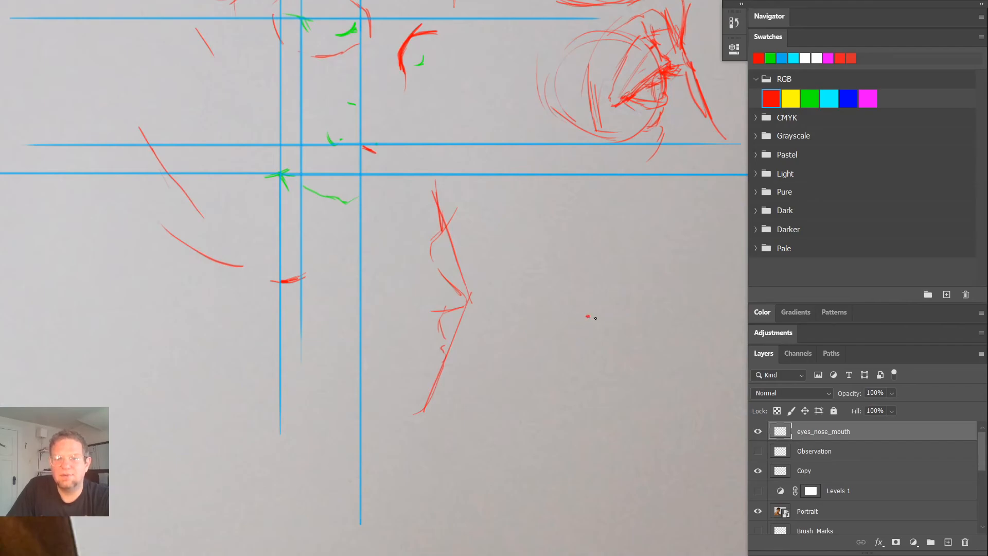
- Sketch a front-view mouth line beside the lip profile, with a central circle above, two short strokes below and darkened mouth corners
{"action": "mouse_move", "coordinate": [614, 318]}
{"action": "left_mouse_down"}
{"action": "mouse_move", "coordinate": [582, 318]}
{"action": "mouse_move", "coordinate": [610, 320]}
{"action": "left_mouse_up"}
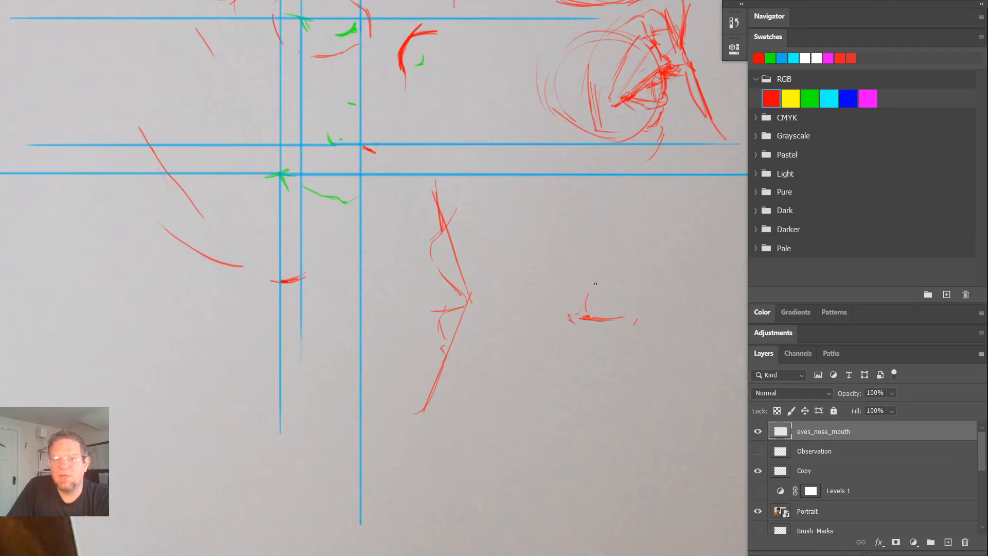
{"action": "mouse_move", "coordinate": [596, 280]}
{"action": "left_mouse_down"}
{"action": "mouse_move", "coordinate": [586, 311]}
{"action": "mouse_move", "coordinate": [629, 310]}
{"action": "mouse_move", "coordinate": [612, 277]}
{"action": "mouse_move", "coordinate": [583, 308]}
{"action": "mouse_move", "coordinate": [613, 323]}
{"action": "mouse_move", "coordinate": [600, 326]}
{"action": "mouse_move", "coordinate": [598, 358]}
{"action": "mouse_move", "coordinate": [615, 342]}
{"action": "mouse_move", "coordinate": [617, 360]}
{"action": "left_mouse_up"}
{"action": "mouse_move", "coordinate": [612, 321]}
{"action": "left_mouse_down"}
{"action": "mouse_move", "coordinate": [614, 336]}
{"action": "mouse_move", "coordinate": [572, 326]}
{"action": "left_mouse_up"}
{"action": "mouse_move", "coordinate": [637, 325]}
{"action": "left_mouse_down"}
{"action": "mouse_move", "coordinate": [621, 327]}
{"action": "mouse_move", "coordinate": [624, 341]}
{"action": "left_mouse_up"}
{"action": "key", "text": "ctrl+z"}
{"action": "key", "text": "ctrl+z"}
{"action": "key", "text": "ctrl+z"}
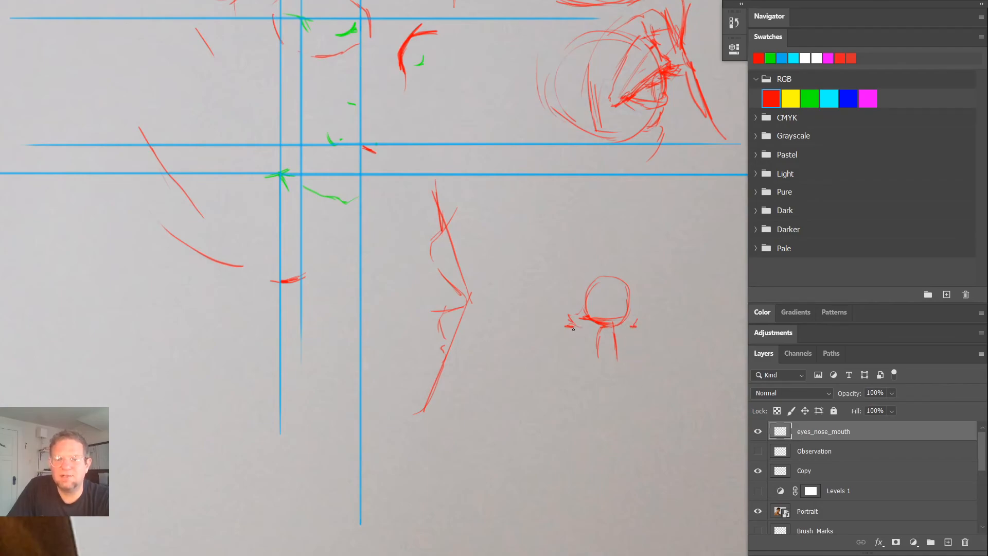
{"action": "left_click_drag", "start_coordinate": [570, 319], "coordinate": [641, 327]}
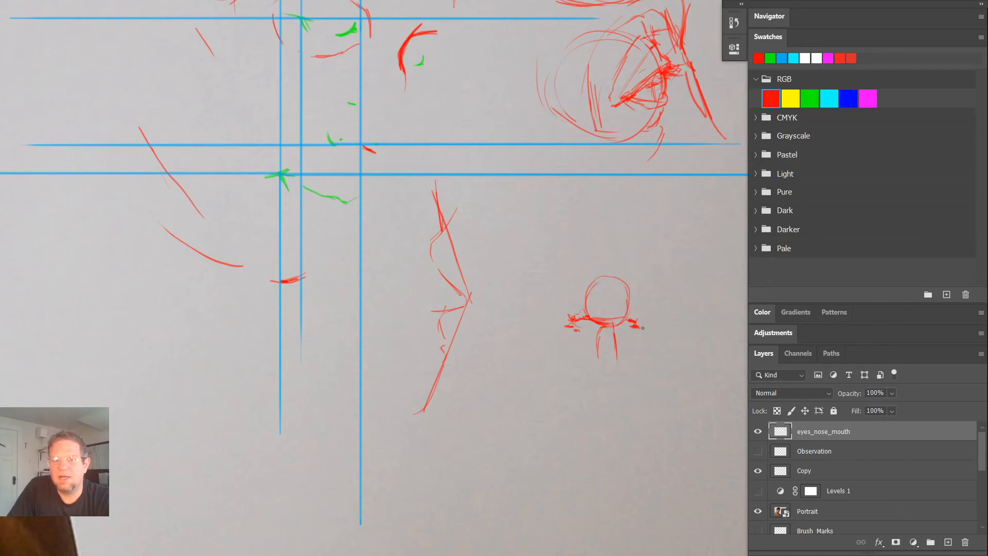
{"action": "left_click_drag", "start_coordinate": [566, 324], "coordinate": [578, 328]}
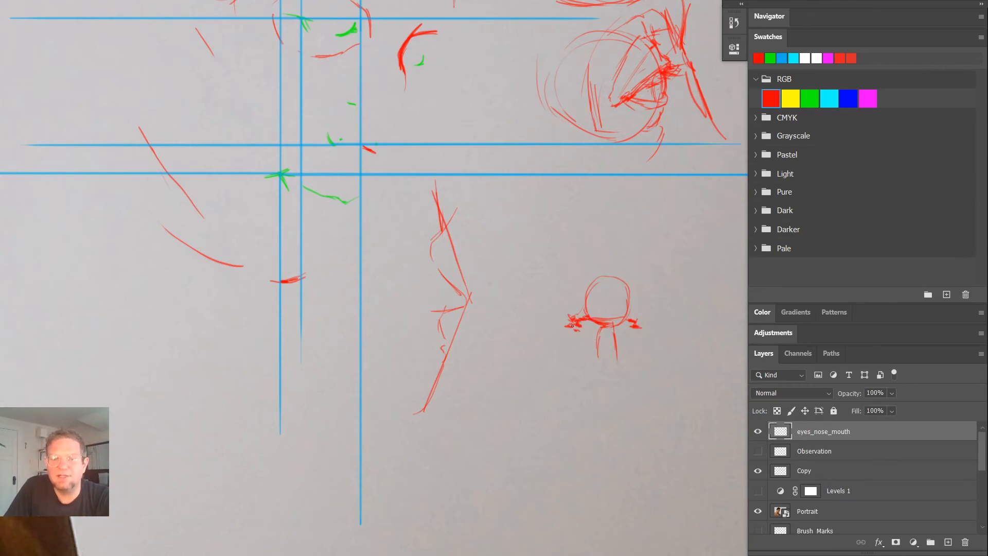
- Draw curved nostril wings beside the front-view nose ball and build the narrow nose bridge as a column rising above it
{"action": "left_click_drag", "start_coordinate": [558, 312], "coordinate": [556, 318]}
{"action": "mouse_move", "coordinate": [656, 312]}
{"action": "left_mouse_down"}
{"action": "mouse_move", "coordinate": [651, 323]}
{"action": "mouse_move", "coordinate": [687, 356]}
{"action": "mouse_move", "coordinate": [665, 338]}
{"action": "left_mouse_up"}
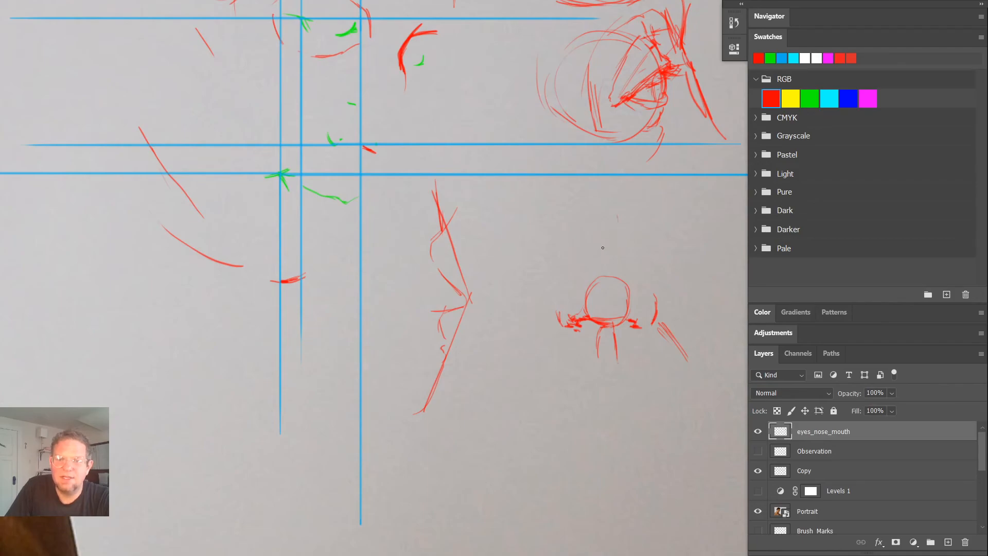
{"action": "left_click_drag", "start_coordinate": [591, 216], "coordinate": [587, 281]}
{"action": "left_click_drag", "start_coordinate": [591, 244], "coordinate": [588, 280]}
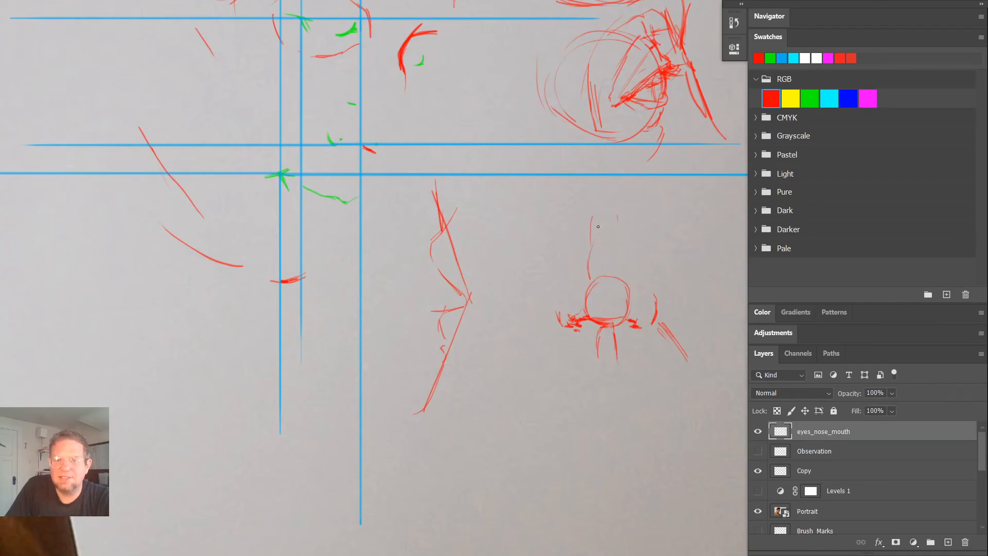
{"action": "mouse_move", "coordinate": [612, 215]}
{"action": "left_mouse_down"}
{"action": "mouse_move", "coordinate": [623, 286]}
{"action": "mouse_move", "coordinate": [605, 218]}
{"action": "mouse_move", "coordinate": [620, 214]}
{"action": "mouse_move", "coordinate": [589, 227]}
{"action": "mouse_move", "coordinate": [622, 220]}
{"action": "mouse_move", "coordinate": [607, 213]}
{"action": "mouse_move", "coordinate": [599, 190]}
{"action": "mouse_move", "coordinate": [619, 184]}
{"action": "left_mouse_up"}
{"action": "mouse_move", "coordinate": [623, 228]}
{"action": "left_mouse_down"}
{"action": "mouse_move", "coordinate": [624, 180]}
{"action": "mouse_move", "coordinate": [582, 311]}
{"action": "left_mouse_up"}
{"action": "left_click_drag", "start_coordinate": [623, 183], "coordinate": [630, 320]}
{"action": "left_click_drag", "start_coordinate": [630, 172], "coordinate": [647, 295]}
{"action": "left_click_drag", "start_coordinate": [583, 174], "coordinate": [551, 334]}
{"action": "left_click_drag", "start_coordinate": [624, 175], "coordinate": [664, 318]}
{"action": "key", "text": "ctrl+z"}
{"action": "key", "text": "ctrl+z"}
{"action": "key", "text": "ctrl+z"}
{"action": "key", "text": "ctrl+z"}
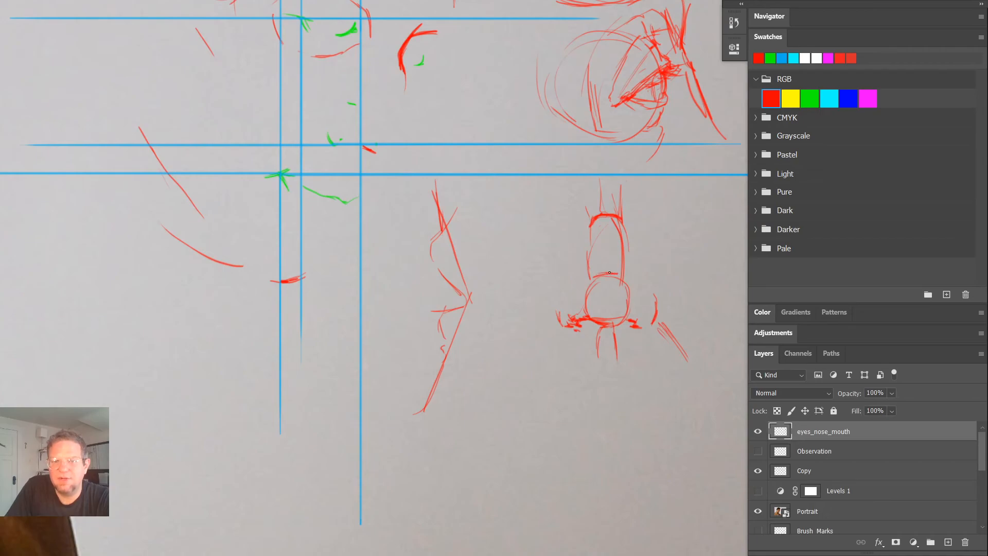
- Add the bridge's centre line and the angled side planes of the front-view nose, running down to its outlined nostril wings
{"action": "left_click_drag", "start_coordinate": [602, 274], "coordinate": [616, 275]}
{"action": "mouse_move", "coordinate": [590, 224]}
{"action": "left_mouse_down"}
{"action": "mouse_move", "coordinate": [612, 214]}
{"action": "mouse_move", "coordinate": [605, 273]}
{"action": "left_mouse_up"}
{"action": "left_click_drag", "start_coordinate": [601, 164], "coordinate": [605, 249]}
{"action": "mouse_move", "coordinate": [582, 195]}
{"action": "left_mouse_down"}
{"action": "mouse_move", "coordinate": [590, 217]}
{"action": "mouse_move", "coordinate": [575, 225]}
{"action": "left_mouse_up"}
{"action": "mouse_move", "coordinate": [647, 195]}
{"action": "left_mouse_down"}
{"action": "mouse_move", "coordinate": [633, 217]}
{"action": "mouse_move", "coordinate": [654, 242]}
{"action": "mouse_move", "coordinate": [651, 292]}
{"action": "left_mouse_up"}
{"action": "mouse_move", "coordinate": [626, 208]}
{"action": "left_mouse_down"}
{"action": "mouse_move", "coordinate": [643, 262]}
{"action": "mouse_move", "coordinate": [643, 282]}
{"action": "left_mouse_up"}
{"action": "left_click_drag", "start_coordinate": [568, 222], "coordinate": [584, 286]}
{"action": "left_click_drag", "start_coordinate": [572, 240], "coordinate": [582, 283]}
{"action": "left_click_drag", "start_coordinate": [569, 209], "coordinate": [583, 269]}
{"action": "mouse_move", "coordinate": [575, 228]}
{"action": "left_mouse_down"}
{"action": "mouse_move", "coordinate": [559, 325]}
{"action": "mouse_move", "coordinate": [564, 295]}
{"action": "mouse_move", "coordinate": [567, 327]}
{"action": "mouse_move", "coordinate": [574, 286]}
{"action": "left_mouse_up"}
{"action": "left_click_drag", "start_coordinate": [646, 291], "coordinate": [655, 295]}
- Sketch a turned nose below the profile study, with a round tip, a sloping bridge line and a triangular side plane
{"action": "mouse_move", "coordinate": [503, 367]}
{"action": "left_mouse_down"}
{"action": "mouse_move", "coordinate": [476, 308]}
{"action": "mouse_move", "coordinate": [479, 361]}
{"action": "mouse_move", "coordinate": [507, 347]}
{"action": "left_mouse_up"}
{"action": "left_click_drag", "start_coordinate": [507, 360], "coordinate": [494, 368]}
{"action": "mouse_move", "coordinate": [472, 330]}
{"action": "left_mouse_down"}
{"action": "mouse_move", "coordinate": [509, 325]}
{"action": "mouse_move", "coordinate": [520, 337]}
{"action": "left_mouse_up"}
{"action": "left_click_drag", "start_coordinate": [501, 375], "coordinate": [516, 377]}
{"action": "mouse_move", "coordinate": [480, 321]}
{"action": "left_mouse_down"}
{"action": "mouse_move", "coordinate": [506, 323]}
{"action": "mouse_move", "coordinate": [524, 352]}
{"action": "mouse_move", "coordinate": [483, 286]}
{"action": "left_mouse_up"}
{"action": "left_click_drag", "start_coordinate": [460, 324], "coordinate": [480, 334]}
{"action": "mouse_move", "coordinate": [492, 301]}
{"action": "left_mouse_down"}
{"action": "mouse_move", "coordinate": [470, 277]}
{"action": "mouse_move", "coordinate": [462, 320]}
{"action": "mouse_move", "coordinate": [484, 284]}
{"action": "mouse_move", "coordinate": [458, 292]}
{"action": "mouse_move", "coordinate": [465, 323]}
{"action": "left_mouse_up"}
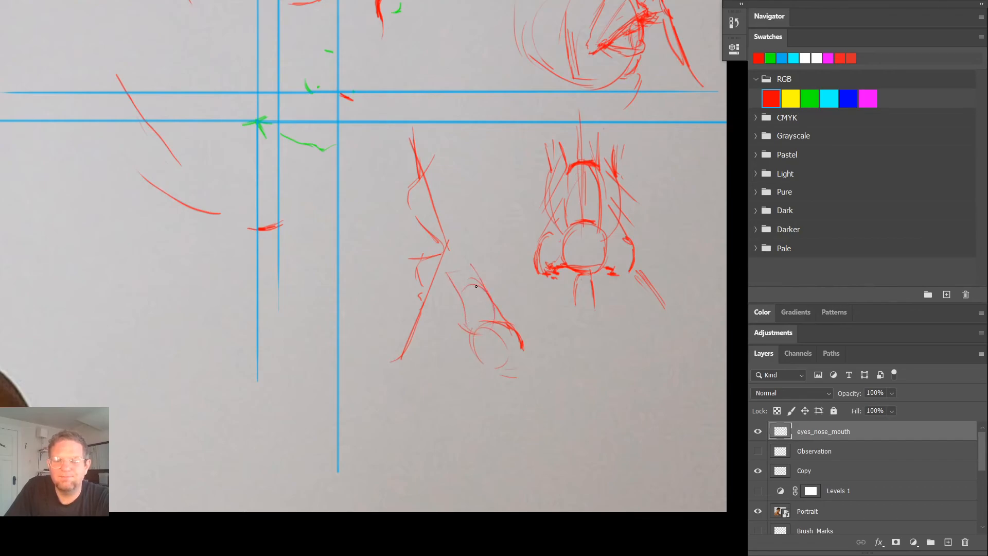
{"action": "mouse_move", "coordinate": [458, 280]}
{"action": "left_mouse_down"}
{"action": "mouse_move", "coordinate": [447, 345]}
{"action": "mouse_move", "coordinate": [473, 344]}
{"action": "left_mouse_up"}
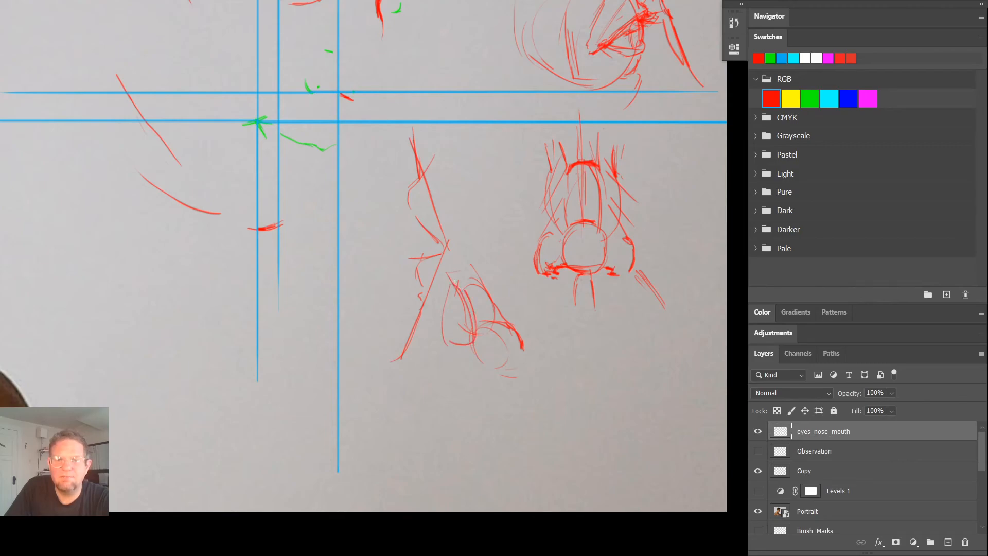
{"action": "mouse_move", "coordinate": [451, 302]}
{"action": "left_mouse_down"}
{"action": "mouse_move", "coordinate": [471, 266]}
{"action": "mouse_move", "coordinate": [455, 306]}
{"action": "mouse_move", "coordinate": [464, 291]}
{"action": "mouse_move", "coordinate": [462, 328]}
{"action": "mouse_move", "coordinate": [452, 332]}
{"action": "mouse_move", "coordinate": [451, 304]}
{"action": "mouse_move", "coordinate": [446, 321]}
{"action": "mouse_move", "coordinate": [465, 368]}
{"action": "left_mouse_up"}
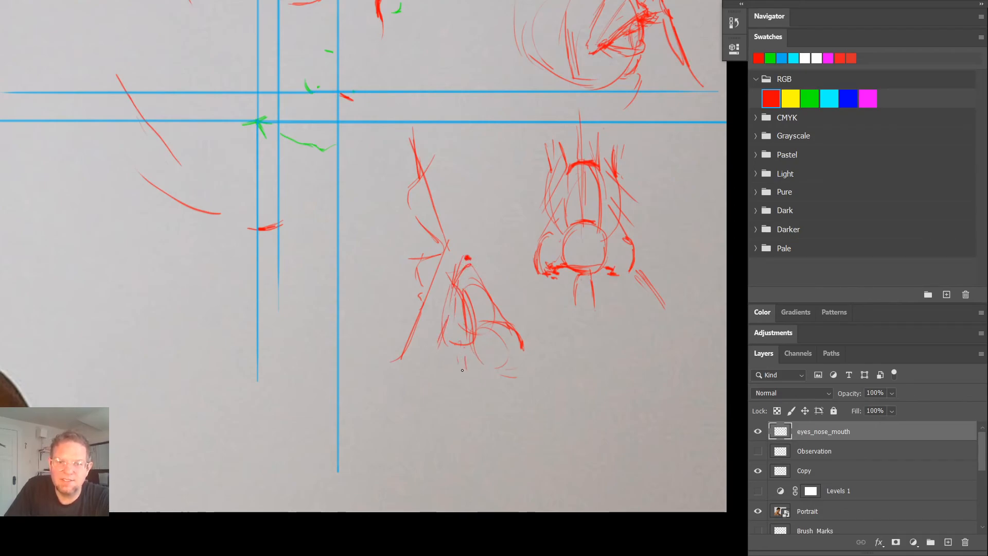
- Draw the turned nose's underside, rounded nostril wing and line towards the upper lip, and extend the bridge with short strokes above
{"action": "mouse_move", "coordinate": [461, 361]}
{"action": "left_mouse_down"}
{"action": "mouse_move", "coordinate": [453, 374]}
{"action": "mouse_move", "coordinate": [469, 332]}
{"action": "mouse_move", "coordinate": [517, 332]}
{"action": "mouse_move", "coordinate": [527, 380]}
{"action": "mouse_move", "coordinate": [485, 386]}
{"action": "mouse_move", "coordinate": [474, 410]}
{"action": "left_mouse_up"}
{"action": "mouse_move", "coordinate": [481, 398]}
{"action": "left_mouse_down"}
{"action": "mouse_move", "coordinate": [520, 381]}
{"action": "mouse_move", "coordinate": [445, 382]}
{"action": "mouse_move", "coordinate": [457, 382]}
{"action": "mouse_move", "coordinate": [439, 370]}
{"action": "mouse_move", "coordinate": [454, 369]}
{"action": "mouse_move", "coordinate": [459, 386]}
{"action": "mouse_move", "coordinate": [494, 381]}
{"action": "mouse_move", "coordinate": [472, 376]}
{"action": "mouse_move", "coordinate": [493, 378]}
{"action": "left_mouse_up"}
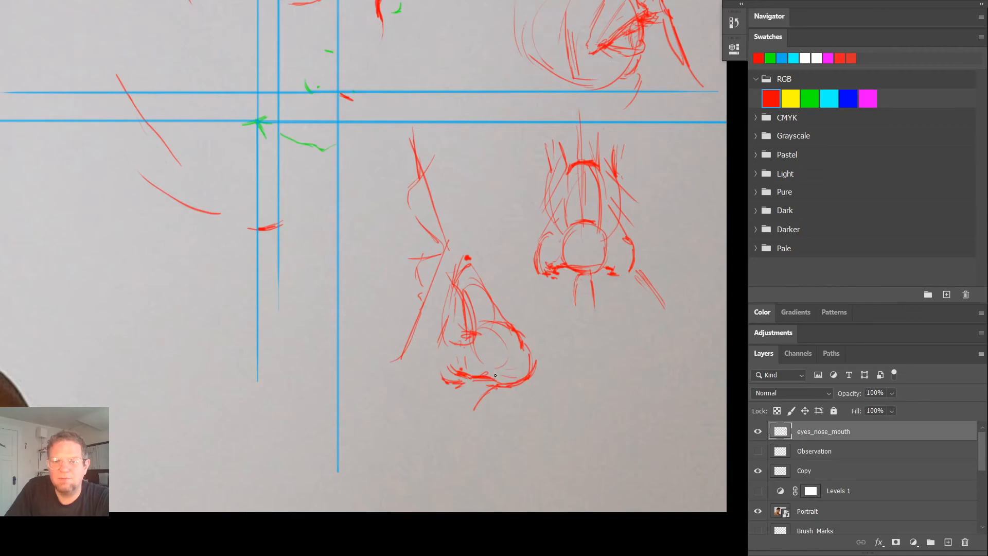
{"action": "mouse_move", "coordinate": [453, 344]}
{"action": "left_mouse_down"}
{"action": "mouse_move", "coordinate": [431, 410]}
{"action": "mouse_move", "coordinate": [434, 367]}
{"action": "mouse_move", "coordinate": [463, 342]}
{"action": "mouse_move", "coordinate": [442, 368]}
{"action": "mouse_move", "coordinate": [454, 352]}
{"action": "mouse_move", "coordinate": [451, 377]}
{"action": "left_mouse_up"}
{"action": "mouse_move", "coordinate": [466, 363]}
{"action": "left_mouse_down"}
{"action": "mouse_move", "coordinate": [452, 377]}
{"action": "mouse_move", "coordinate": [469, 376]}
{"action": "mouse_move", "coordinate": [446, 378]}
{"action": "left_mouse_up"}
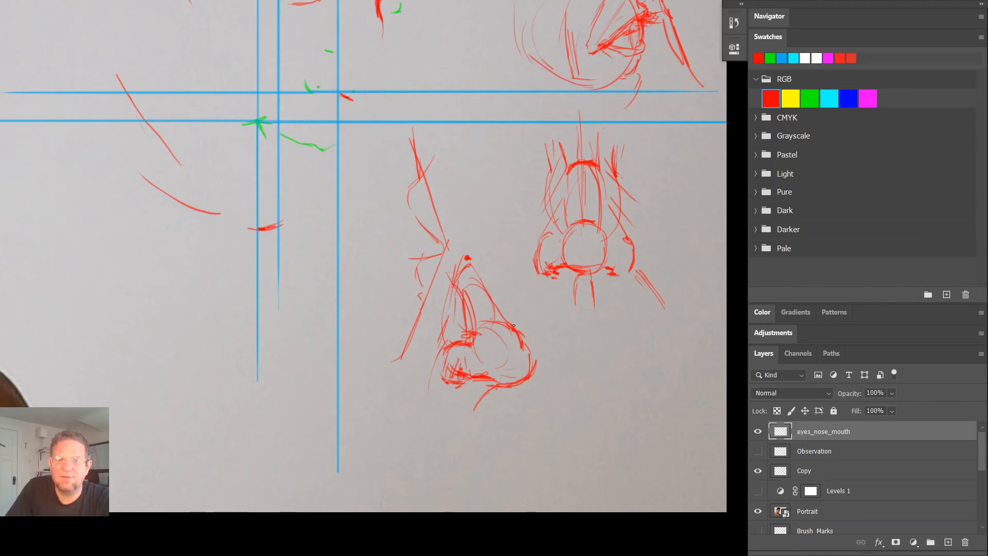
{"action": "left_click_drag", "start_coordinate": [461, 245], "coordinate": [469, 254]}
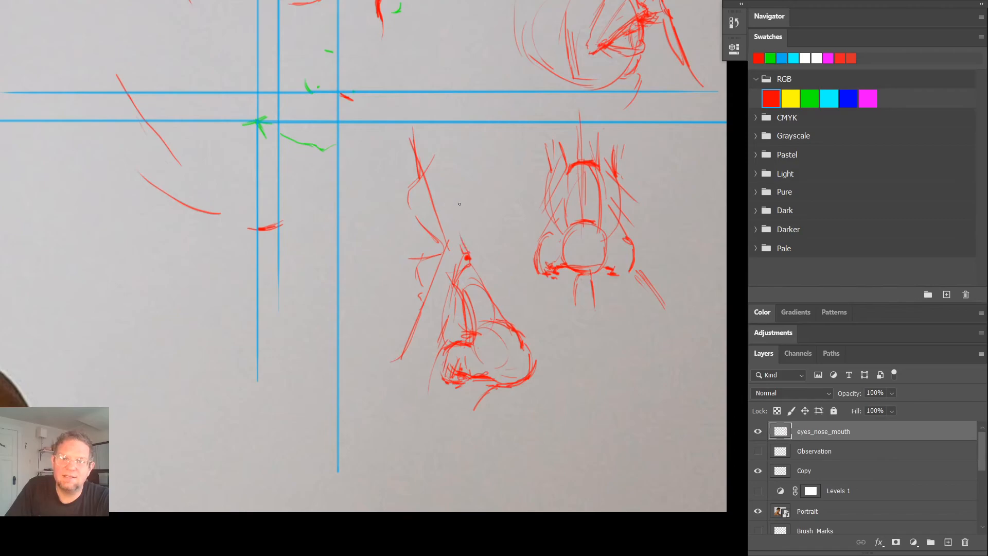
{"action": "left_click_drag", "start_coordinate": [464, 202], "coordinate": [460, 208]}
{"action": "left_click_drag", "start_coordinate": [439, 240], "coordinate": [442, 281]}
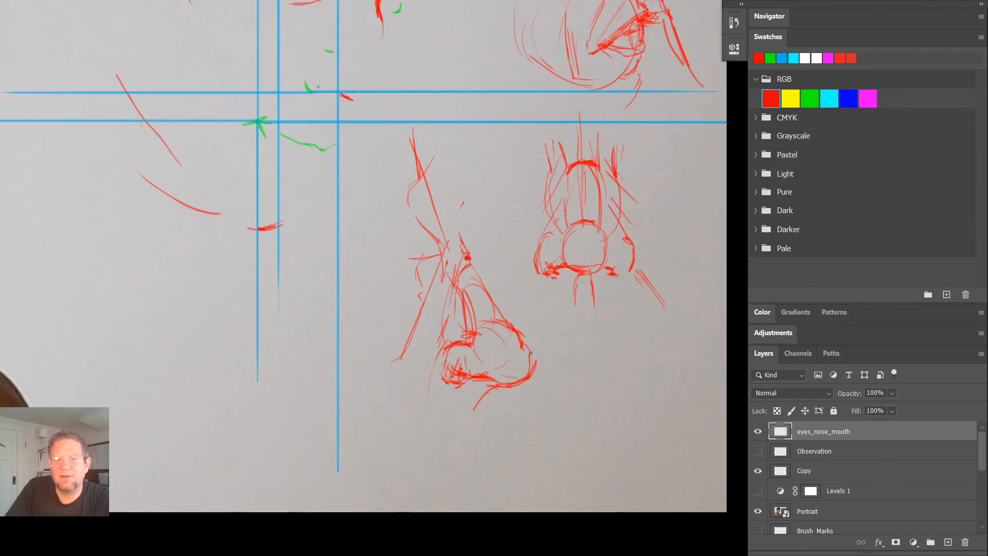
- Mark guide points for a front-view mouth in the empty area beside the hair: corners, upper-lip peaks and dip, and lower-lip base
{"action": "mouse_move", "coordinate": [479, 308]}
{"action": "left_mouse_down"}
{"action": "mouse_move", "coordinate": [553, 474]}
{"action": "mouse_move", "coordinate": [461, 481]}
{"action": "left_mouse_up"}
{"action": "left_click_drag", "start_coordinate": [520, 414], "coordinate": [439, 512]}
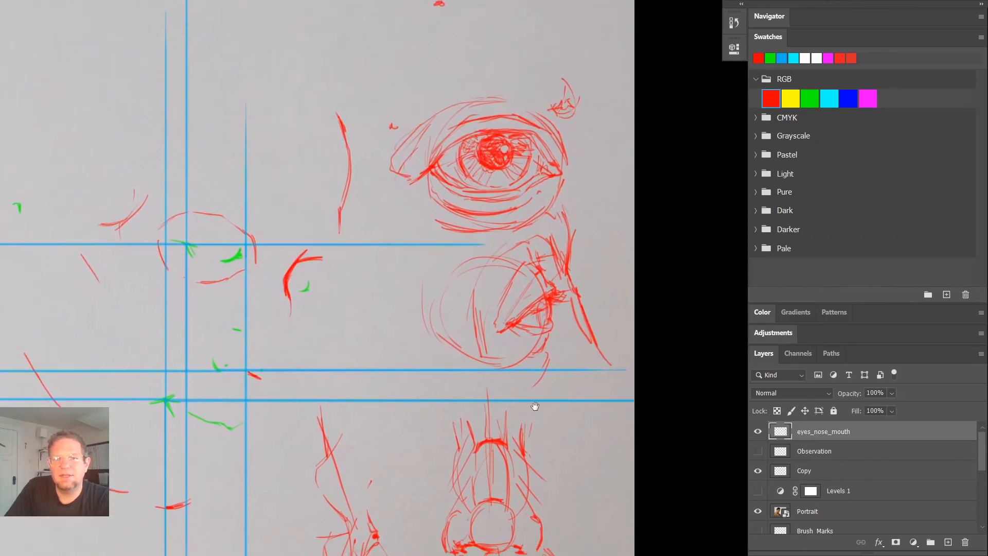
{"action": "left_click_drag", "start_coordinate": [474, 473], "coordinate": [648, 447]}
{"action": "mouse_move", "coordinate": [408, 201]}
{"action": "left_mouse_down"}
{"action": "mouse_move", "coordinate": [624, 458]}
{"action": "mouse_move", "coordinate": [623, 413]}
{"action": "left_mouse_up"}
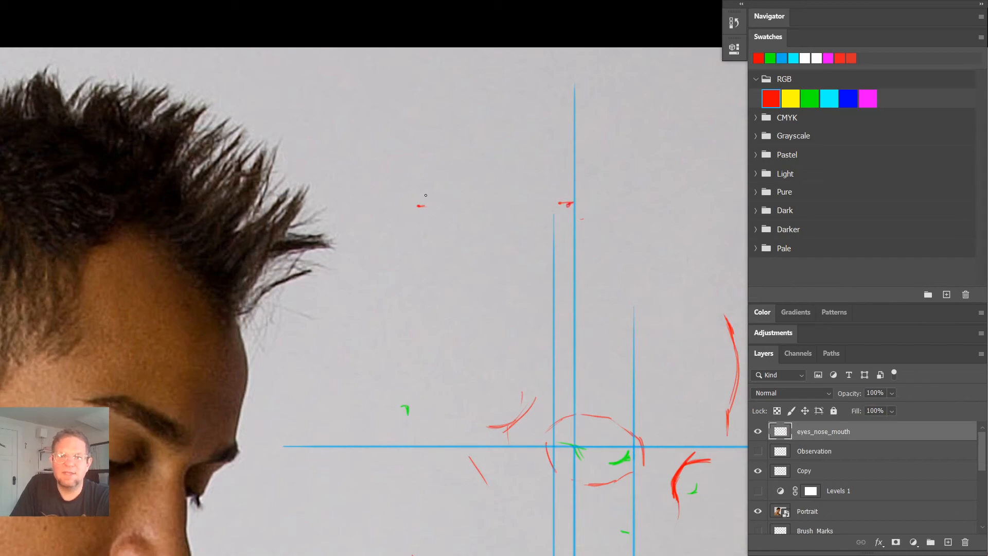
{"action": "left_click", "coordinate": [476, 189]}
{"action": "left_click", "coordinate": [520, 187]}
{"action": "left_click", "coordinate": [499, 195]}
{"action": "left_click_drag", "start_coordinate": [509, 235], "coordinate": [488, 234]}
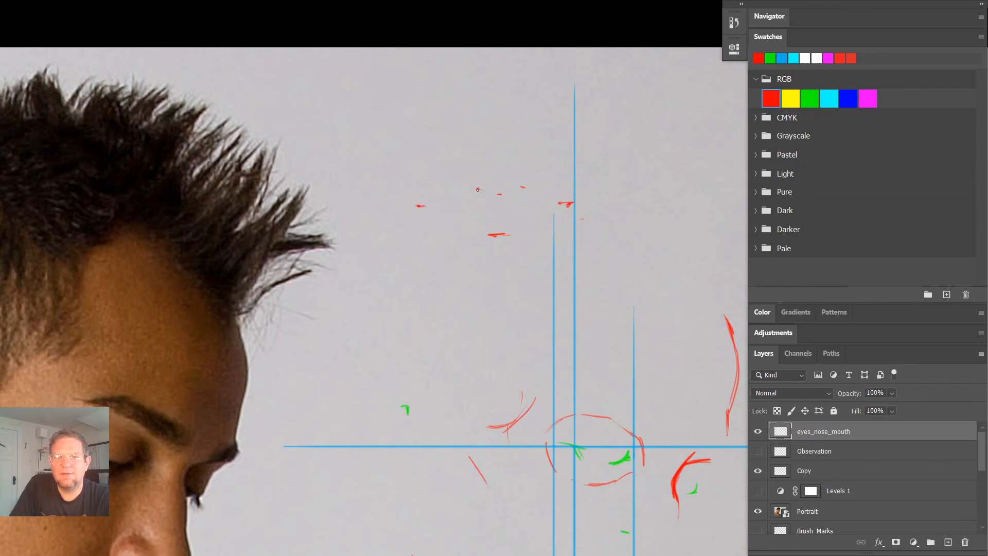
- Draw two rounded upper-lip forms meeting at a short centre line between the guide points
{"action": "mouse_move", "coordinate": [501, 198]}
{"action": "left_mouse_down"}
{"action": "mouse_move", "coordinate": [478, 187]}
{"action": "mouse_move", "coordinate": [485, 209]}
{"action": "mouse_move", "coordinate": [500, 198]}
{"action": "mouse_move", "coordinate": [476, 195]}
{"action": "mouse_move", "coordinate": [498, 196]}
{"action": "mouse_move", "coordinate": [485, 187]}
{"action": "mouse_move", "coordinate": [524, 189]}
{"action": "mouse_move", "coordinate": [505, 210]}
{"action": "mouse_move", "coordinate": [495, 205]}
{"action": "mouse_move", "coordinate": [521, 199]}
{"action": "mouse_move", "coordinate": [502, 194]}
{"action": "mouse_move", "coordinate": [525, 187]}
{"action": "mouse_move", "coordinate": [493, 213]}
{"action": "left_mouse_up"}
{"action": "key", "text": "ctrl+z"}
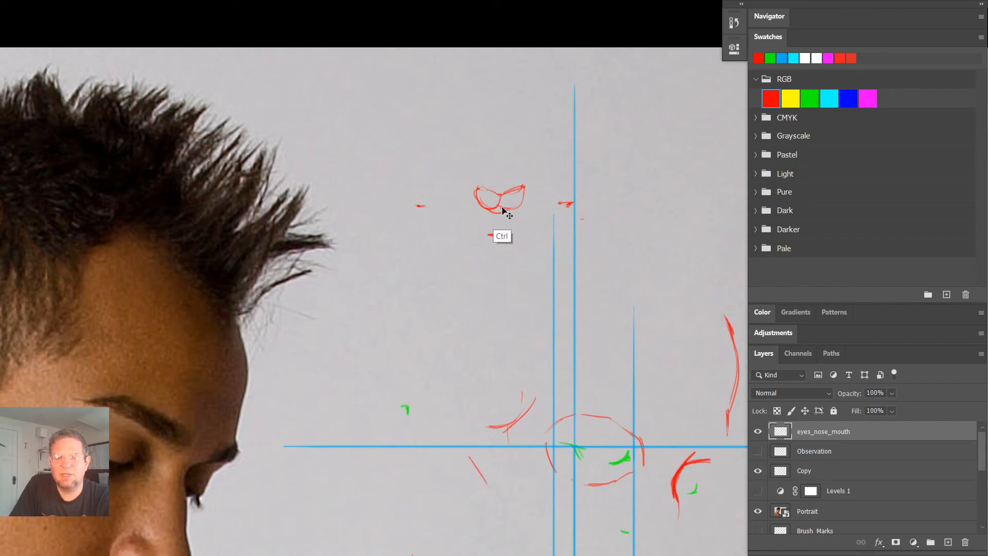
{"action": "key", "text": "ctrl+z"}
{"action": "mouse_move", "coordinate": [498, 208]}
{"action": "left_mouse_down"}
{"action": "mouse_move", "coordinate": [513, 211]}
{"action": "mouse_move", "coordinate": [499, 212]}
{"action": "left_mouse_up"}
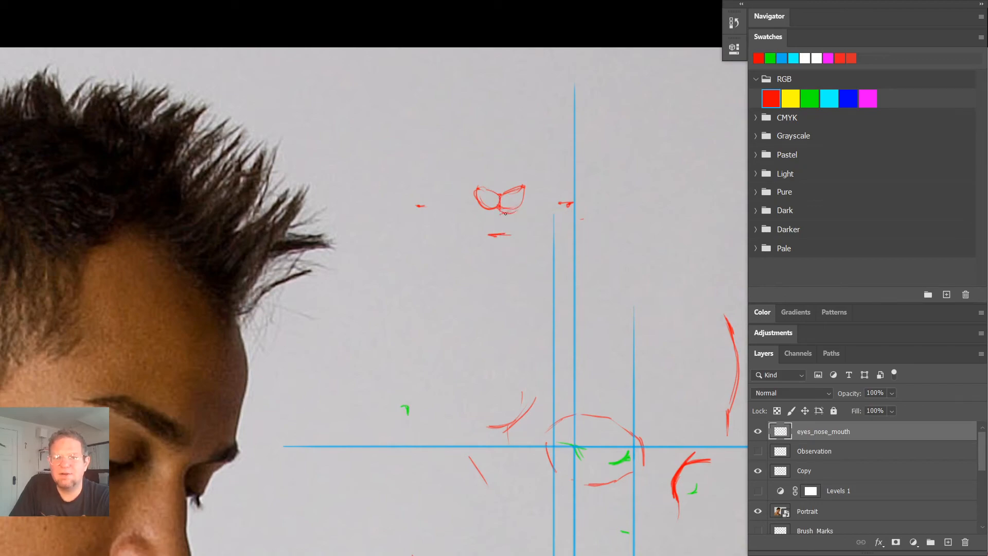
- Extend the lips out to both mouth corners, and add the rounded lower-lip forms with light shading along the mouth line
{"action": "mouse_move", "coordinate": [477, 208]}
{"action": "left_mouse_down"}
{"action": "mouse_move", "coordinate": [470, 197]}
{"action": "mouse_move", "coordinate": [464, 213]}
{"action": "mouse_move", "coordinate": [484, 208]}
{"action": "mouse_move", "coordinate": [448, 206]}
{"action": "mouse_move", "coordinate": [480, 188]}
{"action": "mouse_move", "coordinate": [584, 211]}
{"action": "left_mouse_up"}
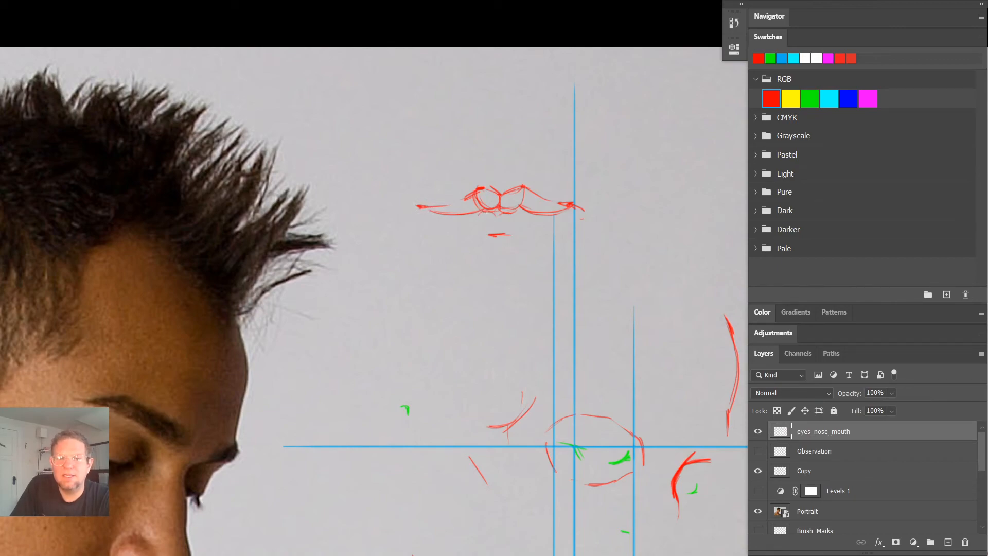
{"action": "mouse_move", "coordinate": [494, 213]}
{"action": "left_mouse_down"}
{"action": "mouse_move", "coordinate": [524, 210]}
{"action": "mouse_move", "coordinate": [499, 216]}
{"action": "mouse_move", "coordinate": [505, 226]}
{"action": "mouse_move", "coordinate": [525, 220]}
{"action": "mouse_move", "coordinate": [507, 208]}
{"action": "mouse_move", "coordinate": [501, 230]}
{"action": "mouse_move", "coordinate": [513, 226]}
{"action": "mouse_move", "coordinate": [477, 227]}
{"action": "mouse_move", "coordinate": [484, 234]}
{"action": "mouse_move", "coordinate": [564, 212]}
{"action": "mouse_move", "coordinate": [421, 207]}
{"action": "mouse_move", "coordinate": [442, 228]}
{"action": "mouse_move", "coordinate": [481, 232]}
{"action": "left_mouse_up"}
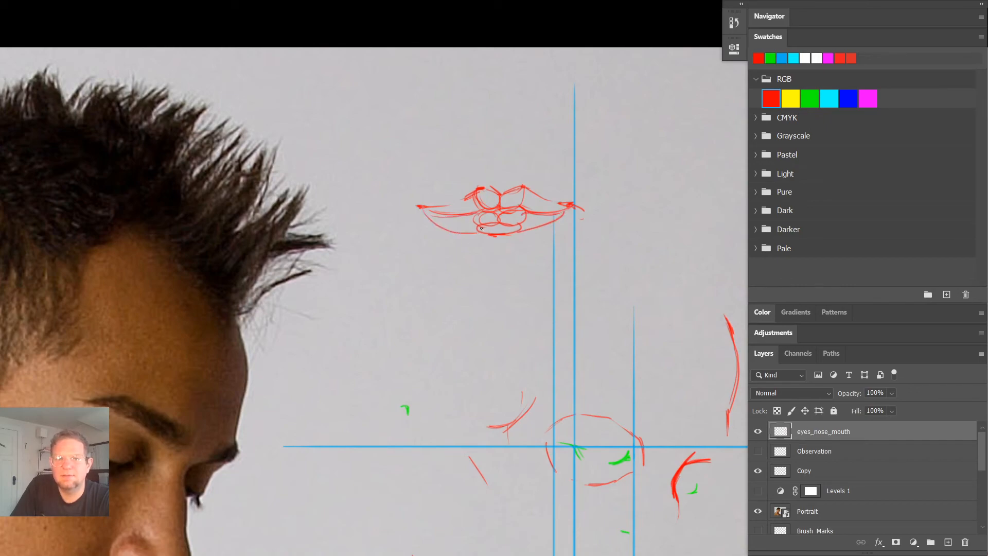
{"action": "key", "text": "ctrl+z"}
{"action": "mouse_move", "coordinate": [424, 211]}
{"action": "left_mouse_down"}
{"action": "mouse_move", "coordinate": [465, 232]}
{"action": "mouse_move", "coordinate": [478, 219]}
{"action": "mouse_move", "coordinate": [512, 223]}
{"action": "left_mouse_up"}
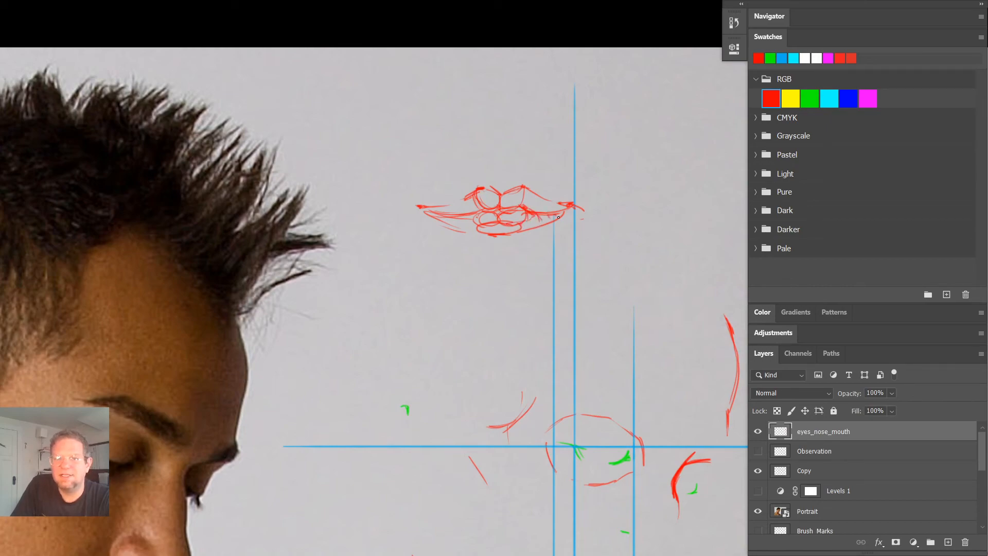
- Sketch a turned mouth beside the front-view mouth, with lips tapering to one corner and rounded upper and lower forms
{"action": "left_click_drag", "start_coordinate": [657, 173], "coordinate": [536, 183]}
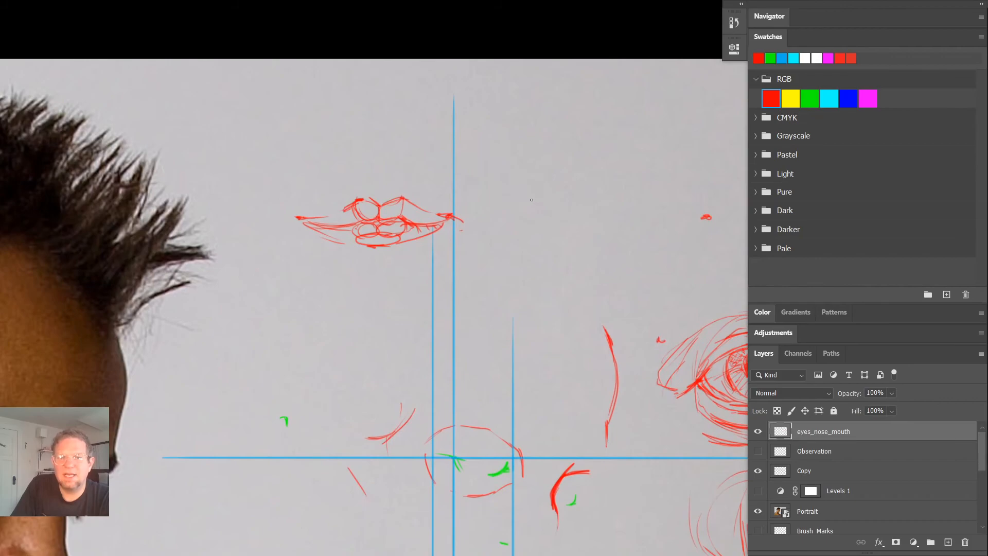
{"action": "mouse_move", "coordinate": [488, 217]}
{"action": "left_mouse_down"}
{"action": "mouse_move", "coordinate": [527, 201]}
{"action": "mouse_move", "coordinate": [520, 218]}
{"action": "mouse_move", "coordinate": [540, 199]}
{"action": "mouse_move", "coordinate": [497, 212]}
{"action": "mouse_move", "coordinate": [538, 197]}
{"action": "mouse_move", "coordinate": [556, 210]}
{"action": "mouse_move", "coordinate": [544, 219]}
{"action": "mouse_move", "coordinate": [549, 197]}
{"action": "mouse_move", "coordinate": [561, 224]}
{"action": "mouse_move", "coordinate": [537, 231]}
{"action": "mouse_move", "coordinate": [562, 229]}
{"action": "mouse_move", "coordinate": [552, 215]}
{"action": "left_mouse_up"}
{"action": "key", "text": "ctrl+z"}
{"action": "key", "text": "ctrl+z"}
{"action": "key", "text": "ctrl+z"}
{"action": "key", "text": "ctrl+z"}
{"action": "key", "text": "ctrl+z"}
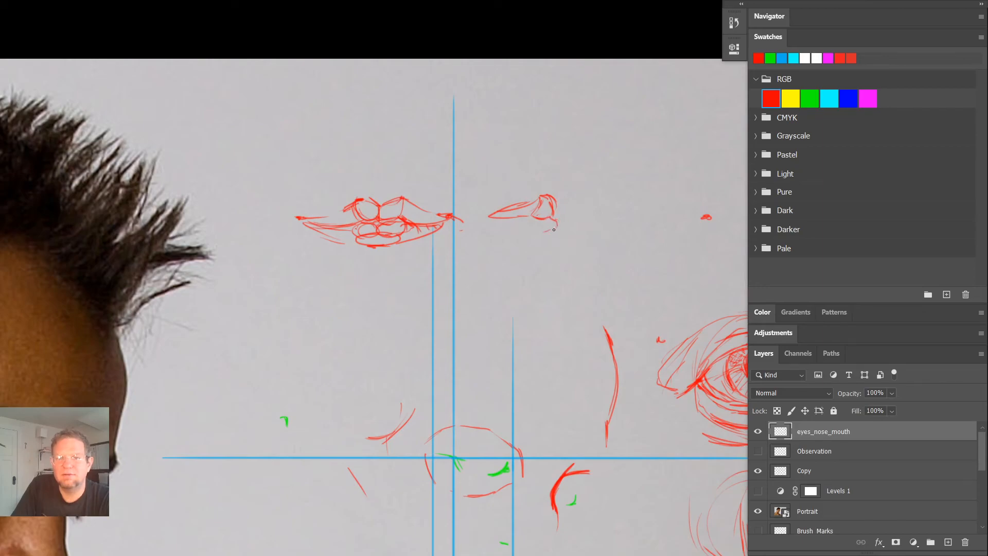
{"action": "left_click_drag", "start_coordinate": [529, 223], "coordinate": [535, 229]}
{"action": "mouse_move", "coordinate": [536, 231]}
{"action": "left_mouse_down"}
{"action": "mouse_move", "coordinate": [544, 251]}
{"action": "mouse_move", "coordinate": [533, 244]}
{"action": "mouse_move", "coordinate": [555, 239]}
{"action": "mouse_move", "coordinate": [490, 224]}
{"action": "mouse_move", "coordinate": [530, 226]}
{"action": "mouse_move", "coordinate": [506, 216]}
{"action": "left_mouse_up"}
{"action": "mouse_move", "coordinate": [547, 221]}
{"action": "left_mouse_down"}
{"action": "mouse_move", "coordinate": [559, 207]}
{"action": "mouse_move", "coordinate": [617, 209]}
{"action": "left_mouse_up"}
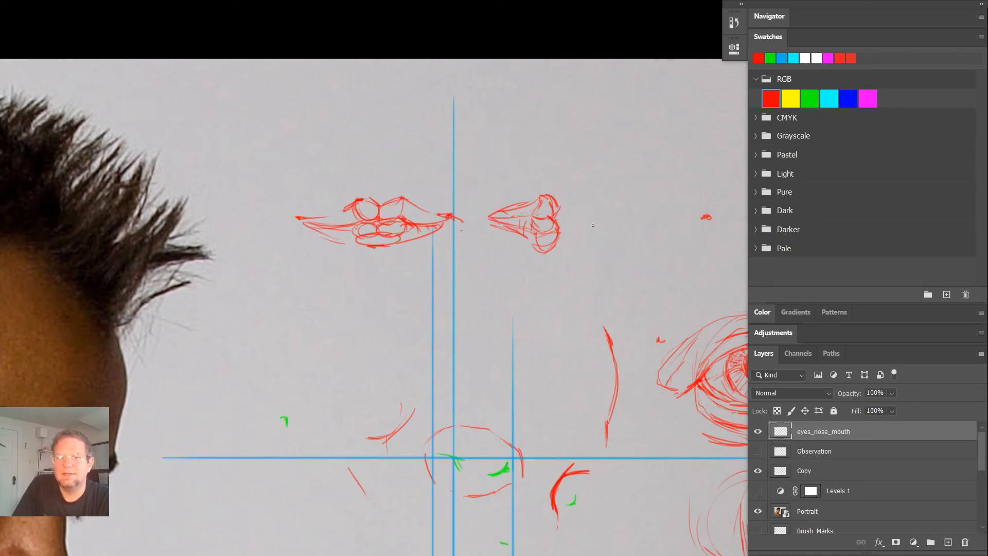
{"action": "left_click_drag", "start_coordinate": [474, 211], "coordinate": [540, 215]}
{"action": "mouse_move", "coordinate": [578, 187]}
{"action": "left_mouse_down"}
{"action": "mouse_move", "coordinate": [516, 226]}
{"action": "mouse_move", "coordinate": [499, 225]}
{"action": "left_mouse_up"}
{"action": "key", "text": "ctrl+z"}
{"action": "key", "text": "ctrl+z"}
{"action": "key", "text": "ctrl+z"}
- Sketch a third mouth study beside the turned mouth, with a curved mouth line ending in small rounded upper and lower lips
{"action": "mouse_move", "coordinate": [572, 220]}
{"action": "left_mouse_down"}
{"action": "mouse_move", "coordinate": [627, 210]}
{"action": "mouse_move", "coordinate": [643, 224]}
{"action": "mouse_move", "coordinate": [638, 210]}
{"action": "mouse_move", "coordinate": [651, 243]}
{"action": "mouse_move", "coordinate": [629, 248]}
{"action": "left_mouse_up"}
{"action": "mouse_move", "coordinate": [639, 212]}
{"action": "left_mouse_down"}
{"action": "mouse_move", "coordinate": [637, 190]}
{"action": "mouse_move", "coordinate": [644, 212]}
{"action": "mouse_move", "coordinate": [635, 196]}
{"action": "mouse_move", "coordinate": [617, 208]}
{"action": "left_mouse_up"}
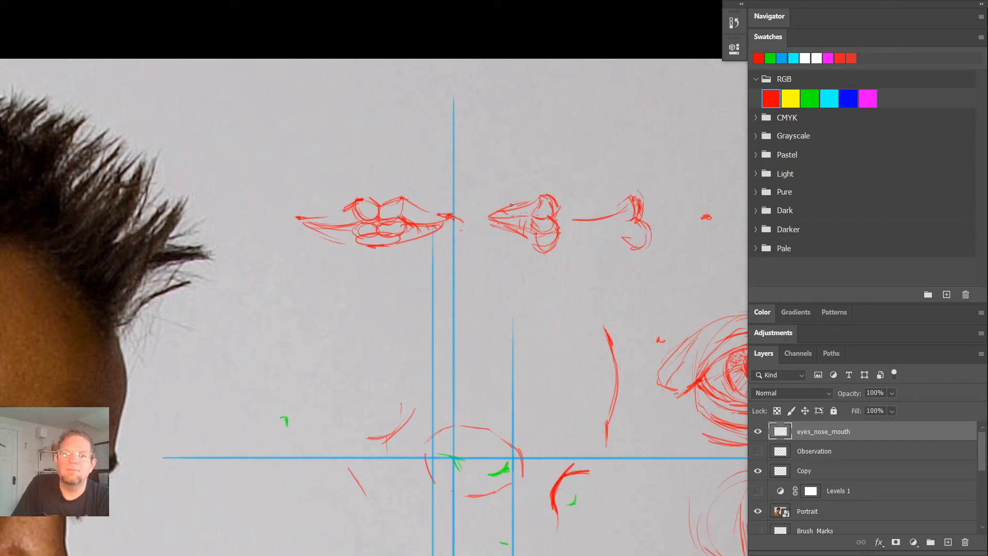
- Darken the front-view mouth's cupid's bow, parting line and lower-lip base, and hatch the upper lip
{"action": "mouse_move", "coordinate": [340, 209]}
{"action": "left_mouse_down"}
{"action": "mouse_move", "coordinate": [402, 194]}
{"action": "mouse_move", "coordinate": [381, 207]}
{"action": "left_mouse_up"}
{"action": "left_click_drag", "start_coordinate": [360, 247], "coordinate": [399, 250]}
{"action": "left_click_drag", "start_coordinate": [300, 225], "coordinate": [451, 226]}
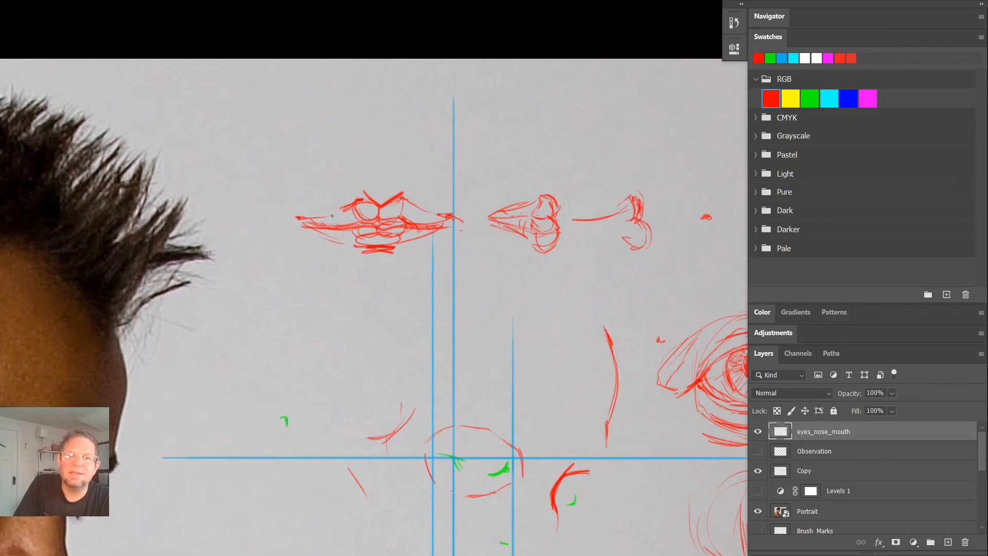
{"action": "left_click_drag", "start_coordinate": [321, 214], "coordinate": [330, 224]}
{"action": "mouse_move", "coordinate": [337, 212]}
{"action": "left_mouse_down"}
{"action": "mouse_move", "coordinate": [347, 224]}
{"action": "mouse_move", "coordinate": [368, 222]}
{"action": "left_mouse_up"}
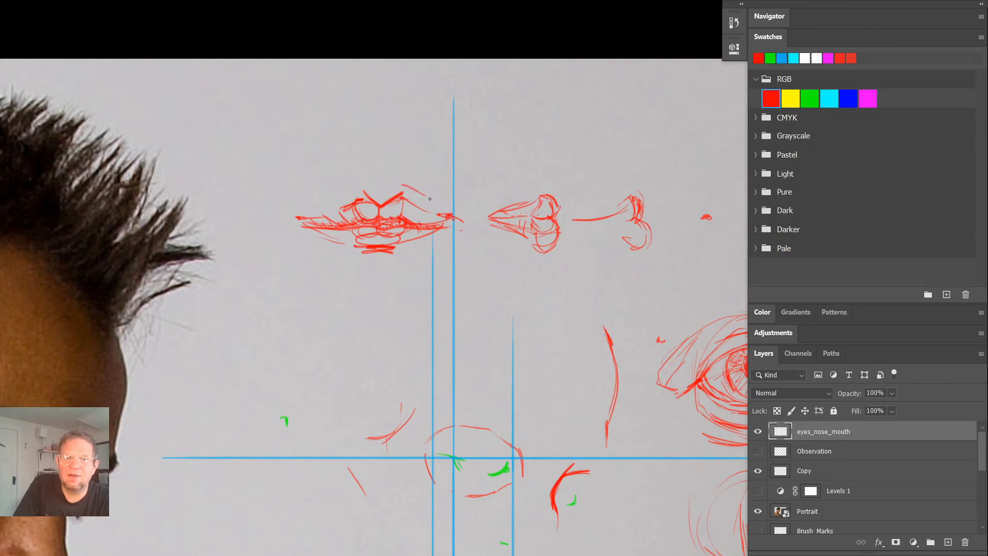
- Strengthen the front-view mouth's parting line towards the corner, and hatch a rounded shadow beneath the lower lip
{"action": "mouse_move", "coordinate": [402, 199]}
{"action": "left_mouse_down"}
{"action": "mouse_move", "coordinate": [445, 208]}
{"action": "mouse_move", "coordinate": [400, 215]}
{"action": "left_mouse_up"}
{"action": "key", "text": "ctrl+z"}
{"action": "key", "text": "ctrl+z"}
{"action": "left_click_drag", "start_coordinate": [452, 225], "coordinate": [401, 231]}
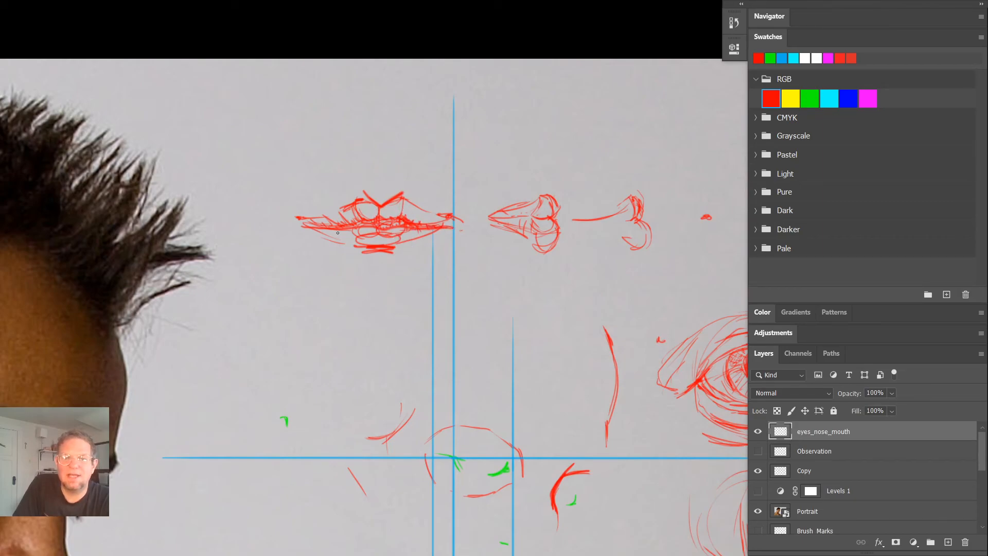
{"action": "left_click_drag", "start_coordinate": [360, 256], "coordinate": [396, 254]}
{"action": "left_click_drag", "start_coordinate": [390, 258], "coordinate": [367, 262]}
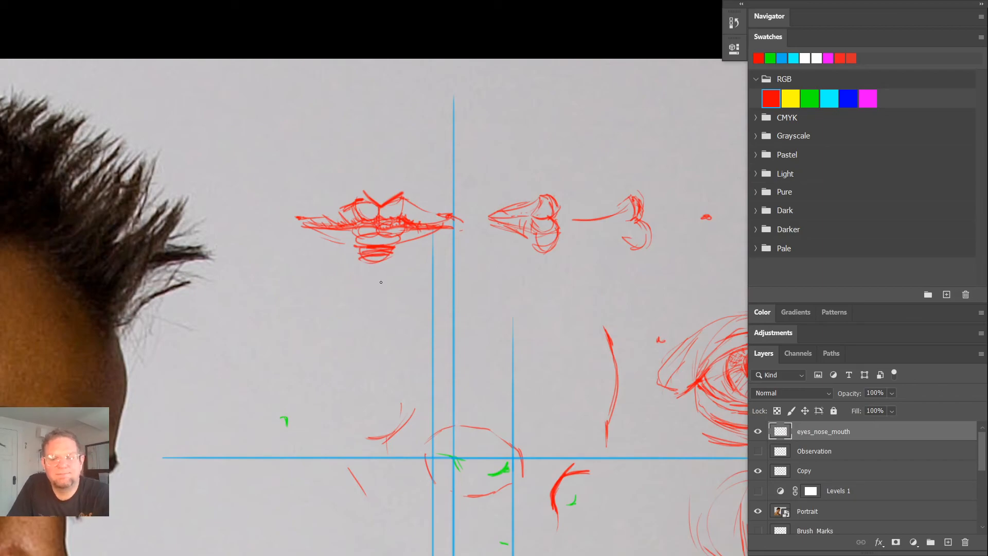
- Mark shadow areas on the portrait photo in red at the eye sockets and under the nose, and outline the neck shadow below the jaw
{"action": "left_click_drag", "start_coordinate": [603, 206], "coordinate": [531, 184]}
{"action": "mouse_move", "coordinate": [624, 147]}
{"action": "left_mouse_down", "text": "ctrl"}
{"action": "mouse_move", "coordinate": [518, 154]}
{"action": "mouse_move", "coordinate": [577, 160]}
{"action": "left_mouse_up", "text": "ctrl"}
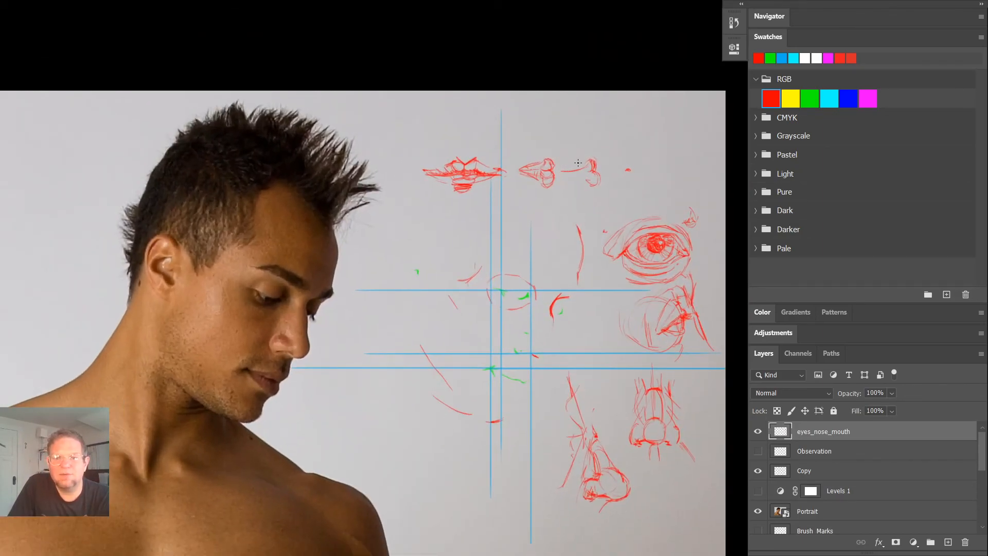
{"action": "left_click_drag", "start_coordinate": [503, 214], "coordinate": [586, 190]}
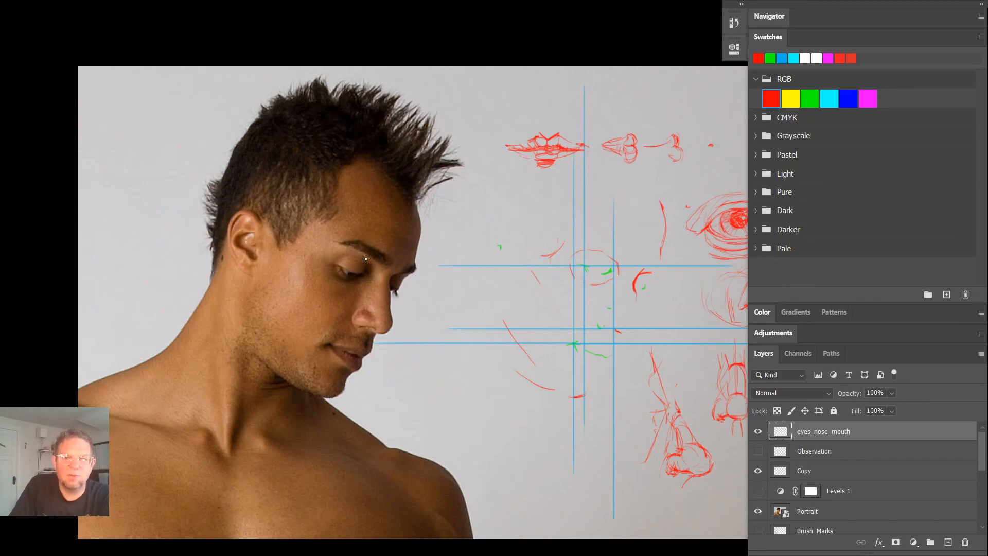
{"action": "mouse_move", "coordinate": [372, 260]}
{"action": "left_mouse_down"}
{"action": "mouse_move", "coordinate": [374, 272]}
{"action": "mouse_move", "coordinate": [354, 291]}
{"action": "mouse_move", "coordinate": [333, 269]}
{"action": "mouse_move", "coordinate": [360, 248]}
{"action": "left_mouse_up"}
{"action": "key", "text": "ctrl+z"}
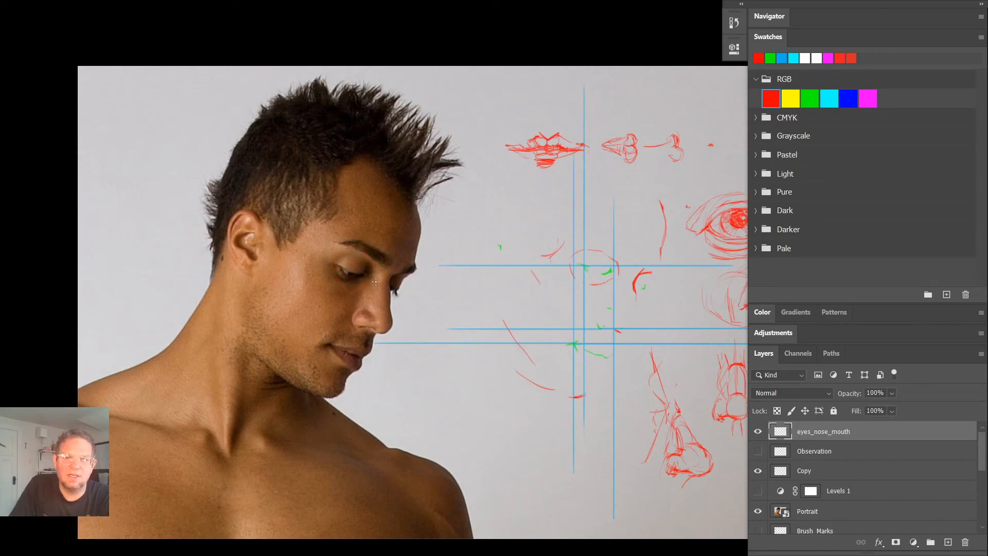
{"action": "mouse_move", "coordinate": [353, 282]}
{"action": "left_mouse_down"}
{"action": "mouse_move", "coordinate": [366, 260]}
{"action": "mouse_move", "coordinate": [375, 266]}
{"action": "left_mouse_up"}
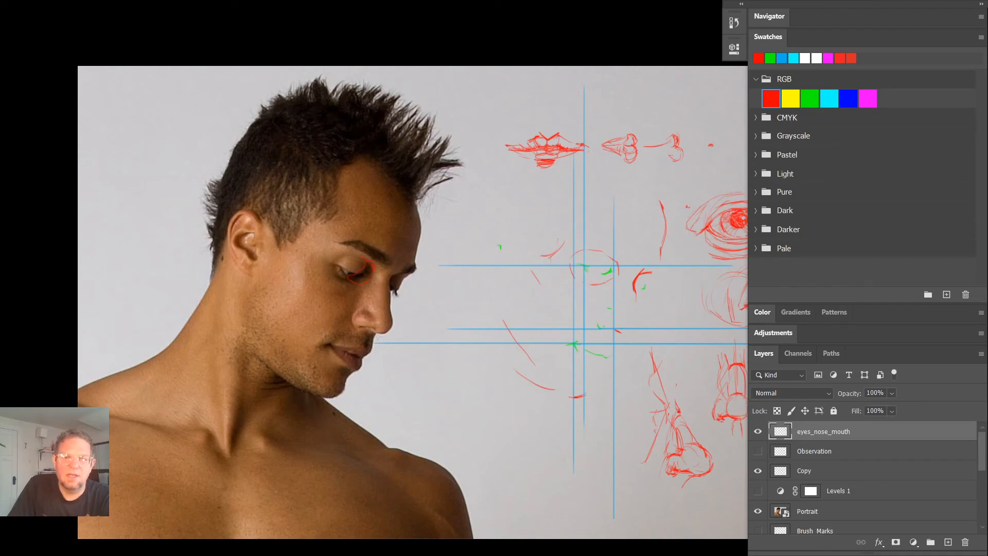
{"action": "left_click_drag", "start_coordinate": [363, 351], "coordinate": [376, 335]}
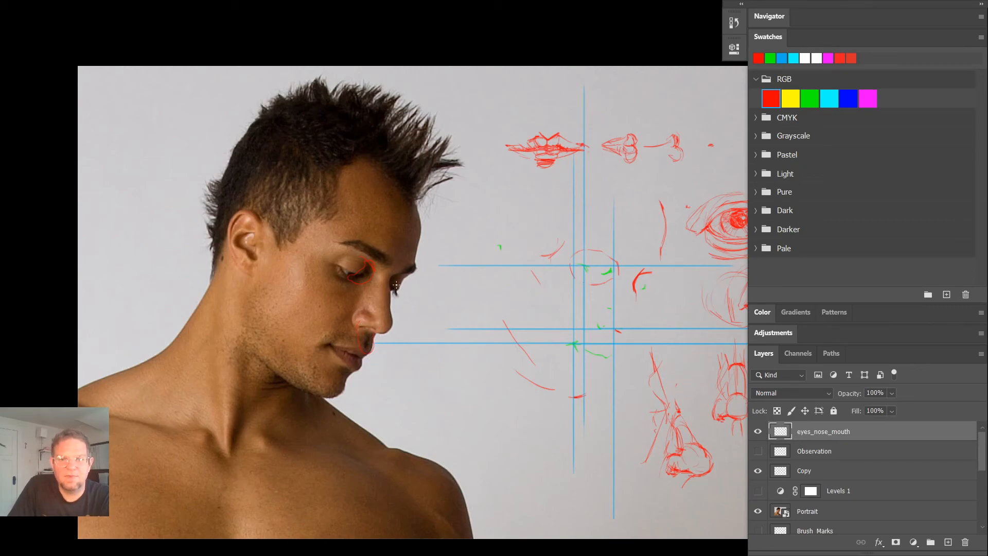
{"action": "mouse_move", "coordinate": [404, 274]}
{"action": "left_mouse_down"}
{"action": "mouse_move", "coordinate": [390, 292]}
{"action": "mouse_move", "coordinate": [405, 271]}
{"action": "left_mouse_up"}
{"action": "mouse_move", "coordinate": [257, 356]}
{"action": "left_mouse_down"}
{"action": "mouse_move", "coordinate": [289, 411]}
{"action": "mouse_move", "coordinate": [330, 418]}
{"action": "mouse_move", "coordinate": [318, 392]}
{"action": "left_mouse_up"}
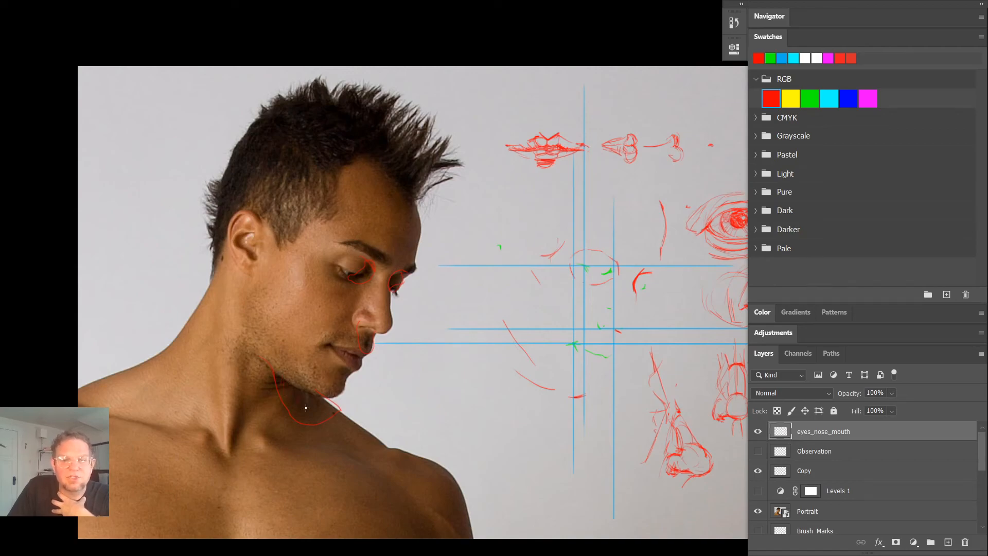
{"action": "left_click", "coordinate": [332, 416], "text": "ctrl"}
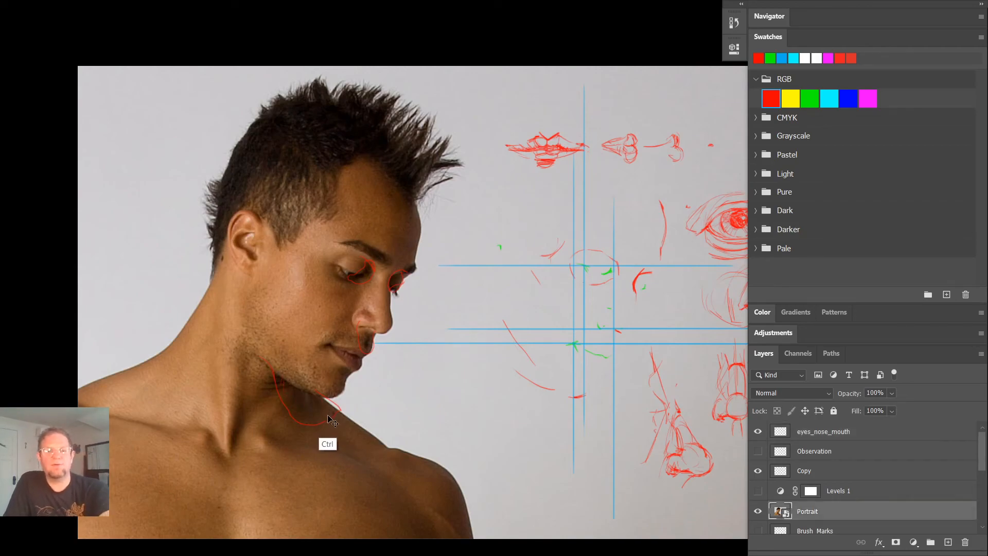
{"action": "left_click", "coordinate": [313, 356]}
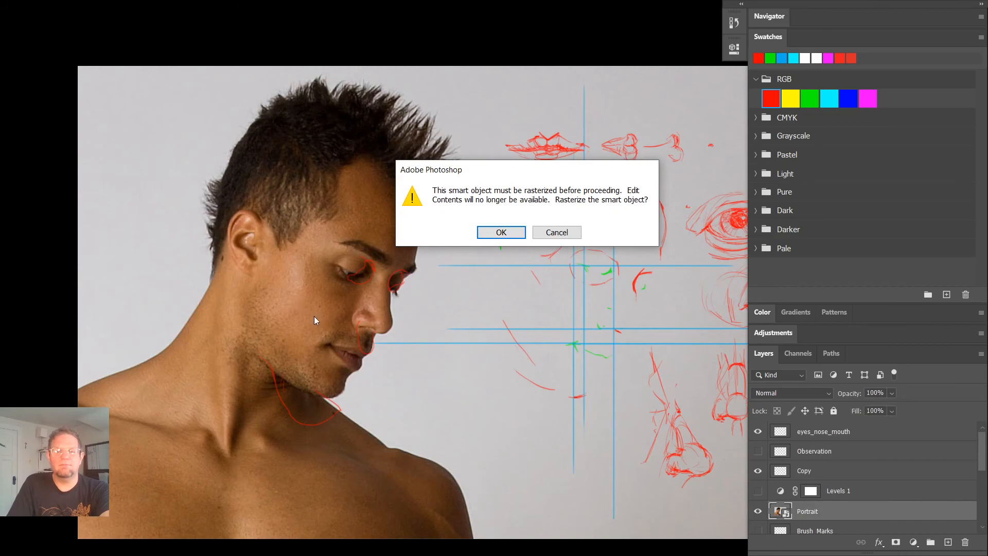
{"action": "left_click", "coordinate": [556, 230]}
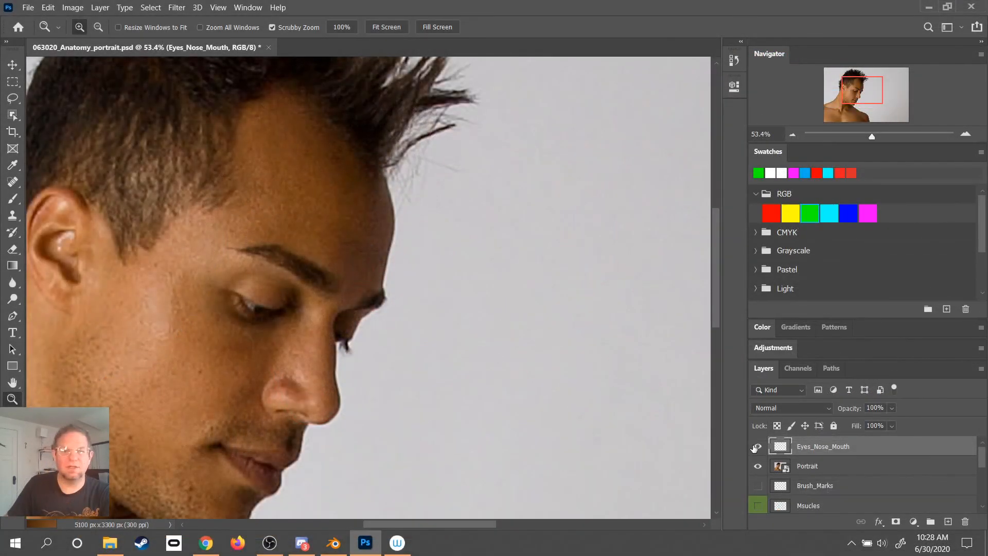
- Select pure red and the Brush tool, and try outlining the near eye socket on the portrait photo
{"action": "mouse_move", "coordinate": [422, 335]}
{"action": "left_mouse_down"}
{"action": "mouse_move", "coordinate": [585, 302]}
{"action": "mouse_move", "coordinate": [578, 308]}
{"action": "mouse_move", "coordinate": [565, 277]}
{"action": "left_mouse_up"}
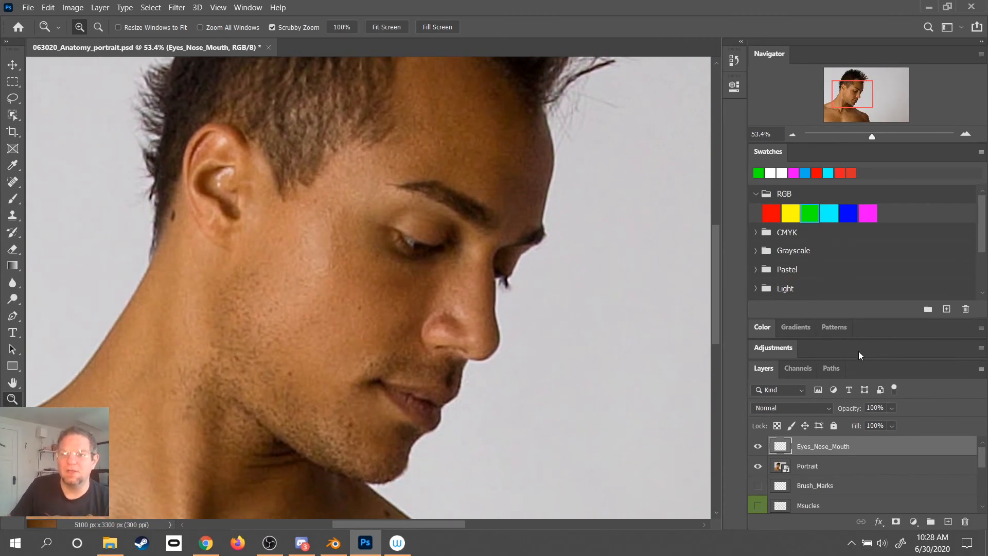
{"action": "left_click", "coordinate": [766, 216]}
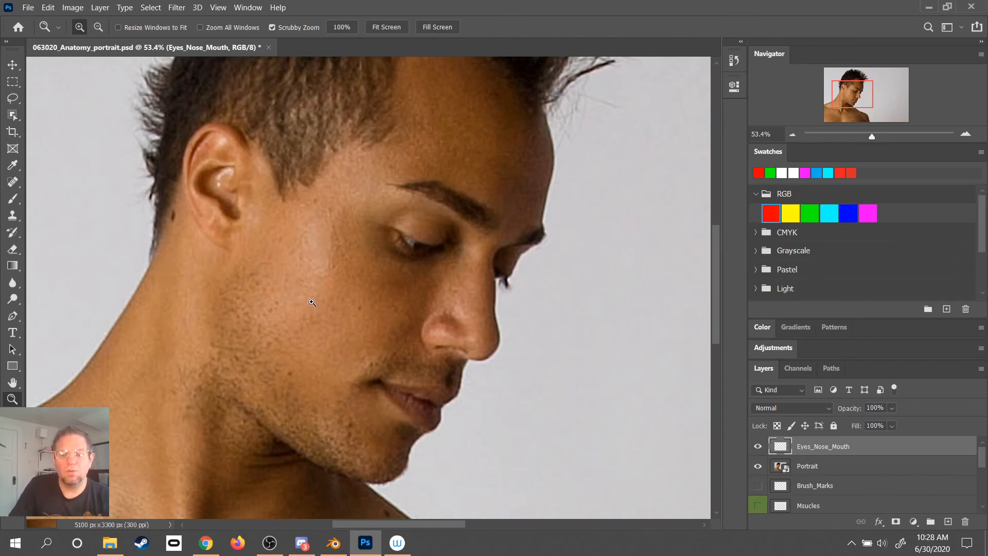
{"action": "key", "text": "b"}
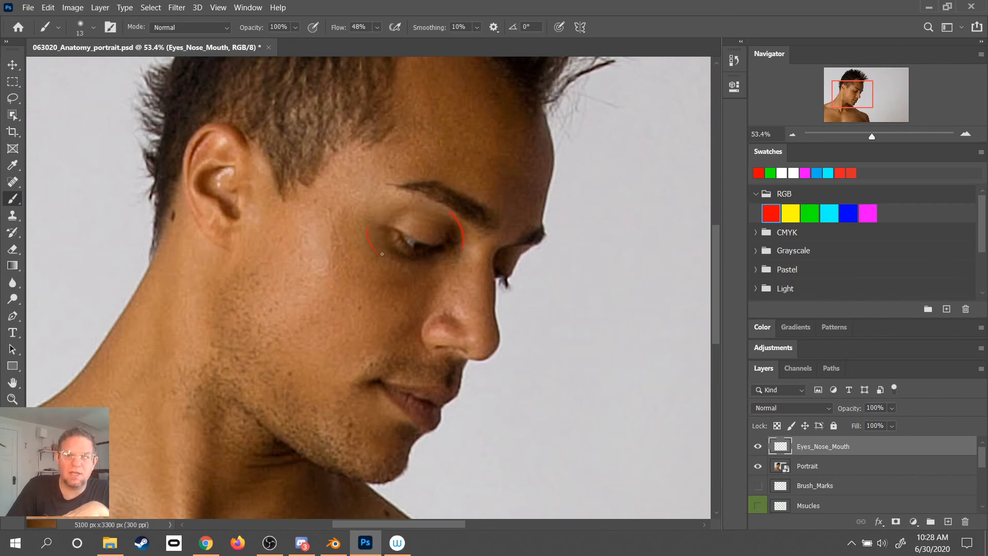
{"action": "key", "text": "ctrl+z"}
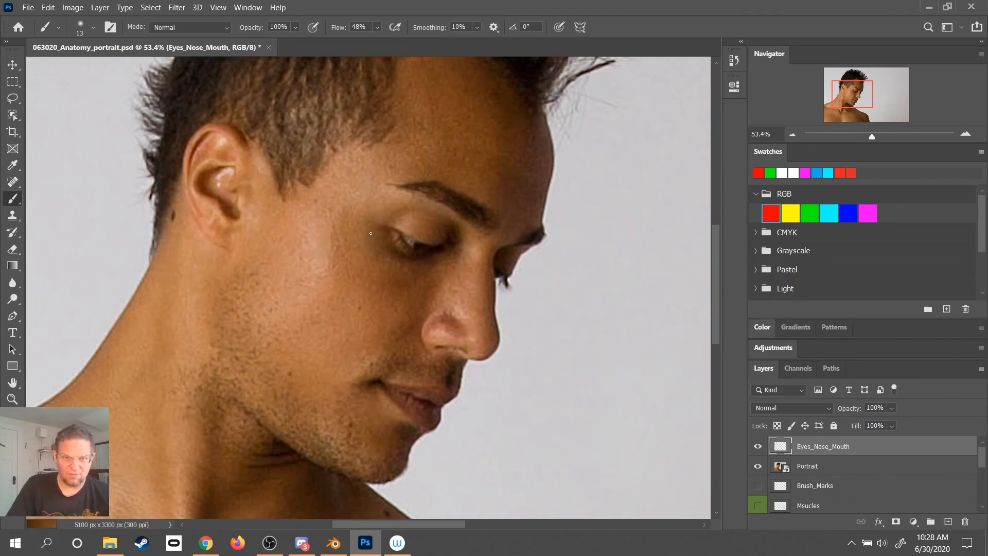
- Try to outline a small wedge at the outer corner of the near eye, with a curve rising towards the brow
{"action": "left_click_drag", "start_coordinate": [370, 231], "coordinate": [385, 228]}
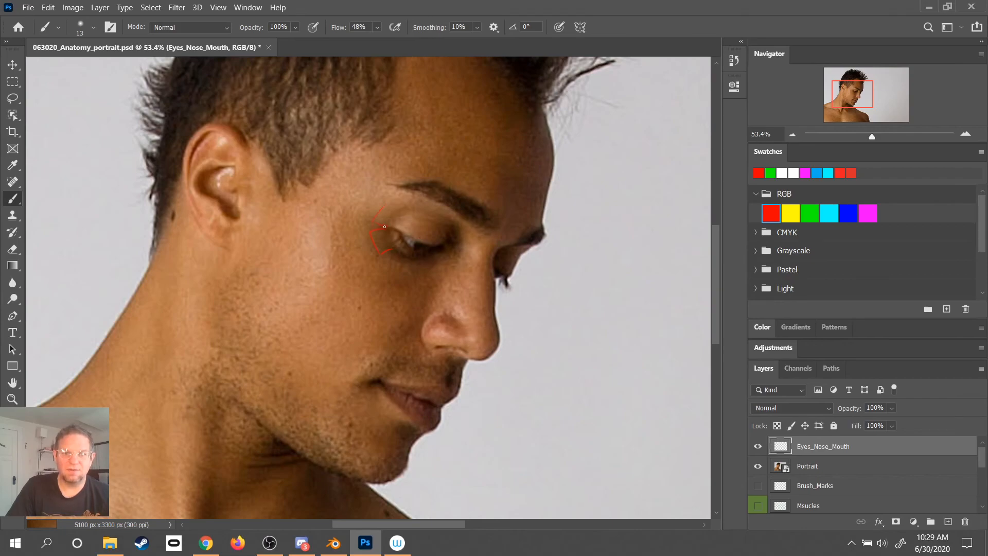
{"action": "left_click_drag", "start_coordinate": [367, 227], "coordinate": [389, 196]}
{"action": "key", "text": "ctrl+z"}
{"action": "key", "text": "ctrl+z"}
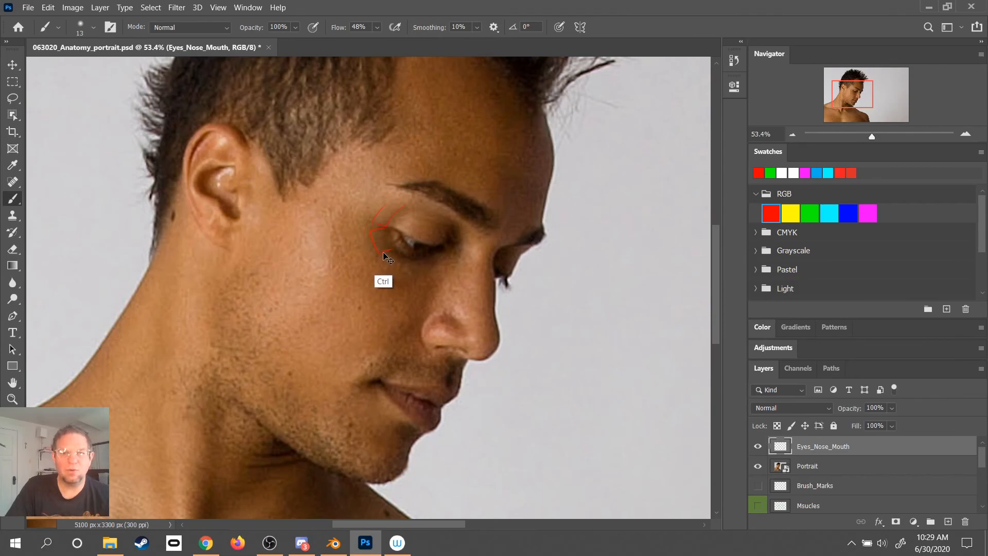
{"action": "key", "text": "ctrl+z"}
{"action": "key", "text": "ctrl+z"}
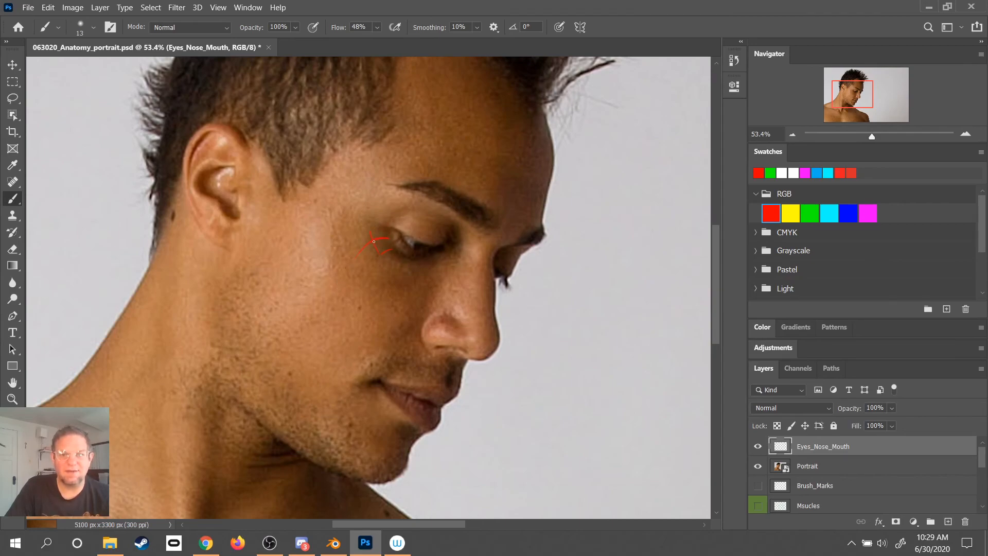
- Try to sketch crossing contour lines around the outer corner and lower lid of the near eye
{"action": "left_click_drag", "start_coordinate": [393, 255], "coordinate": [412, 253]}
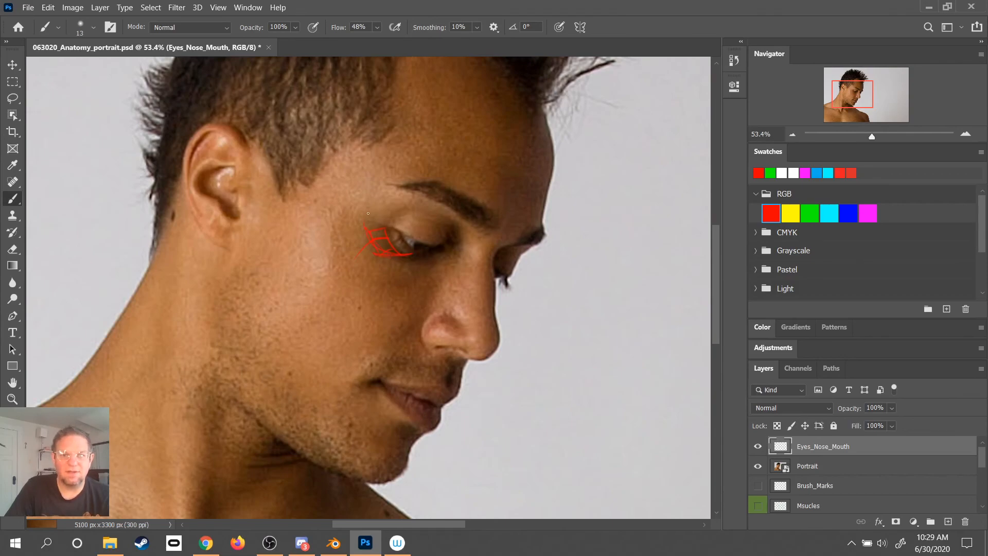
{"action": "key", "text": "ctrl+z"}
{"action": "key", "text": "ctrl+z"}
{"action": "key", "text": "ctrl+z"}
{"action": "key", "text": "ctrl+z"}
{"action": "key", "text": "ctrl+z"}
{"action": "key", "text": "ctrl+z"}
{"action": "key", "text": "ctrl+z"}
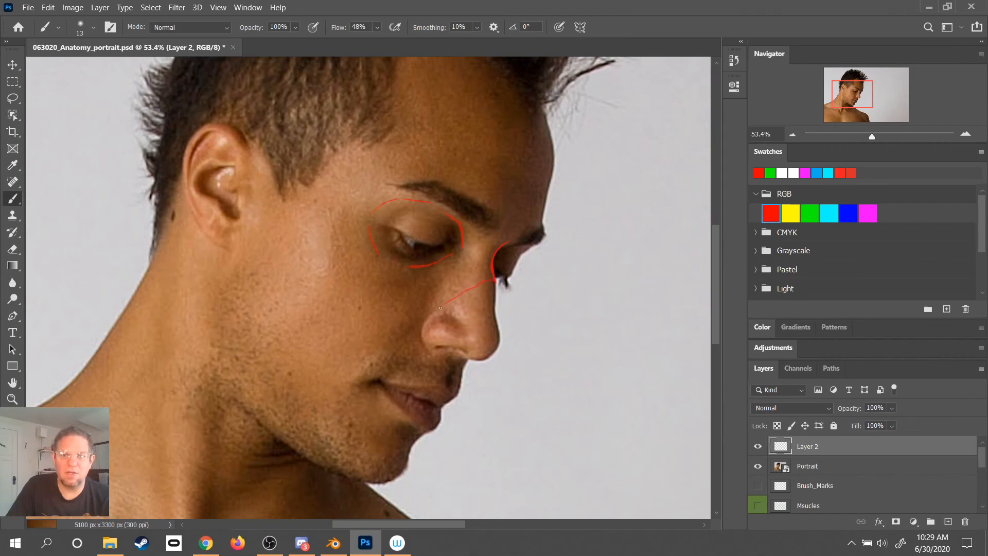
- Outline the near eye socket in red, and draw a heavy curve from the far brow down the inner edge of the far socket
{"action": "key", "text": "ctrl+z"}
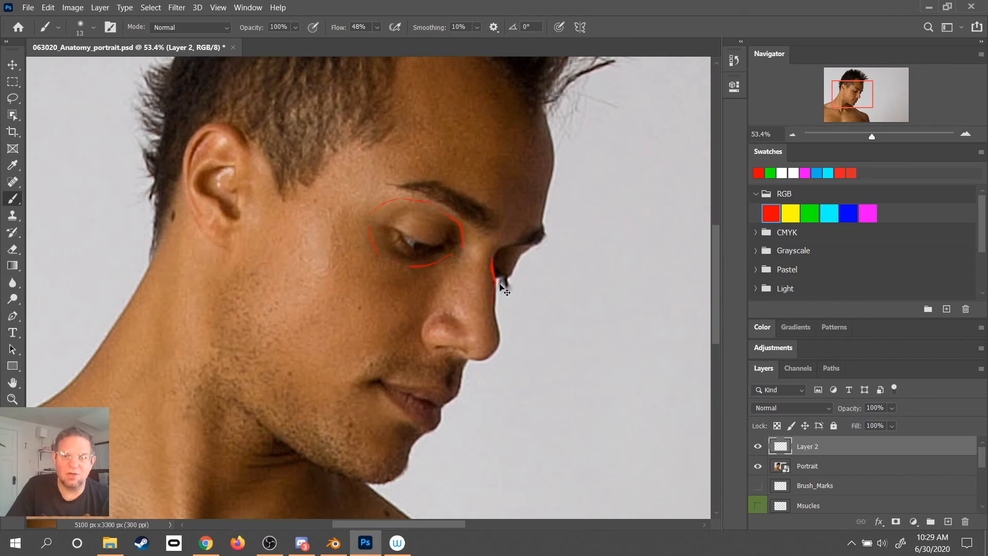
{"action": "left_click_drag", "start_coordinate": [493, 265], "coordinate": [495, 299]}
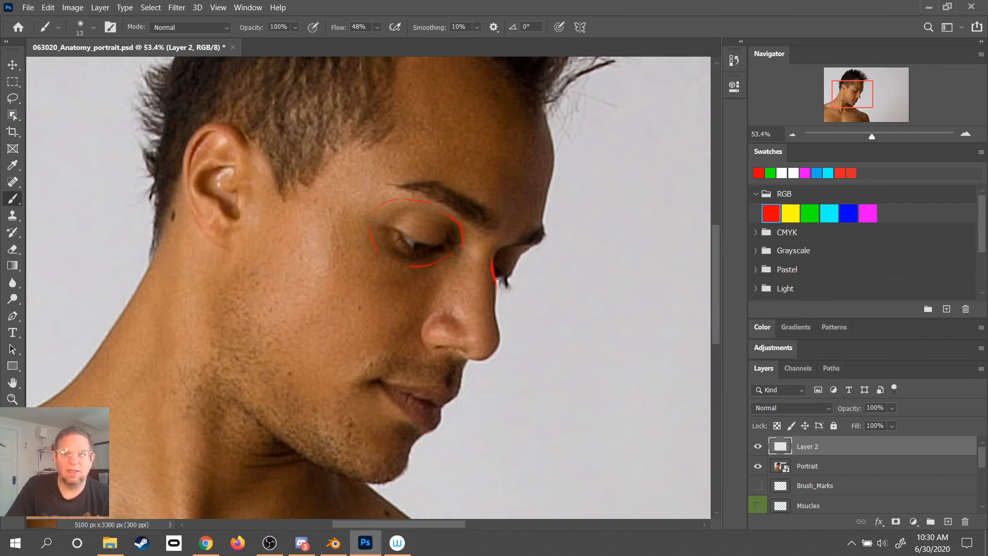
{"action": "key", "text": "ctrl+z"}
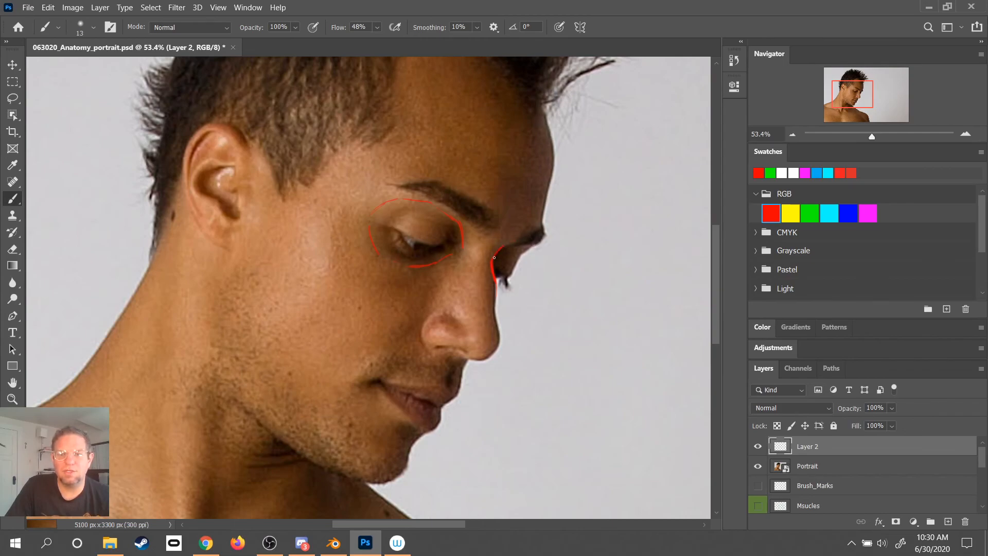
{"action": "left_click_drag", "start_coordinate": [513, 245], "coordinate": [535, 243]}
{"action": "key", "text": "ctrl+z"}
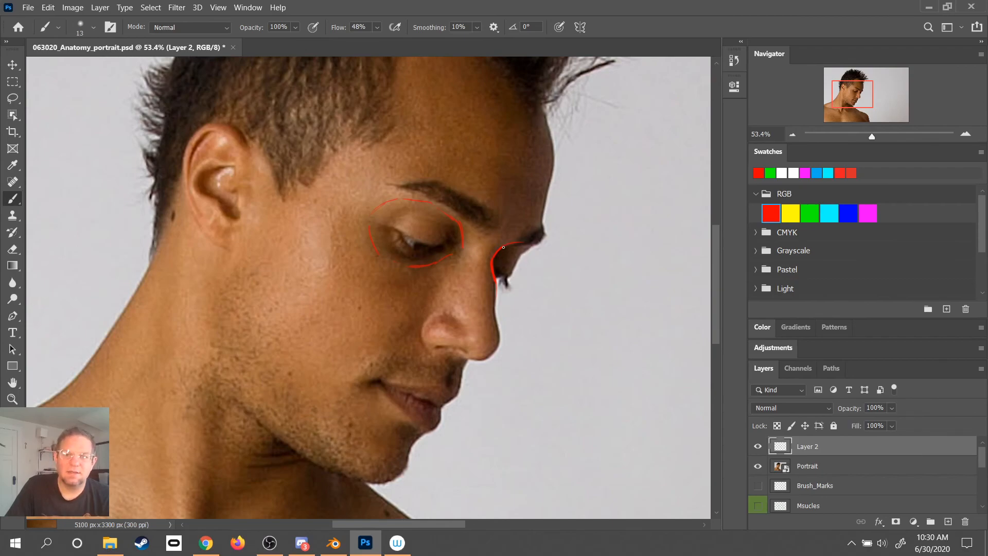
{"action": "left_click_drag", "start_coordinate": [501, 249], "coordinate": [492, 264]}
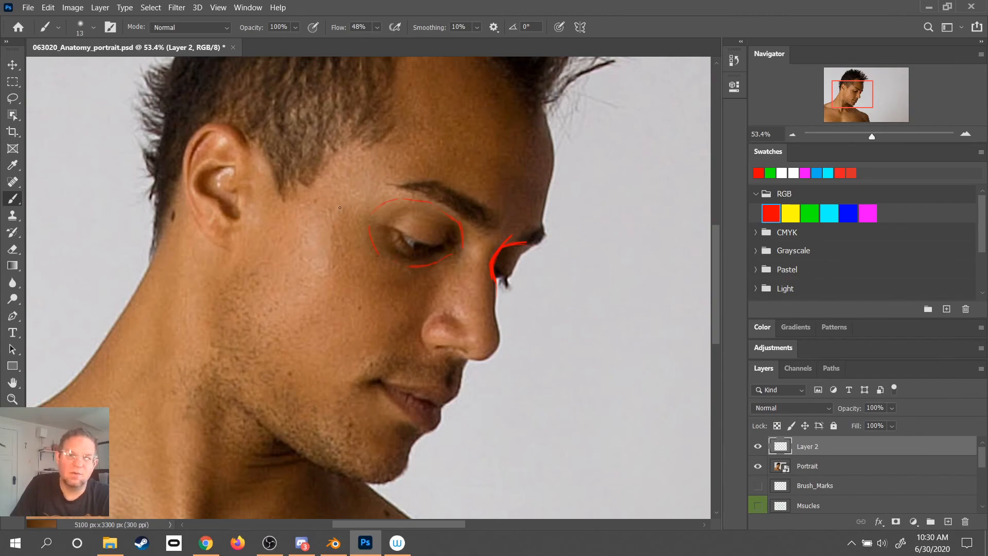
- Try a vertical line beside the near eye socket and a short line from its outer edge towards the ear
{"action": "left_click_drag", "start_coordinate": [337, 212], "coordinate": [331, 262]}
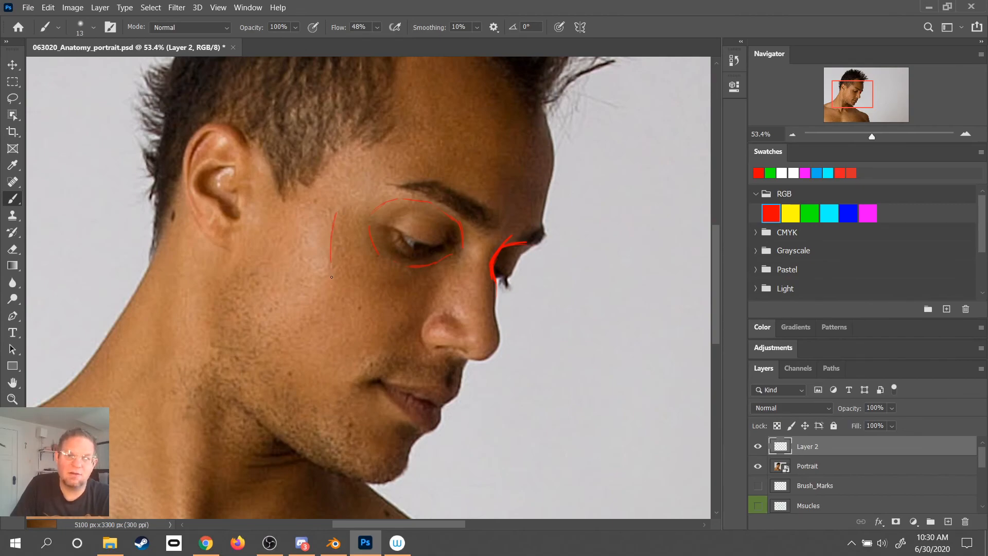
{"action": "key", "text": "ctrl+z"}
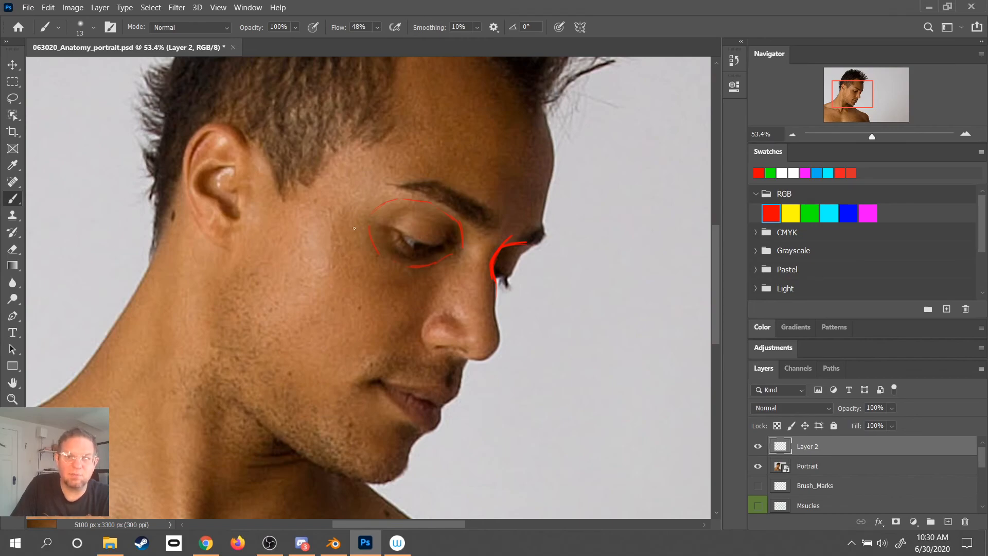
{"action": "left_click_drag", "start_coordinate": [369, 232], "coordinate": [348, 231]}
{"action": "key", "text": "ctrl+z"}
- Try to sketch the cheekbone's upper and lower edges and its branch up towards the temple
{"action": "mouse_move", "coordinate": [290, 201]}
{"action": "left_mouse_down"}
{"action": "mouse_move", "coordinate": [327, 225]}
{"action": "mouse_move", "coordinate": [305, 240]}
{"action": "mouse_move", "coordinate": [295, 234]}
{"action": "mouse_move", "coordinate": [328, 225]}
{"action": "mouse_move", "coordinate": [308, 234]}
{"action": "mouse_move", "coordinate": [312, 273]}
{"action": "mouse_move", "coordinate": [376, 269]}
{"action": "left_mouse_up"}
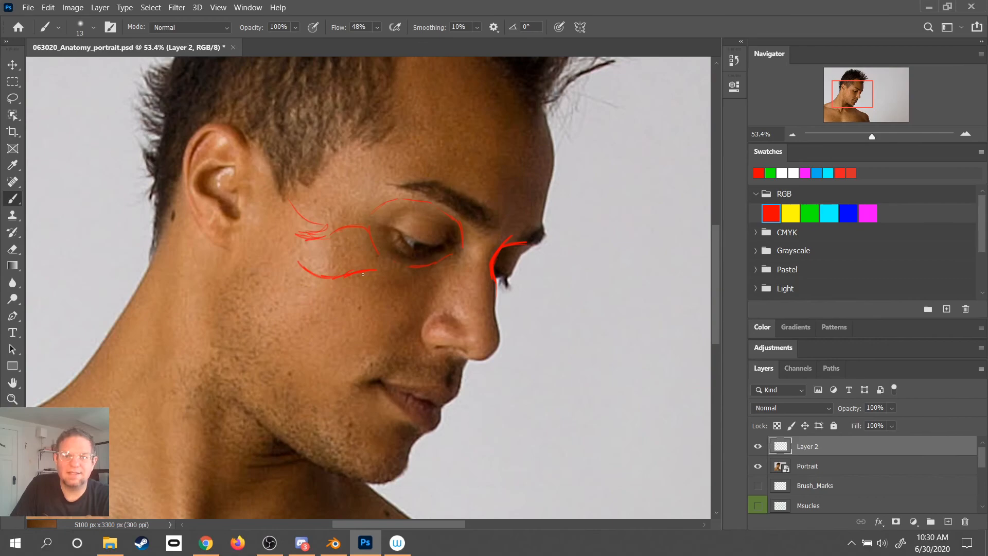
{"action": "mouse_move", "coordinate": [342, 226]}
{"action": "left_mouse_down"}
{"action": "mouse_move", "coordinate": [348, 191]}
{"action": "mouse_move", "coordinate": [338, 207]}
{"action": "mouse_move", "coordinate": [363, 179]}
{"action": "left_mouse_up"}
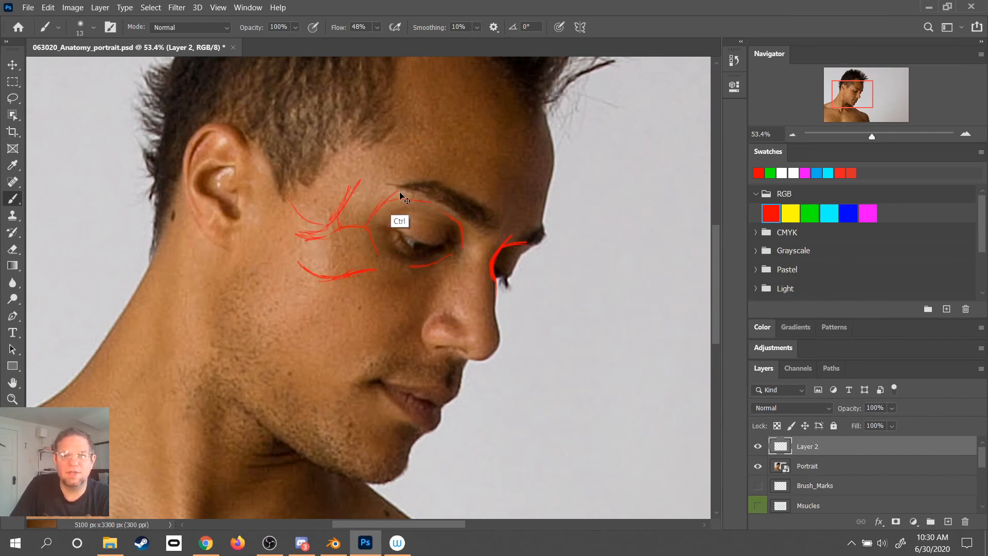
{"action": "key", "text": "ctrl+z"}
{"action": "key", "text": "ctrl+z"}
{"action": "key", "text": "ctrl+z"}
{"action": "key", "text": "ctrl+z"}
{"action": "key", "text": "ctrl+z"}
{"action": "key", "text": "ctrl+z"}
{"action": "key", "text": "ctrl+z"}
{"action": "key", "text": "ctrl+z"}
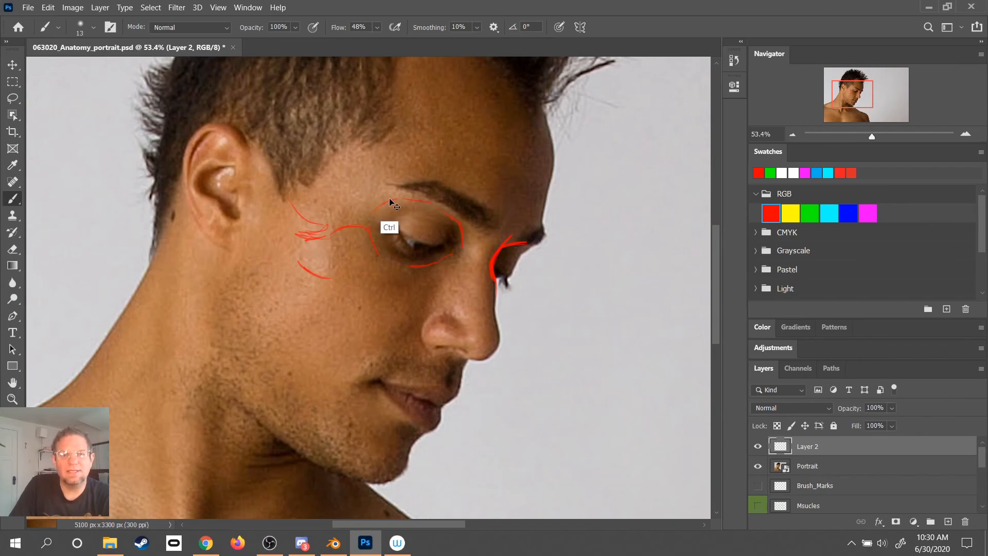
{"action": "key", "text": "ctrl+z"}
{"action": "key", "text": "ctrl+z"}
{"action": "key", "text": "ctrl+z"}
{"action": "key", "text": "ctrl+z"}
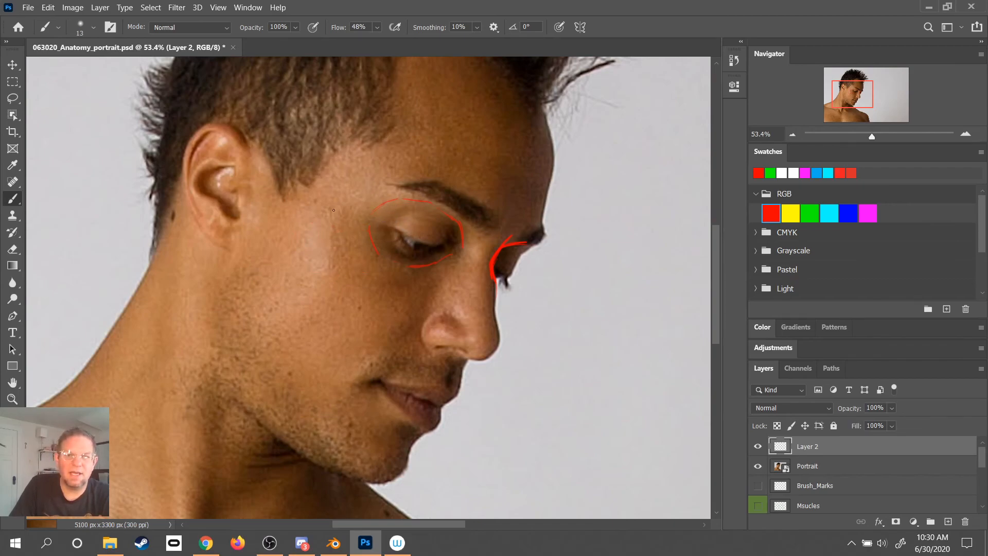
- Draw a curved red line at the temple behind the near brow, and try a boxed cheekbone plane below it
{"action": "left_click_drag", "start_coordinate": [329, 215], "coordinate": [359, 183]}
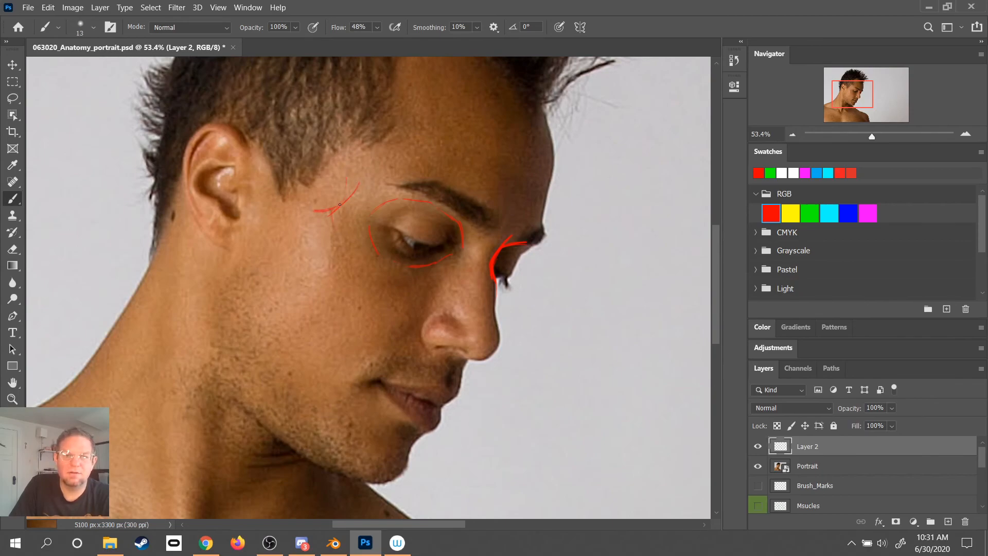
{"action": "left_click_drag", "start_coordinate": [300, 263], "coordinate": [328, 268]}
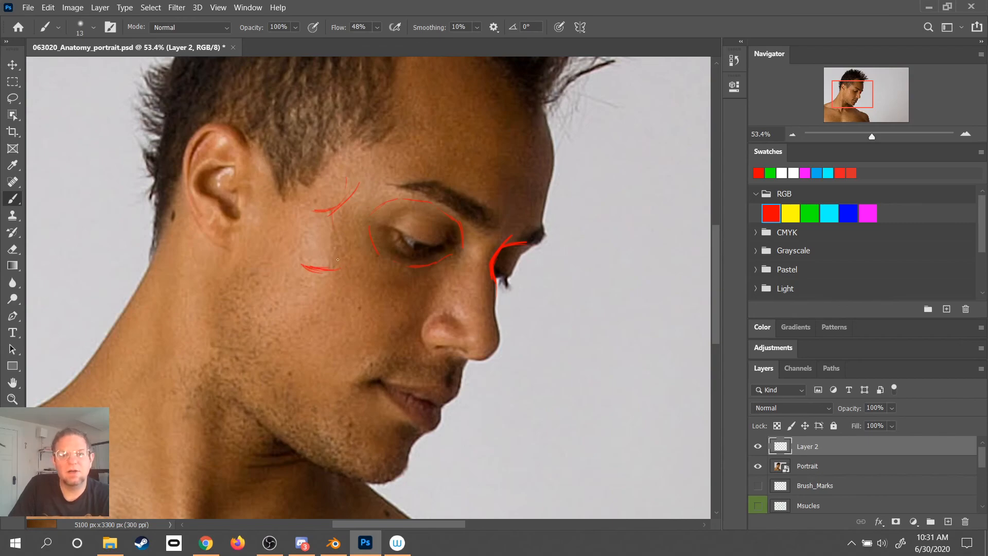
{"action": "mouse_move", "coordinate": [308, 210]}
{"action": "left_mouse_down"}
{"action": "mouse_move", "coordinate": [303, 248]}
{"action": "mouse_move", "coordinate": [332, 210]}
{"action": "mouse_move", "coordinate": [327, 264]}
{"action": "mouse_move", "coordinate": [311, 266]}
{"action": "mouse_move", "coordinate": [329, 239]}
{"action": "mouse_move", "coordinate": [325, 209]}
{"action": "mouse_move", "coordinate": [314, 207]}
{"action": "mouse_move", "coordinate": [323, 221]}
{"action": "mouse_move", "coordinate": [310, 218]}
{"action": "mouse_move", "coordinate": [329, 256]}
{"action": "left_mouse_up"}
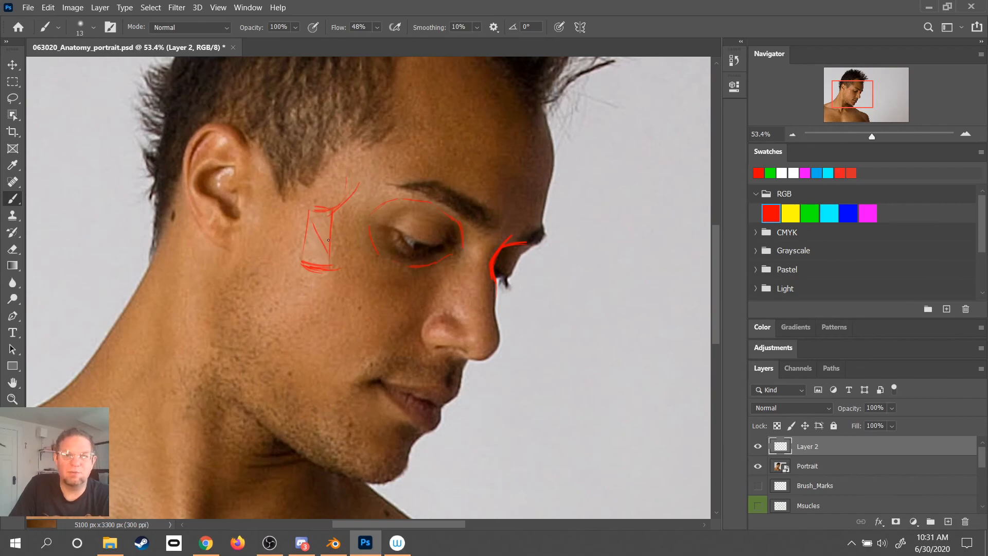
{"action": "key", "text": "ctrl+z"}
- Mark the cheekbone with a short diagonal red line, and try further lines extending towards the ear and the eye socket
{"action": "key", "text": "ctrl+z"}
{"action": "key", "text": "ctrl+z"}
{"action": "key", "text": "ctrl+z"}
{"action": "key", "text": "ctrl+z"}
{"action": "left_click_drag", "start_coordinate": [296, 239], "coordinate": [320, 263]}
{"action": "left_click_drag", "start_coordinate": [283, 199], "coordinate": [315, 226]}
{"action": "left_click_drag", "start_coordinate": [292, 204], "coordinate": [313, 212]}
{"action": "mouse_move", "coordinate": [297, 249]}
{"action": "left_mouse_down"}
{"action": "mouse_move", "coordinate": [291, 293]}
{"action": "mouse_move", "coordinate": [297, 256]}
{"action": "mouse_move", "coordinate": [302, 283]}
{"action": "mouse_move", "coordinate": [339, 253]}
{"action": "mouse_move", "coordinate": [333, 267]}
{"action": "mouse_move", "coordinate": [356, 260]}
{"action": "mouse_move", "coordinate": [336, 261]}
{"action": "mouse_move", "coordinate": [358, 234]}
{"action": "left_mouse_up"}
{"action": "left_click_drag", "start_coordinate": [333, 231], "coordinate": [356, 223]}
{"action": "key", "text": "ctrl"}
{"action": "key", "text": "ctrl+z"}
{"action": "key", "text": "ctrl+z"}
{"action": "key", "text": "ctrl+z"}
{"action": "key", "text": "ctrl+z"}
{"action": "key", "text": "ctrl+z"}
{"action": "key", "text": "ctrl+z"}
{"action": "key", "text": "ctrl+z"}
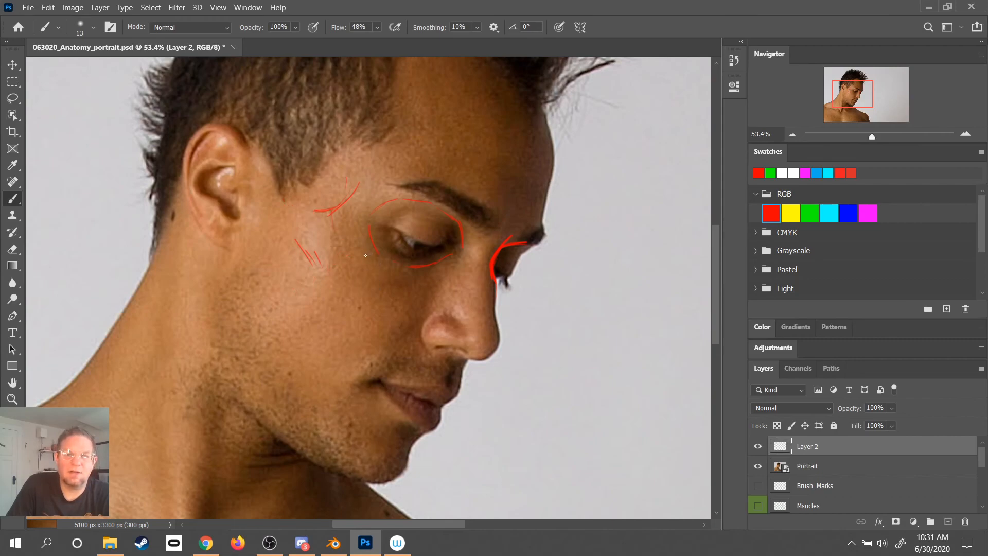
{"action": "key", "text": "ctrl+z"}
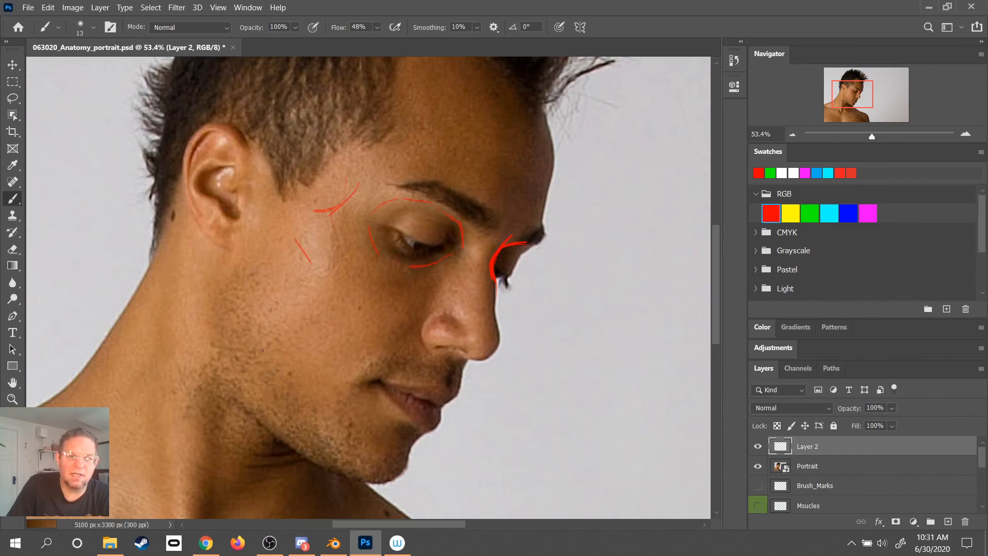
- Draw a red curve along the lower edge of the jaw, and try outlining the jaw's side plane above it
{"action": "mouse_move", "coordinate": [334, 467]}
{"action": "left_mouse_down"}
{"action": "mouse_move", "coordinate": [248, 410]}
{"action": "mouse_move", "coordinate": [288, 392]}
{"action": "mouse_move", "coordinate": [276, 374]}
{"action": "left_mouse_up"}
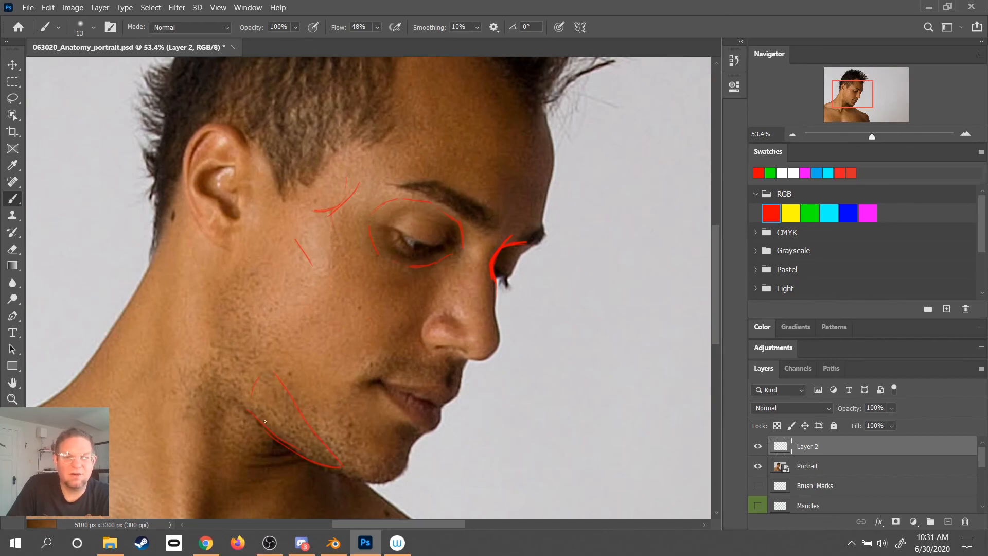
{"action": "key", "text": "ctrl+z"}
{"action": "key", "text": "ctrl+z"}
{"action": "key", "text": "ctrl+z"}
{"action": "key", "text": "ctrl+z"}
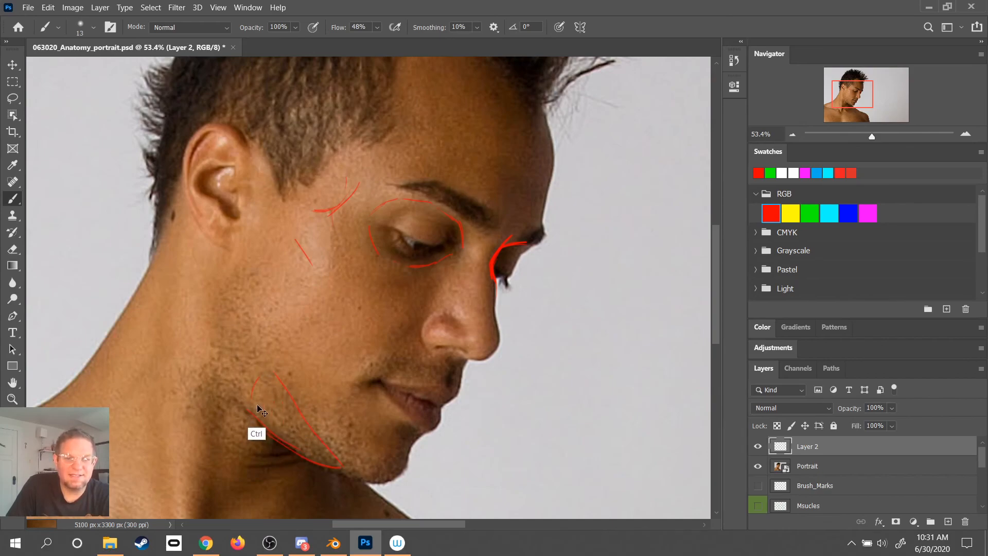
{"action": "key", "text": "ctrl+z"}
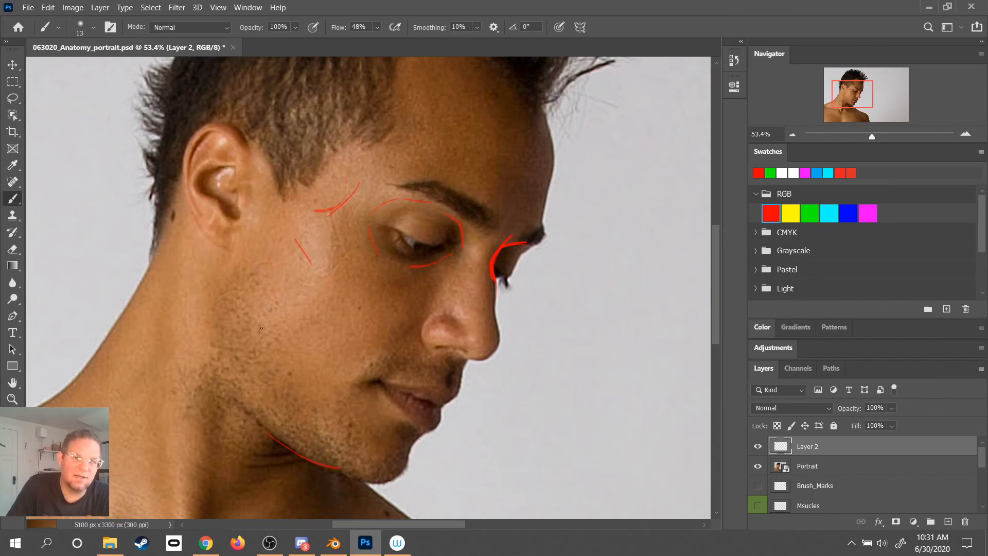
- Draw a long diagonal red line across the stubble from the back of the jaw down towards the chin
{"action": "mouse_move", "coordinate": [278, 368]}
{"action": "left_mouse_down"}
{"action": "mouse_move", "coordinate": [299, 399]}
{"action": "mouse_move", "coordinate": [254, 329]}
{"action": "left_mouse_up"}
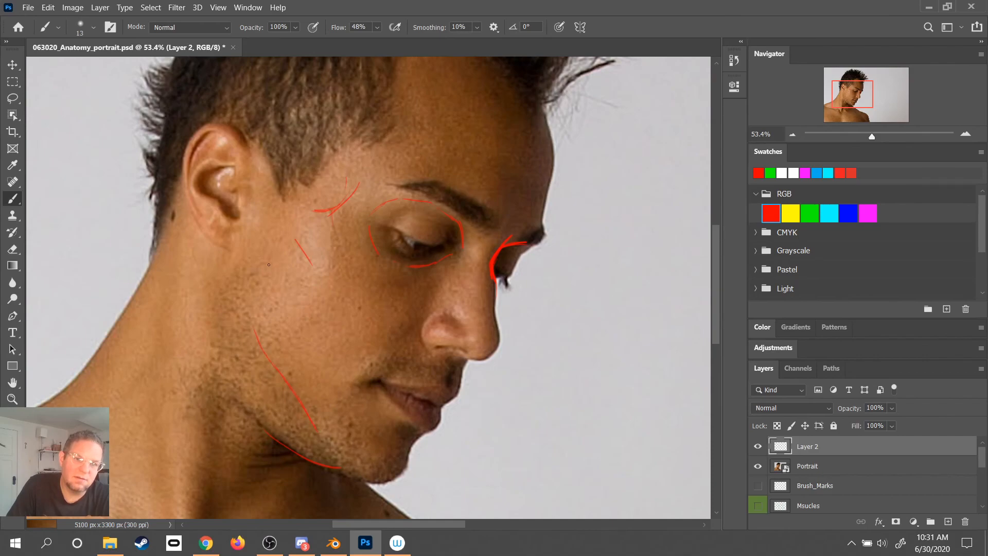
{"action": "key", "text": "ctrl+z"}
{"action": "key", "text": "ctrl+z"}
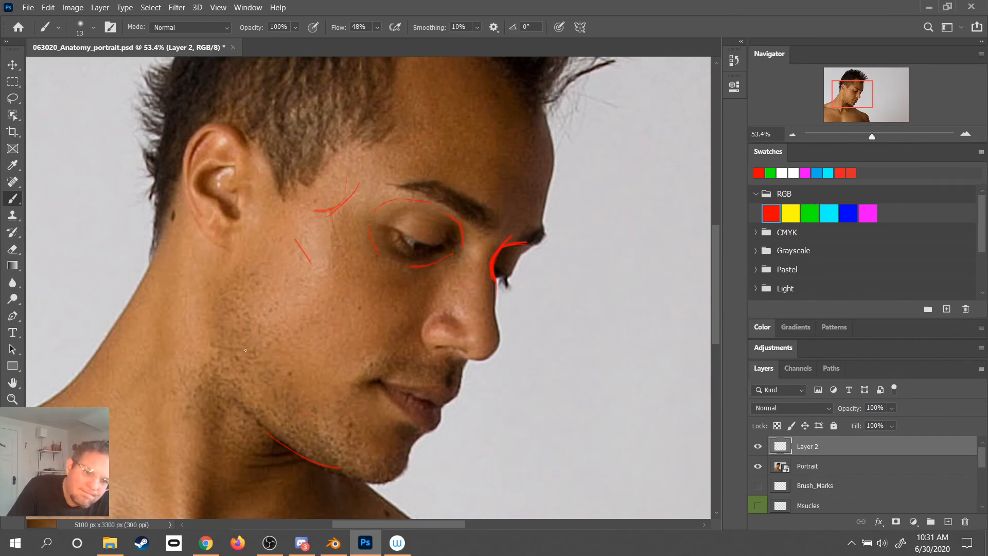
{"action": "left_click_drag", "start_coordinate": [241, 335], "coordinate": [287, 408]}
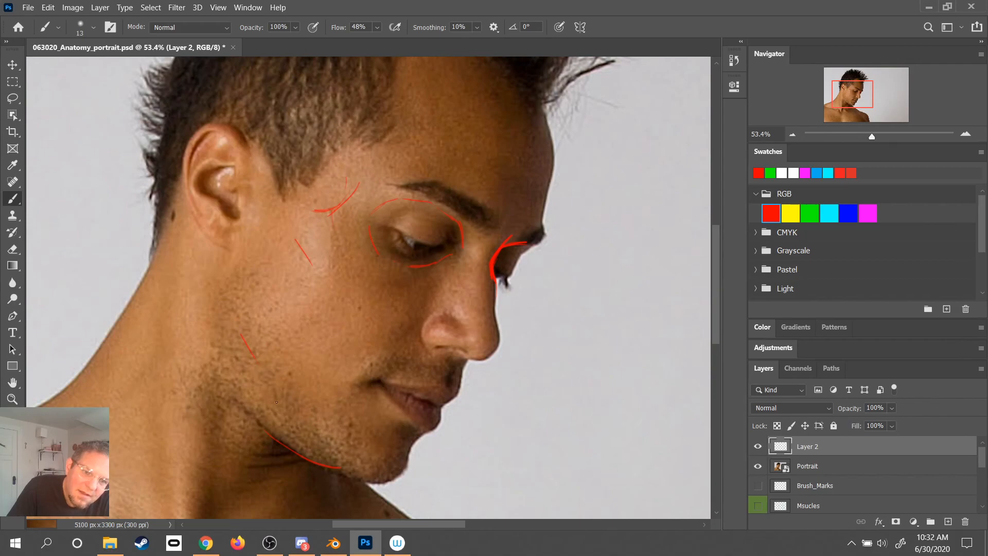
{"action": "left_click_drag", "start_coordinate": [254, 356], "coordinate": [303, 419]}
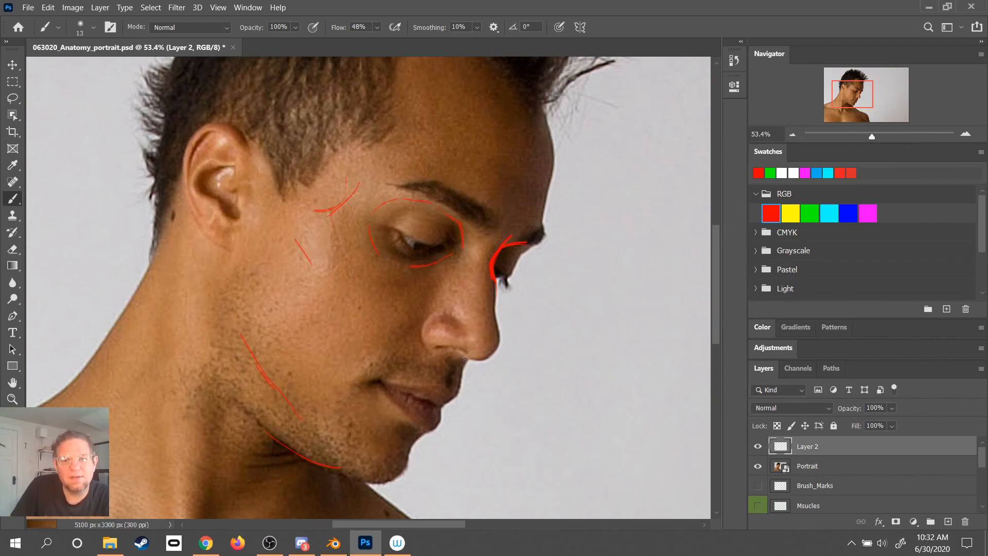
- Mark the base of the nose, the underside of the chin and the front edge of the forehead in red
{"action": "left_click_drag", "start_coordinate": [444, 386], "coordinate": [448, 363]}
{"action": "key", "text": "ctrl+z"}
{"action": "key", "text": "ctrl+z"}
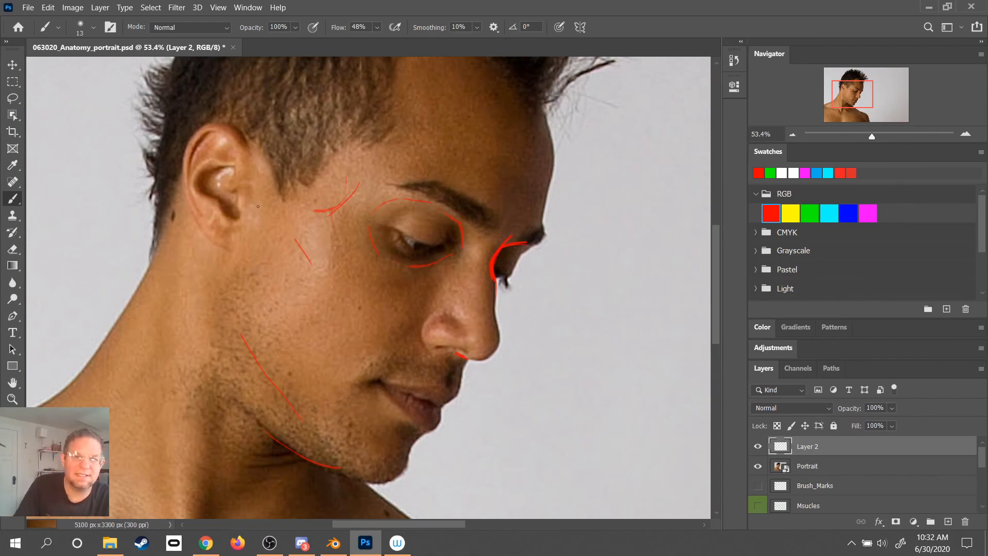
{"action": "left_click_drag", "start_coordinate": [473, 320], "coordinate": [491, 257]}
{"action": "left_click_drag", "start_coordinate": [418, 414], "coordinate": [399, 418]}
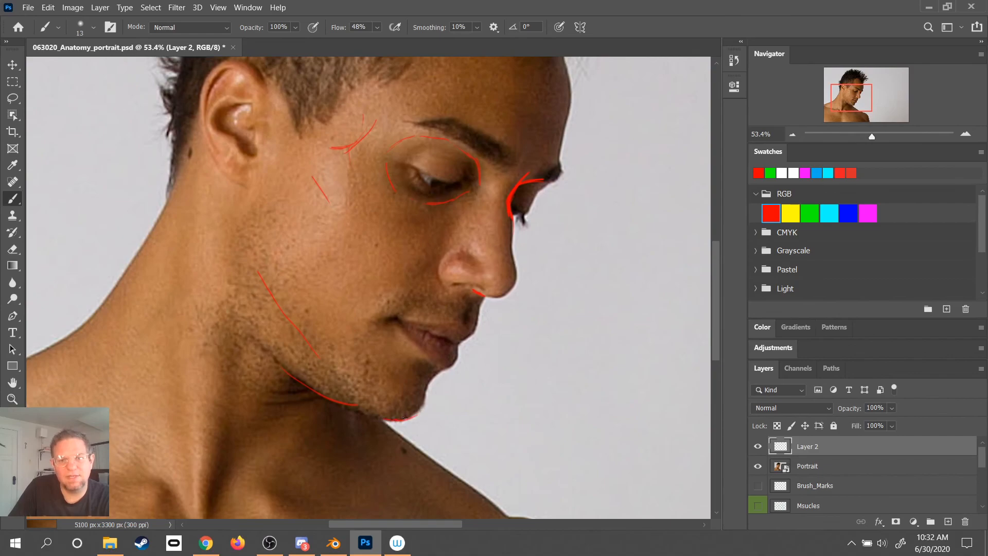
{"action": "left_click_drag", "start_coordinate": [479, 266], "coordinate": [406, 406]}
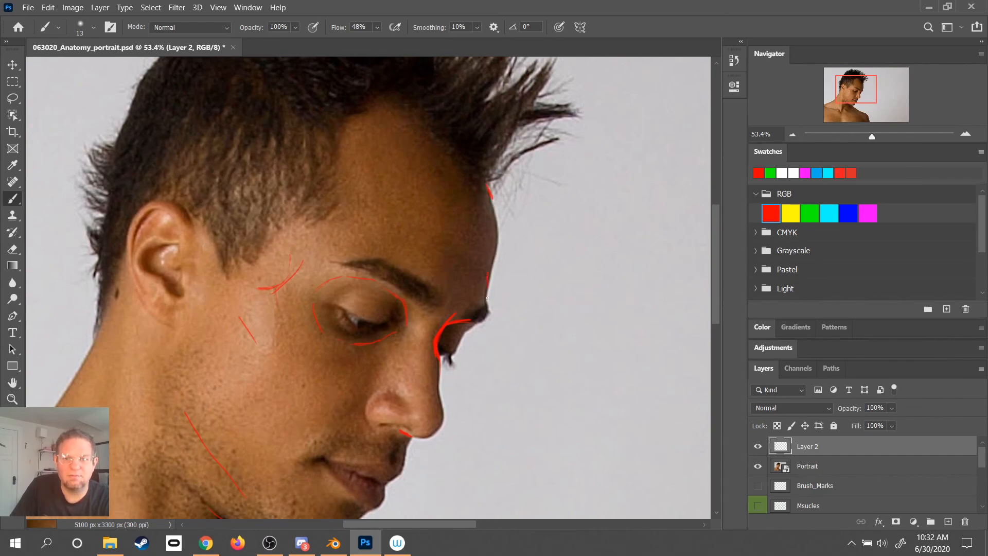
- Trace the front contour of the forehead in red from the hairline down towards the brow
{"action": "key", "text": "ctrl"}
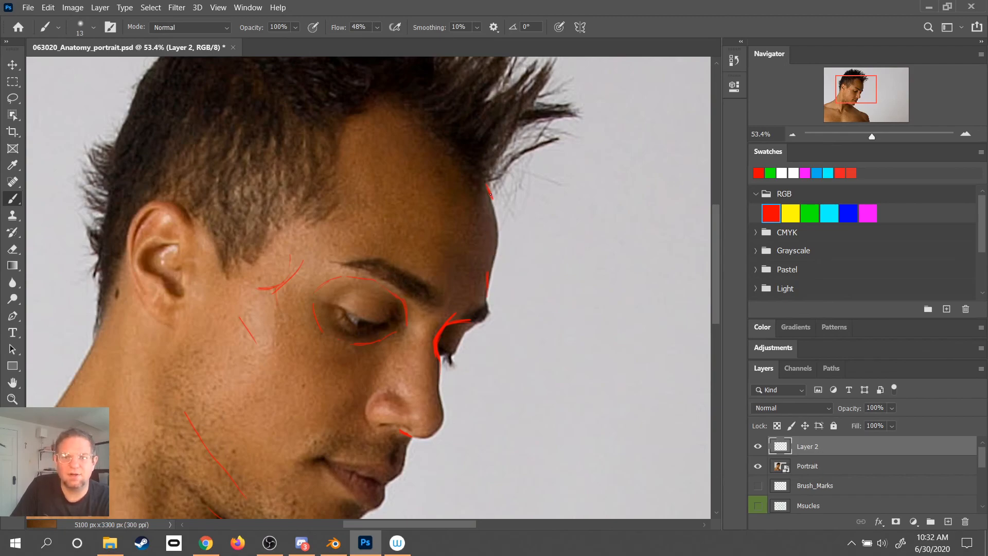
{"action": "mouse_move", "coordinate": [488, 189]}
{"action": "left_mouse_down"}
{"action": "mouse_move", "coordinate": [496, 227]}
{"action": "mouse_move", "coordinate": [487, 281]}
{"action": "mouse_move", "coordinate": [495, 215]}
{"action": "left_mouse_up"}
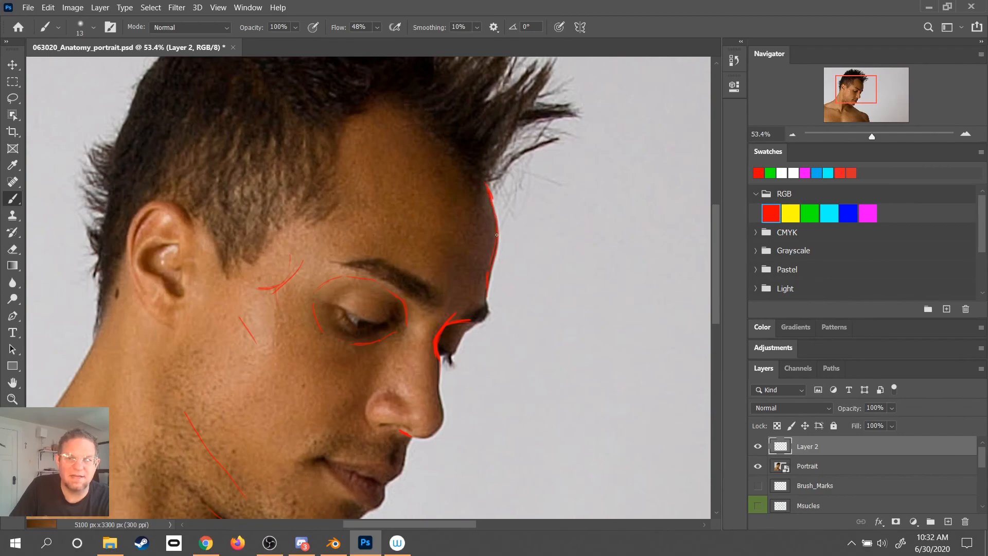
{"action": "left_click_drag", "start_coordinate": [451, 360], "coordinate": [497, 214]}
- Switch the brush colour to RGB green and mark the outer corner of the near eye with short strokes
{"action": "left_click_drag", "start_coordinate": [564, 215], "coordinate": [541, 257]}
{"action": "left_click_drag", "start_coordinate": [482, 280], "coordinate": [597, 139]}
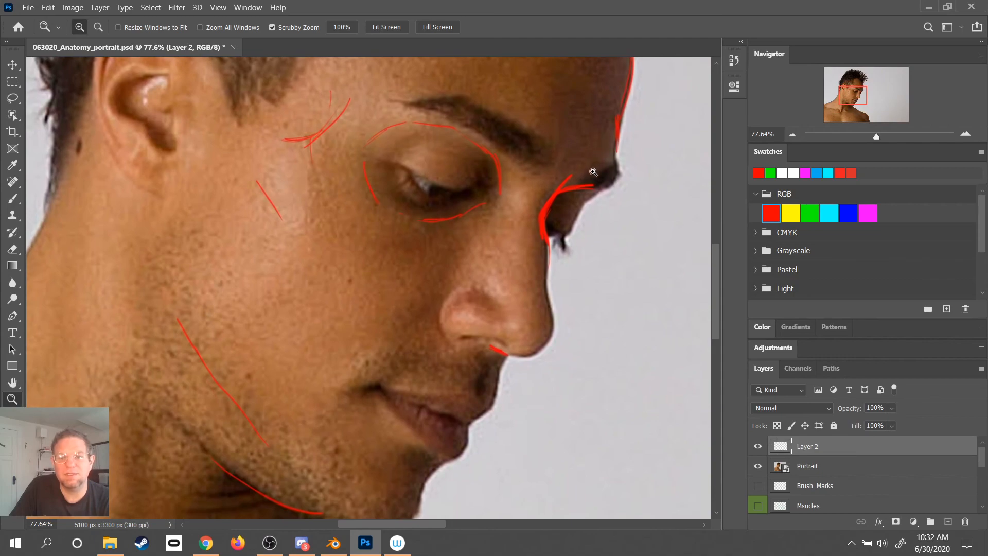
{"action": "left_click_drag", "start_coordinate": [425, 222], "coordinate": [401, 212]}
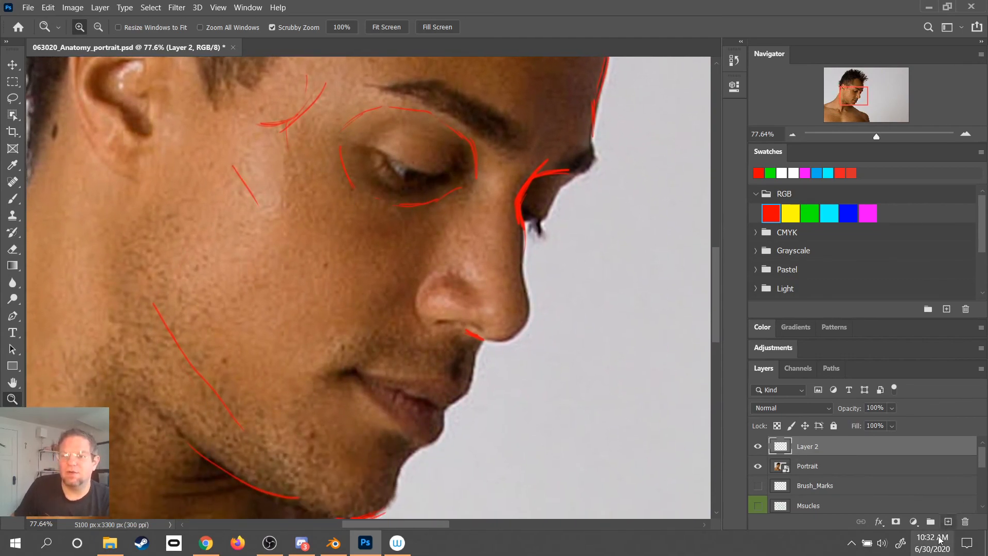
{"action": "left_click", "coordinate": [810, 213]}
{"action": "left_click_drag", "start_coordinate": [446, 173], "coordinate": [502, 256]}
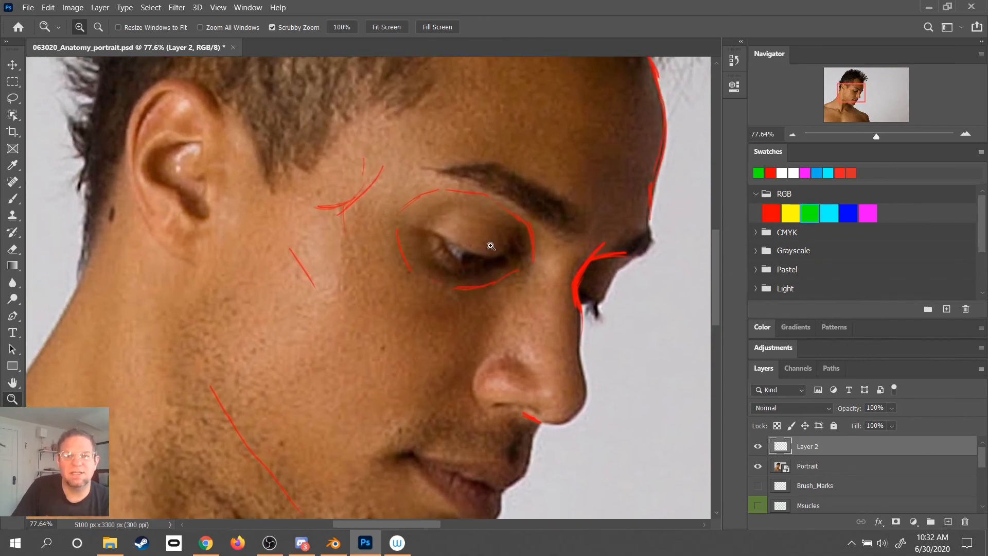
{"action": "key", "text": "b"}
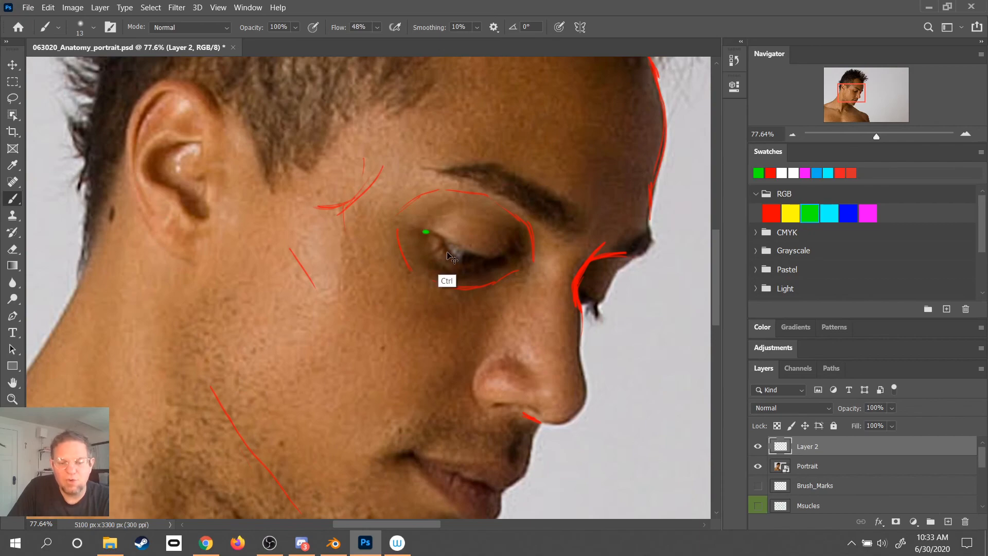
{"action": "left_click_drag", "start_coordinate": [436, 233], "coordinate": [414, 230]}
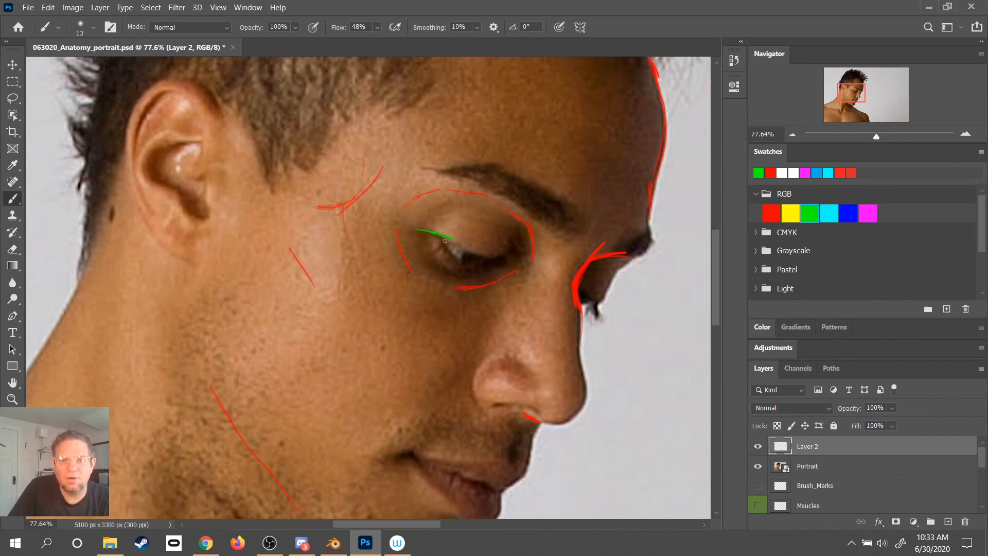
{"action": "left_click_drag", "start_coordinate": [439, 233], "coordinate": [449, 255]}
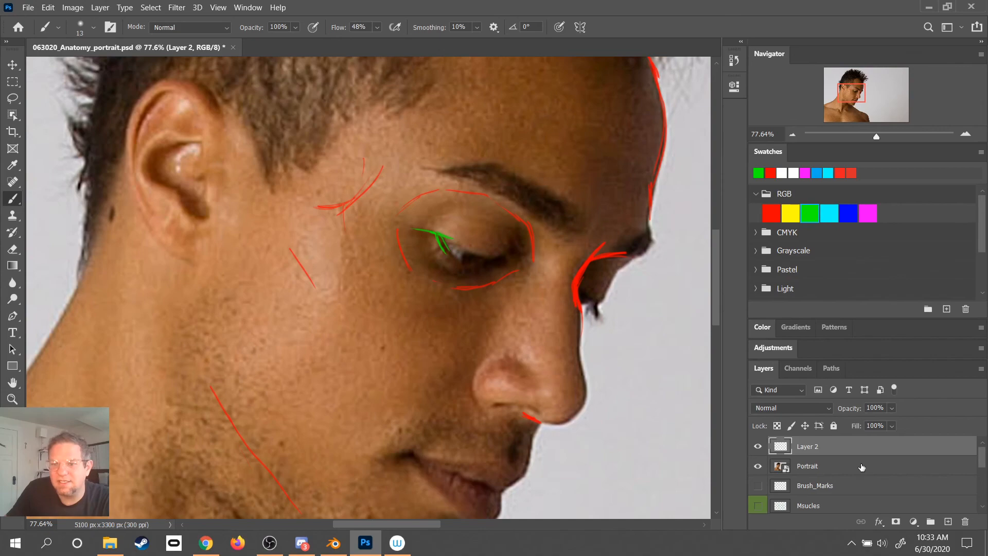
- Brighten the photo with a Levels adjustment above the Portrait layer, setting midtones to 1.97 and the white input level to 123
{"action": "left_click", "coordinate": [843, 466]}
{"action": "left_click", "coordinate": [774, 348]}
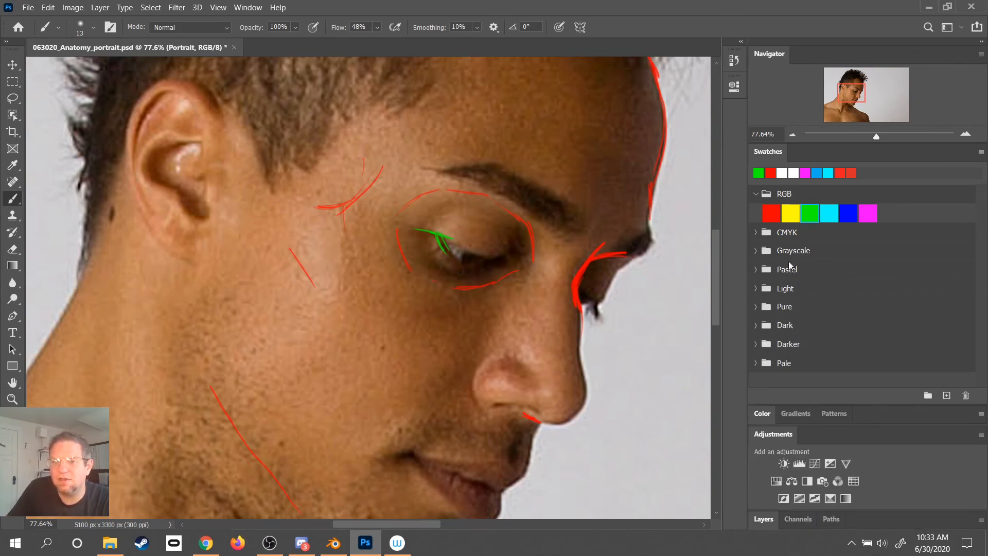
{"action": "left_click", "coordinate": [799, 464]}
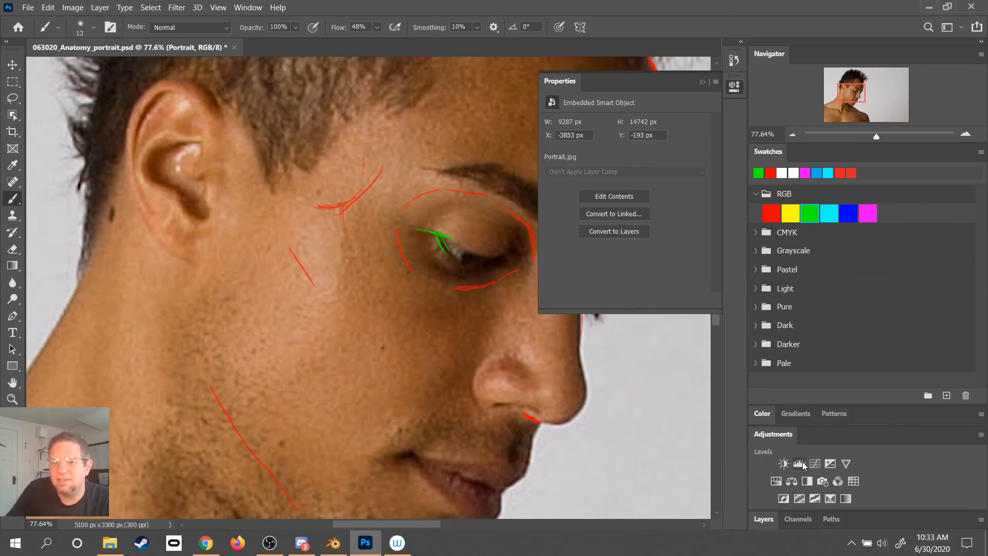
{"action": "mouse_move", "coordinate": [565, 216]}
{"action": "left_mouse_down"}
{"action": "mouse_move", "coordinate": [576, 216]}
{"action": "mouse_move", "coordinate": [551, 215]}
{"action": "left_mouse_up"}
{"action": "left_click_drag", "start_coordinate": [703, 217], "coordinate": [583, 217]}
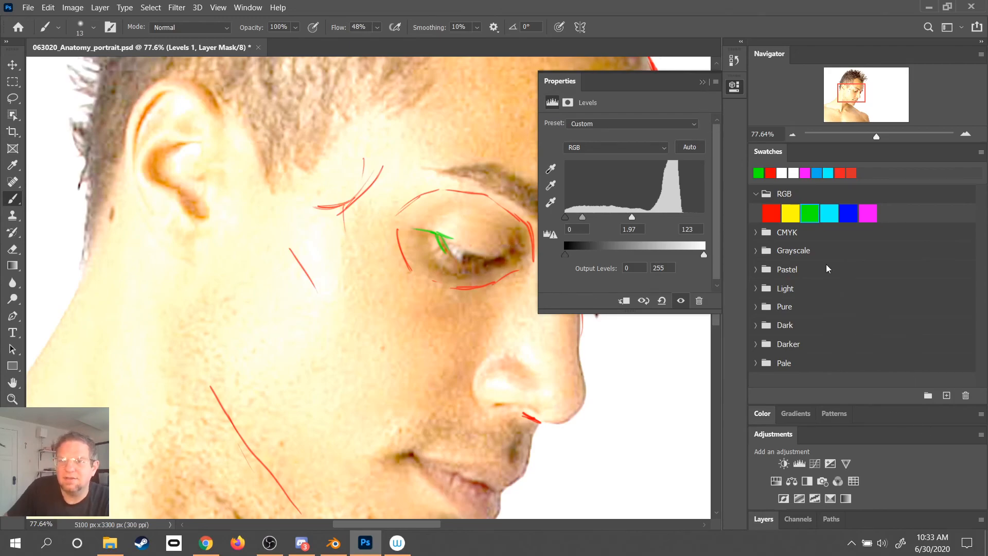
{"action": "left_click", "coordinate": [703, 82]}
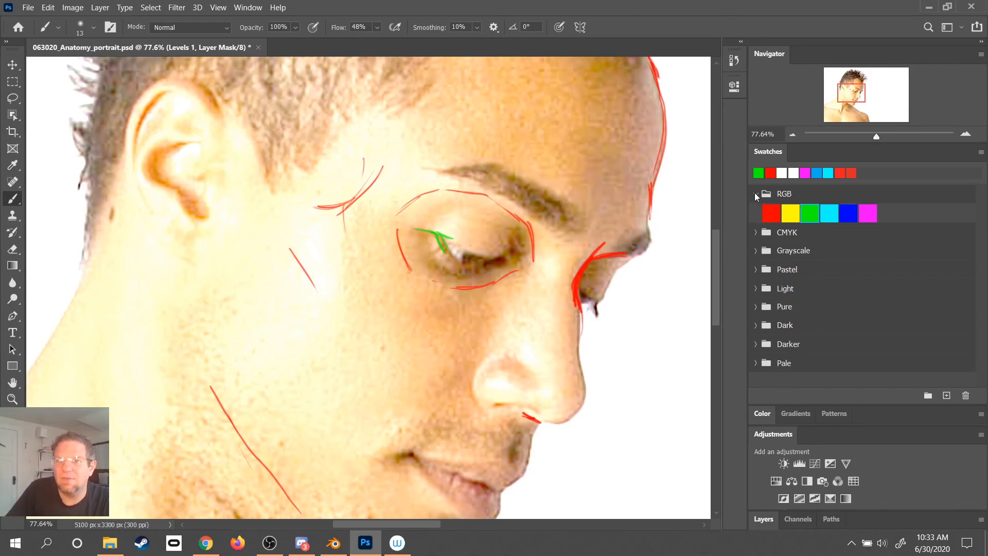
- Collapse the Navigator, Swatches and Adjustments panels, and expand Layers to show the full layer list
{"action": "double_click", "coordinate": [767, 152]}
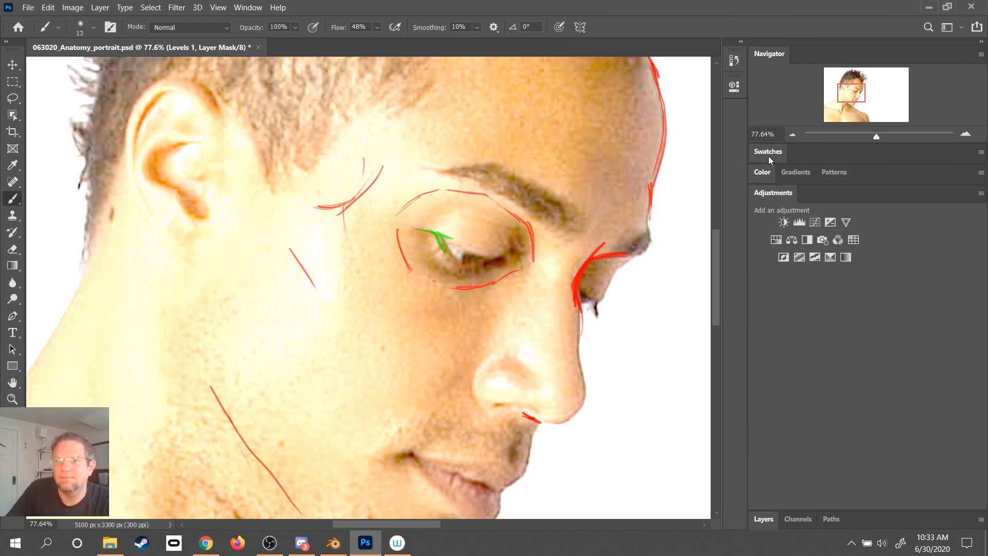
{"action": "double_click", "coordinate": [767, 153]}
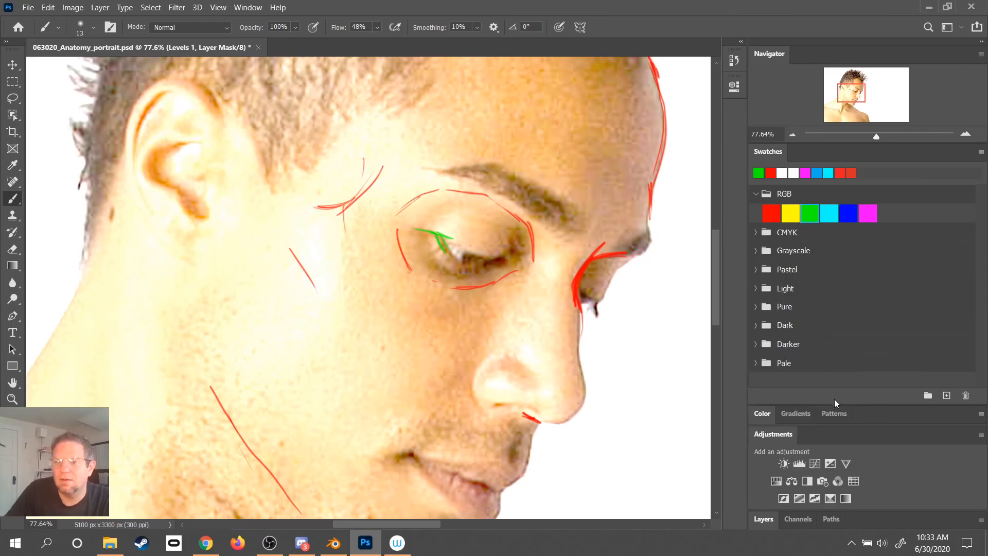
{"action": "double_click", "coordinate": [768, 153]}
{"action": "double_click", "coordinate": [767, 153]}
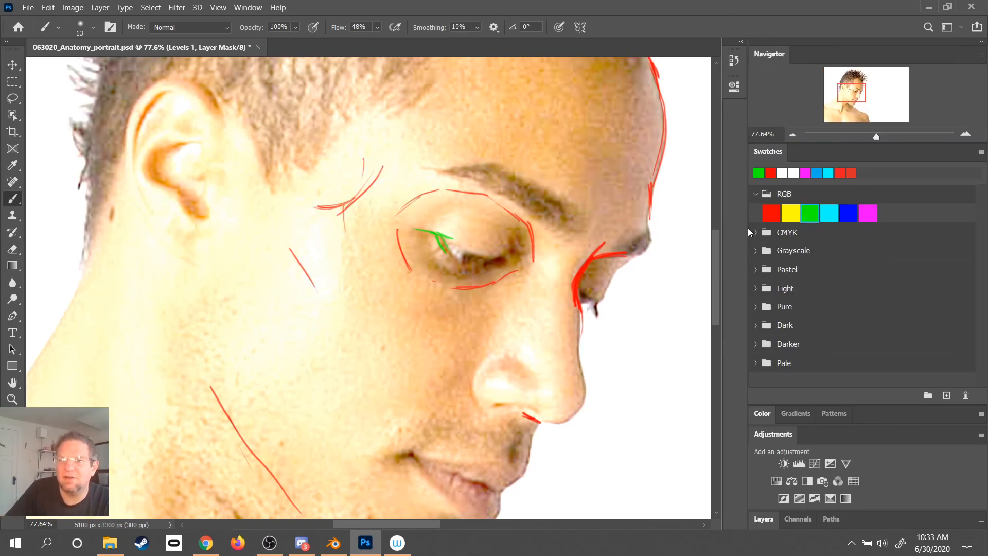
{"action": "double_click", "coordinate": [772, 54]}
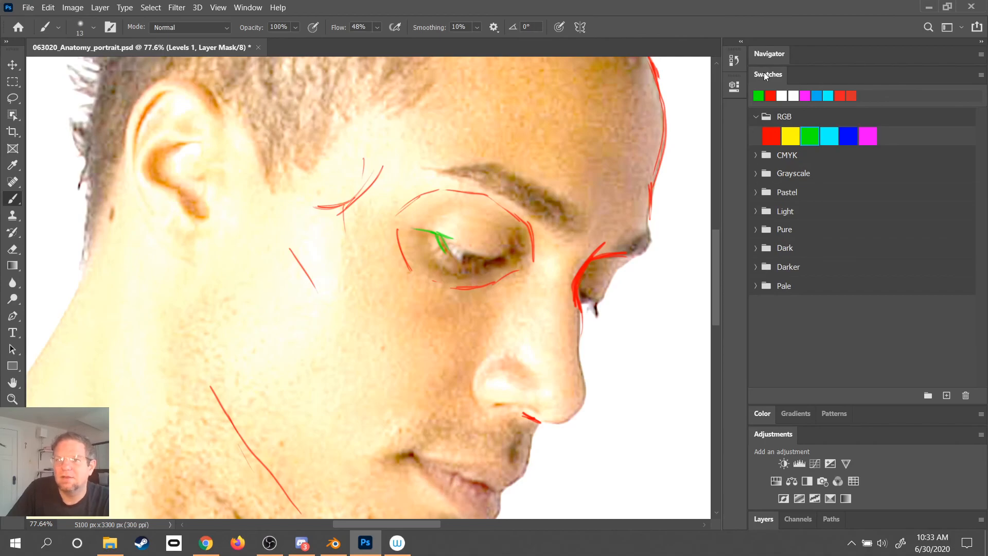
{"action": "double_click", "coordinate": [765, 75]}
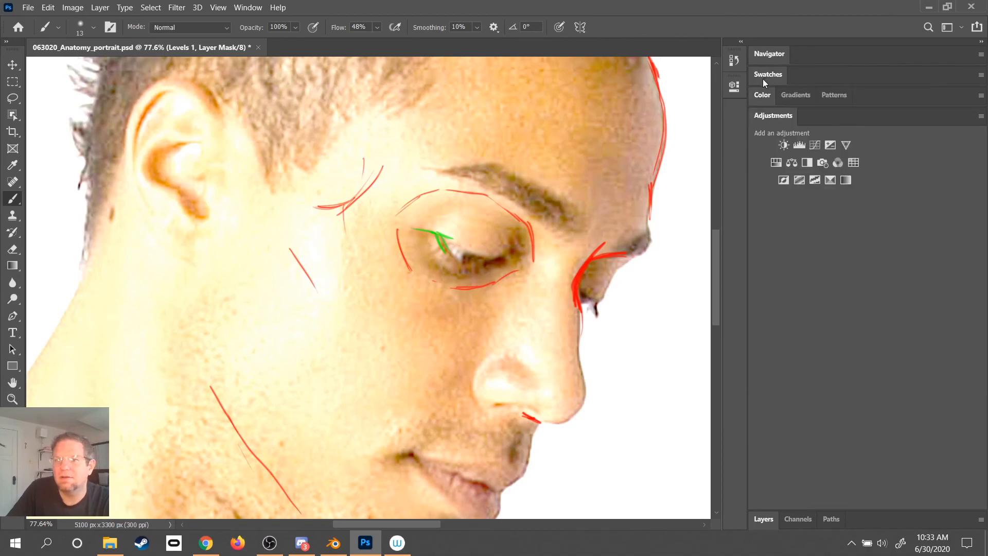
{"action": "double_click", "coordinate": [769, 117]}
{"action": "double_click", "coordinate": [771, 117]}
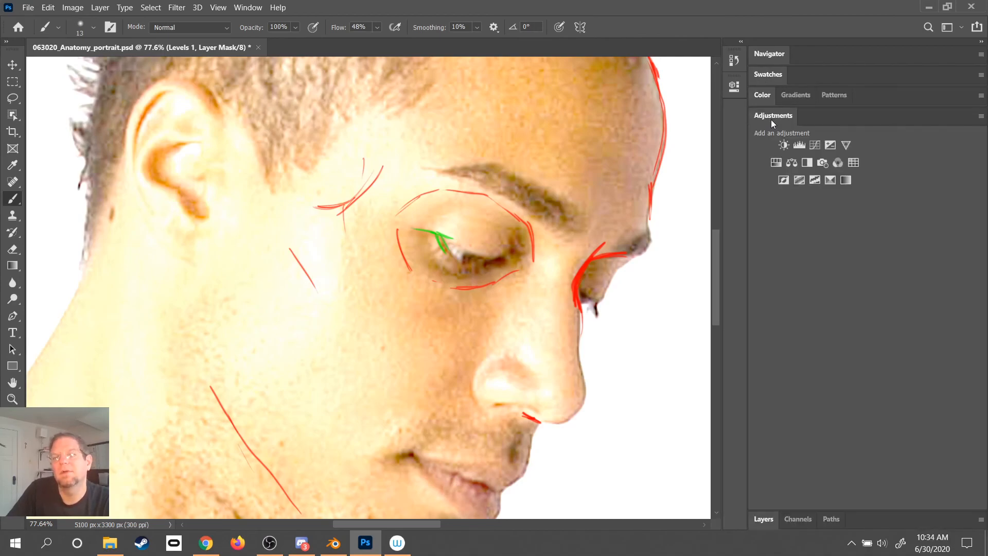
{"action": "double_click", "coordinate": [771, 119]}
{"action": "left_click", "coordinate": [762, 137]}
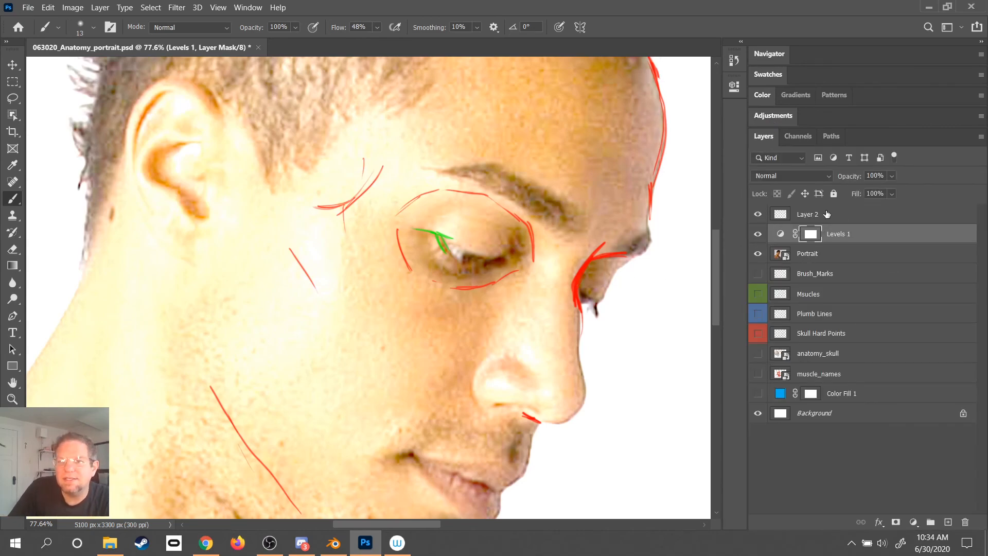
- Mark the near eye's inner corner in green on Layer 2, and hide the Levels 1 adjustment
{"action": "left_click", "coordinate": [825, 215]}
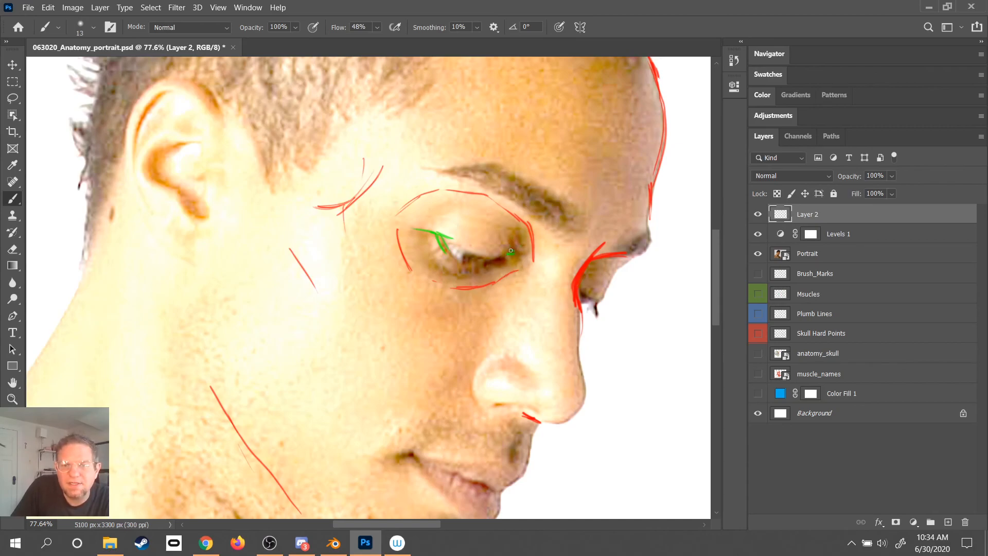
{"action": "left_click_drag", "start_coordinate": [511, 241], "coordinate": [492, 259]}
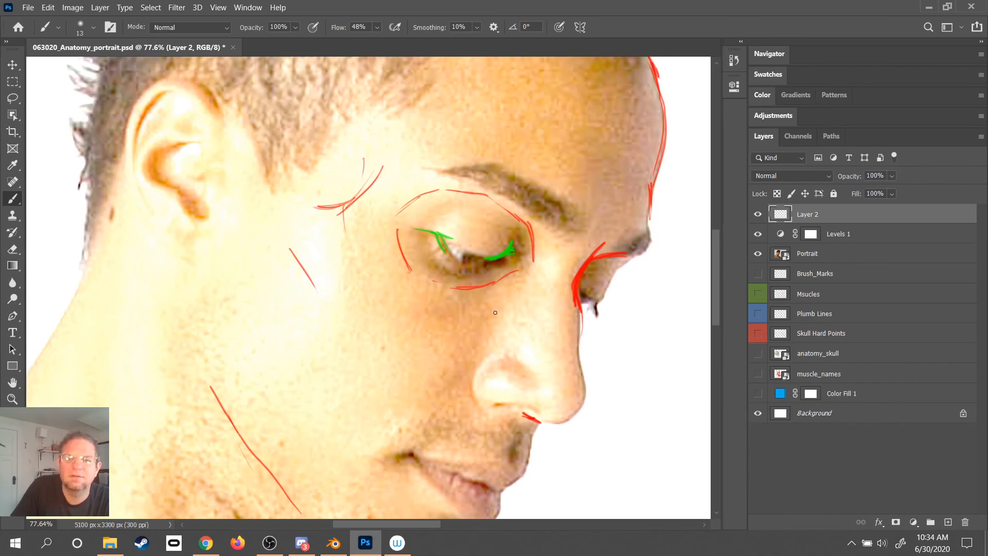
{"action": "left_click", "coordinate": [757, 234]}
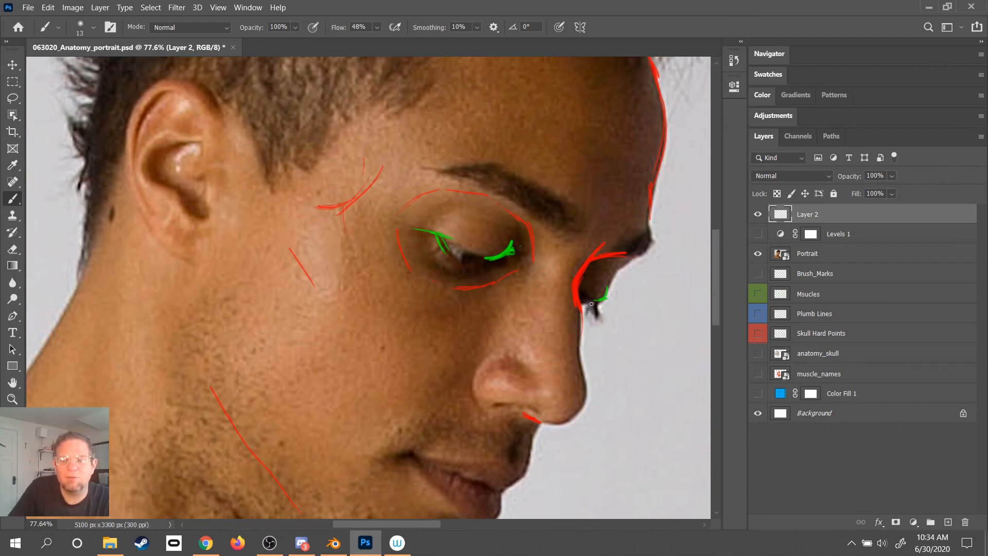
- Mark the back, top and underside of the near nostril wing with short green strokes
{"action": "mouse_move", "coordinate": [491, 395]}
{"action": "left_mouse_down"}
{"action": "mouse_move", "coordinate": [545, 331]}
{"action": "mouse_move", "coordinate": [521, 359]}
{"action": "left_mouse_up"}
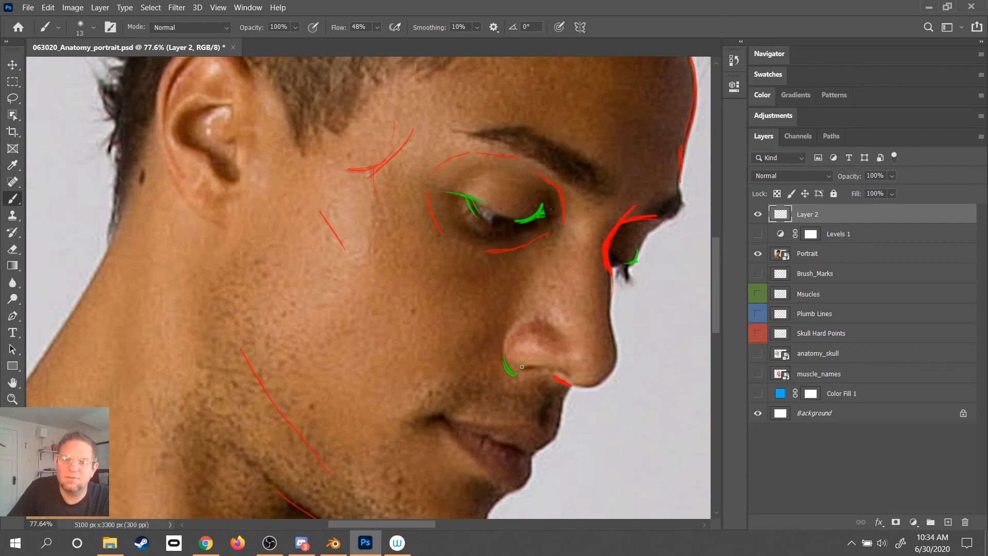
{"action": "left_click", "coordinate": [572, 372]}
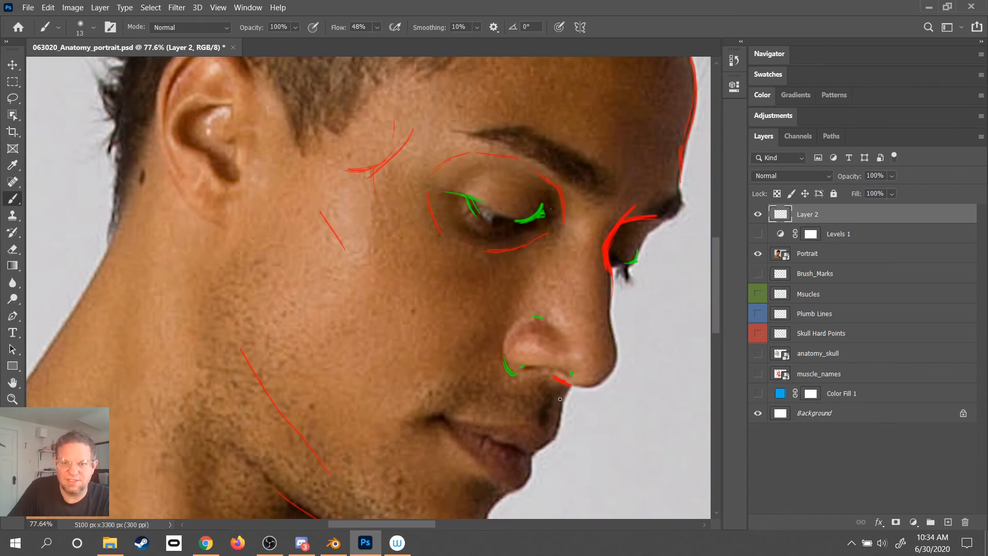
- Mark the near corner of the mouth with several short crossing green strokes
{"action": "scroll", "coordinate": [514, 335], "scroll_direction": "down", "scroll_amount": 3}
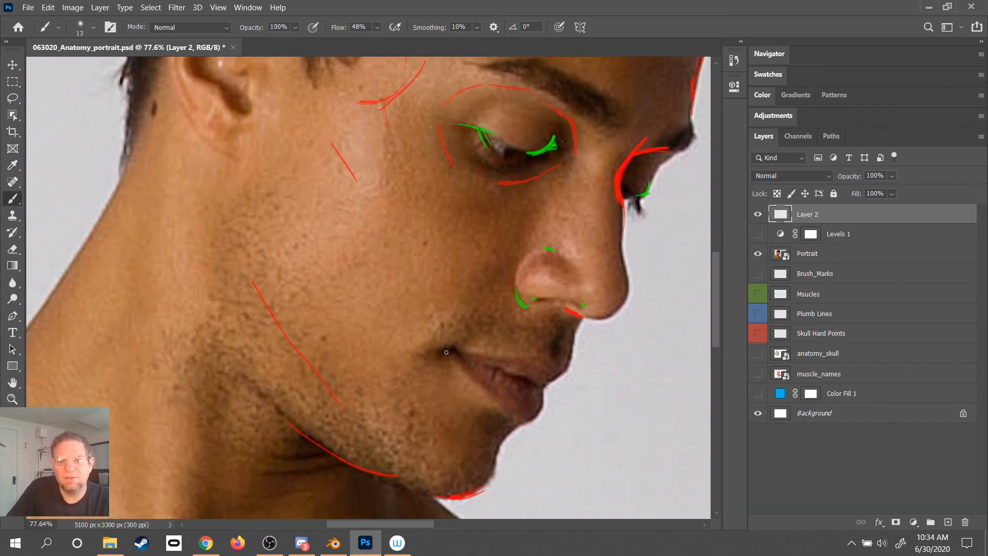
{"action": "left_click_drag", "start_coordinate": [460, 339], "coordinate": [434, 348]}
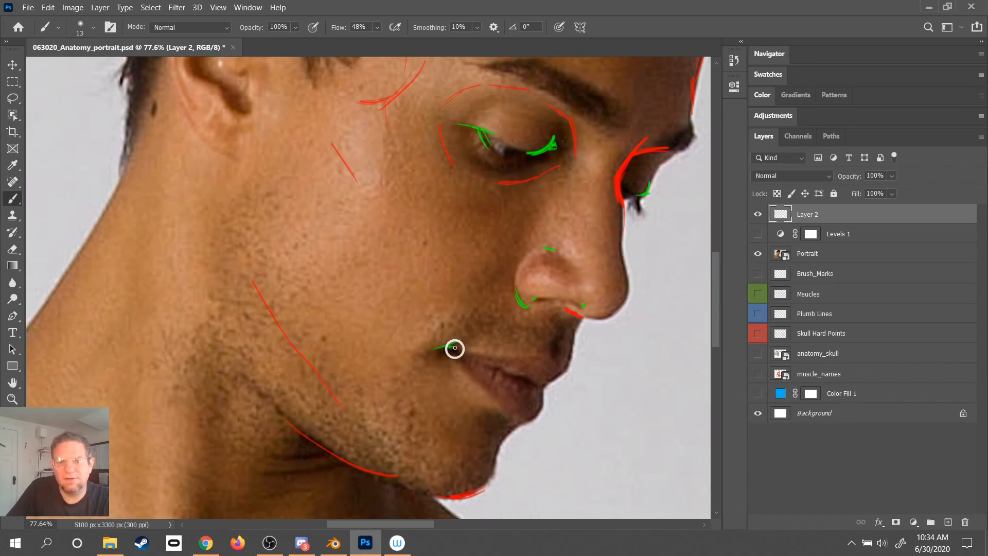
{"action": "left_click_drag", "start_coordinate": [461, 340], "coordinate": [428, 351]}
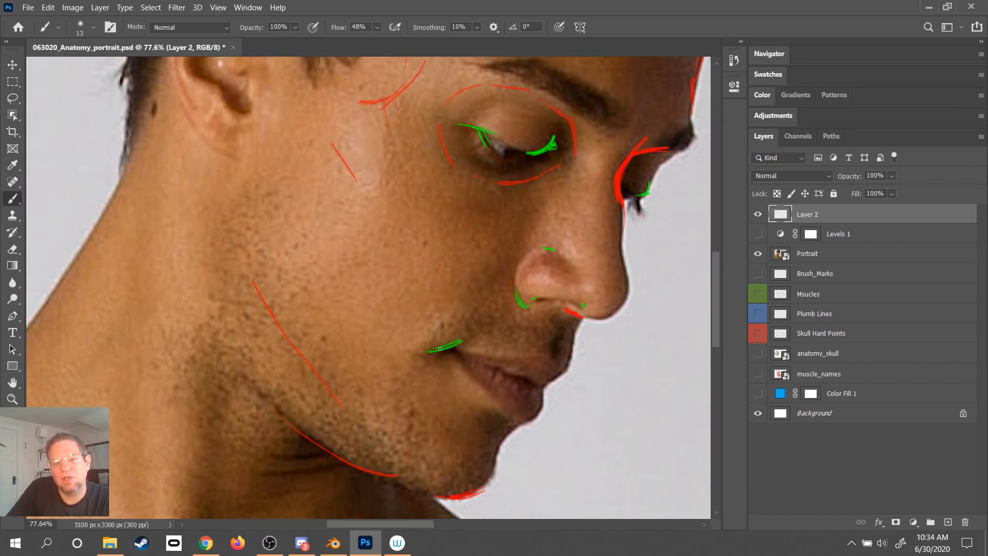
{"action": "left_click_drag", "start_coordinate": [470, 350], "coordinate": [453, 348]}
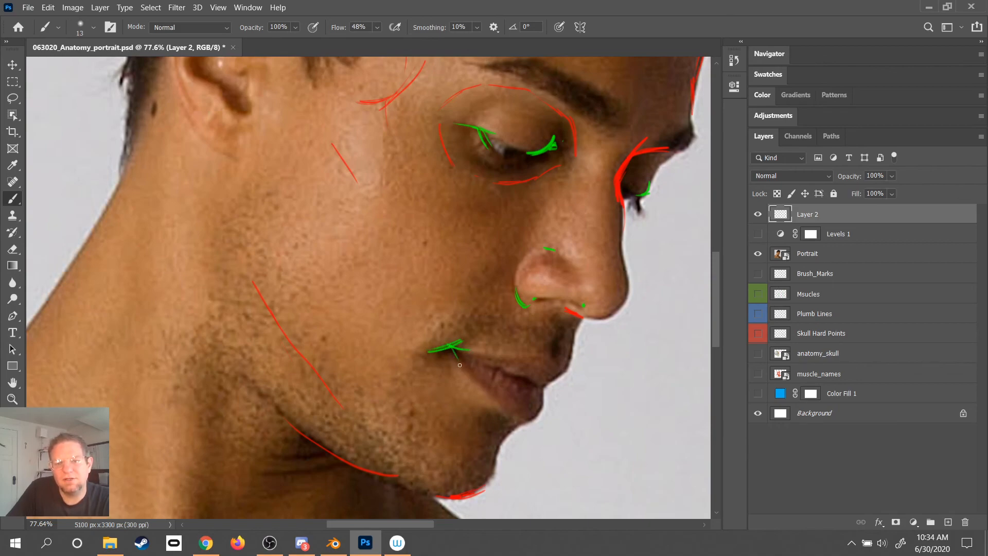
- Draw a green line along the parting of the lips, and mark the notch at the front of the ear
{"action": "mouse_move", "coordinate": [450, 345]}
{"action": "left_mouse_down"}
{"action": "mouse_move", "coordinate": [460, 369]}
{"action": "mouse_move", "coordinate": [520, 379]}
{"action": "left_mouse_up"}
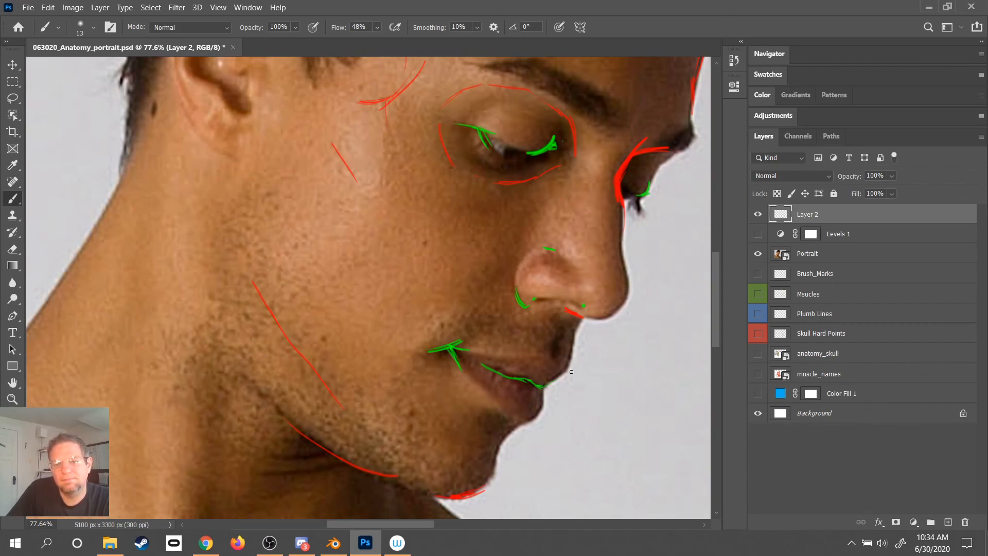
{"action": "left_click_drag", "start_coordinate": [419, 397], "coordinate": [461, 452]}
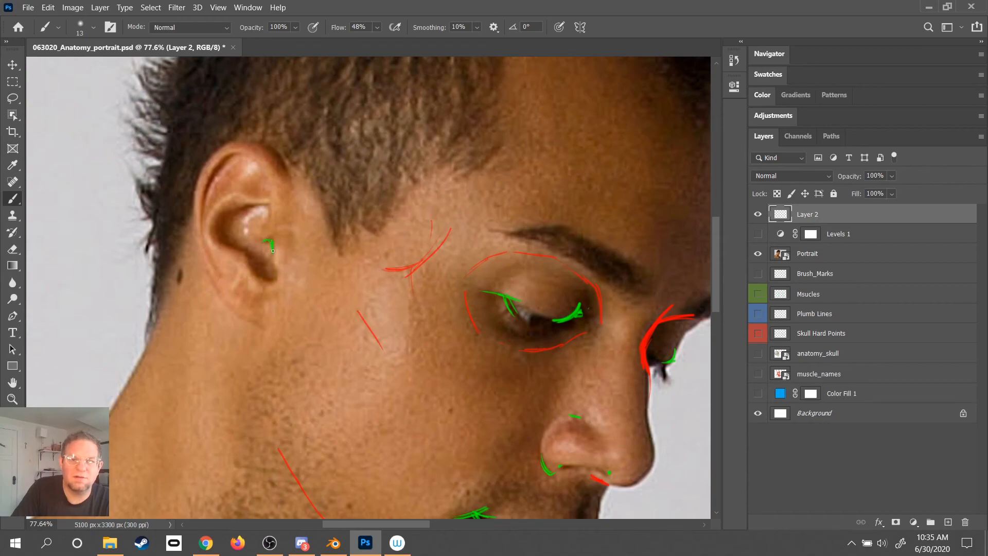
- Draw a straight horizontal blue line through the near eye's outer corner, extending past the face and back beyond the ear
{"action": "left_click_drag", "start_coordinate": [411, 304], "coordinate": [330, 299]}
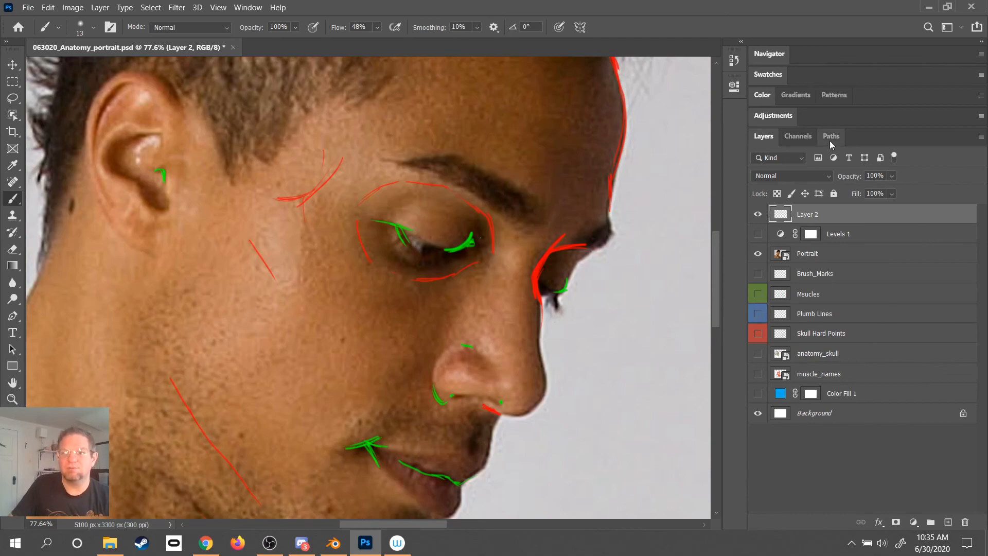
{"action": "left_click", "coordinate": [766, 76]}
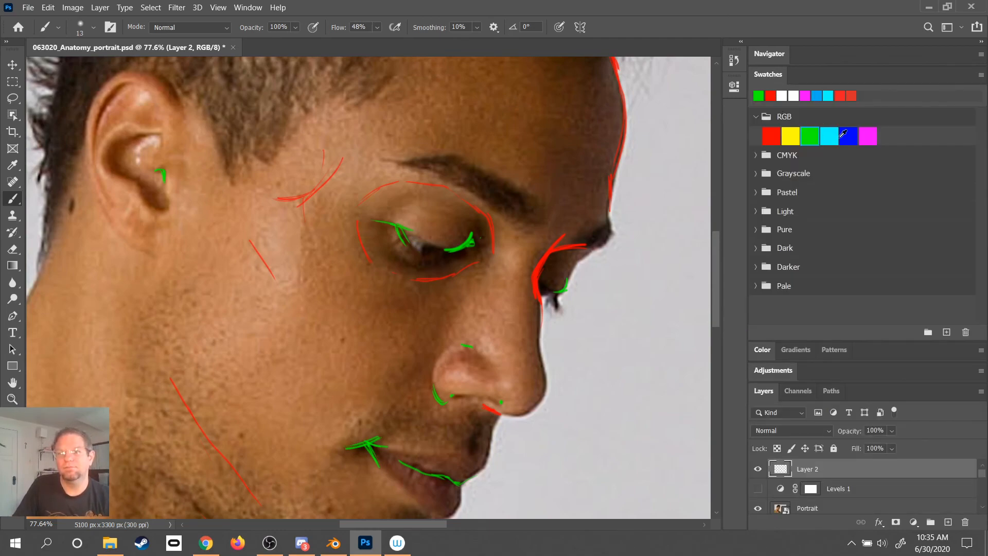
{"action": "left_click", "coordinate": [831, 134]}
{"action": "left_click", "coordinate": [847, 135]}
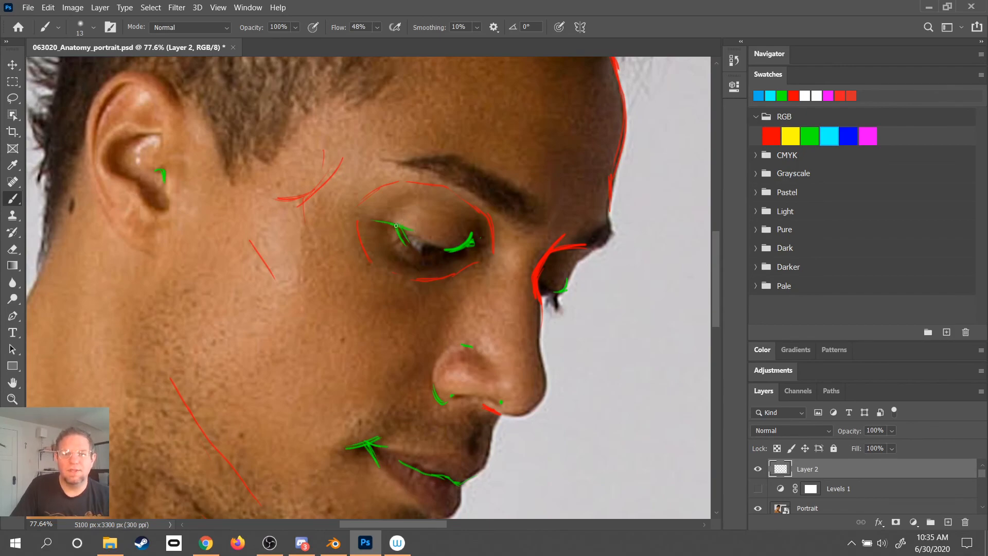
{"action": "left_click_drag", "start_coordinate": [396, 226], "coordinate": [717, 241]}
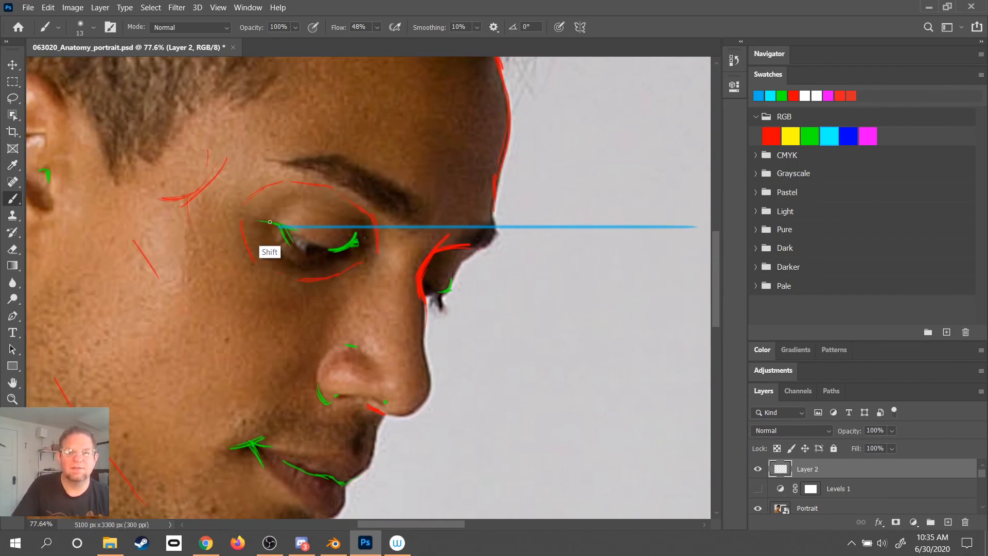
{"action": "mouse_move", "coordinate": [284, 226]}
{"action": "left_mouse_down"}
{"action": "mouse_move", "coordinate": [5, 220]}
{"action": "mouse_move", "coordinate": [26, 234]}
{"action": "left_mouse_up"}
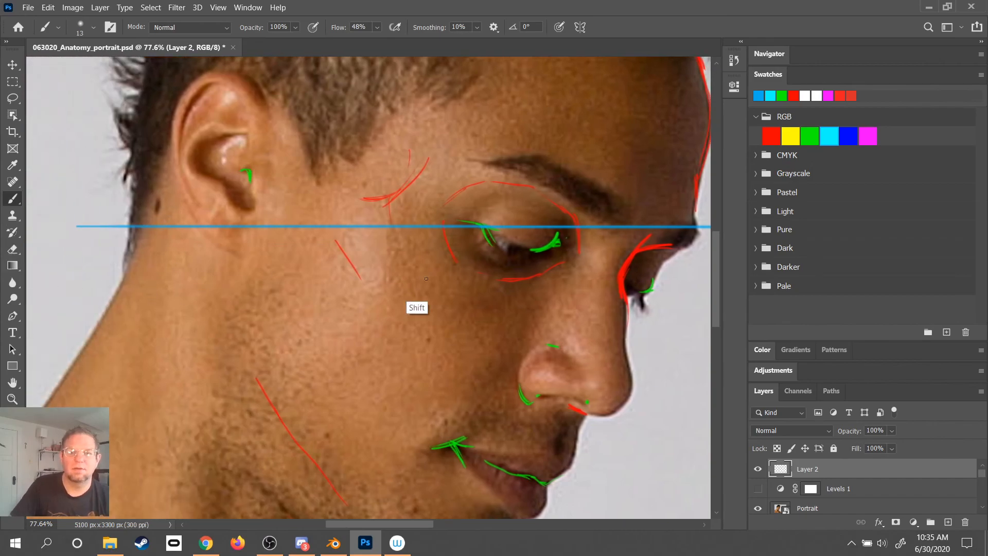
- Draw a straight vertical blue line through the near eye's outer corner, extending down past the jaw and up into the hair
{"action": "mouse_move", "coordinate": [482, 226]}
{"action": "left_mouse_down"}
{"action": "mouse_move", "coordinate": [481, 474]}
{"action": "mouse_move", "coordinate": [507, 519]}
{"action": "left_mouse_up"}
{"action": "mouse_move", "coordinate": [560, 112]}
{"action": "left_mouse_down"}
{"action": "mouse_move", "coordinate": [524, 298]}
{"action": "mouse_move", "coordinate": [500, 524]}
{"action": "left_mouse_up"}
{"action": "left_click_drag", "start_coordinate": [423, 396], "coordinate": [443, 7]}
{"action": "mouse_move", "coordinate": [448, 384]}
{"action": "left_mouse_down"}
{"action": "mouse_move", "coordinate": [504, 9]}
{"action": "mouse_move", "coordinate": [497, 6]}
{"action": "left_mouse_up"}
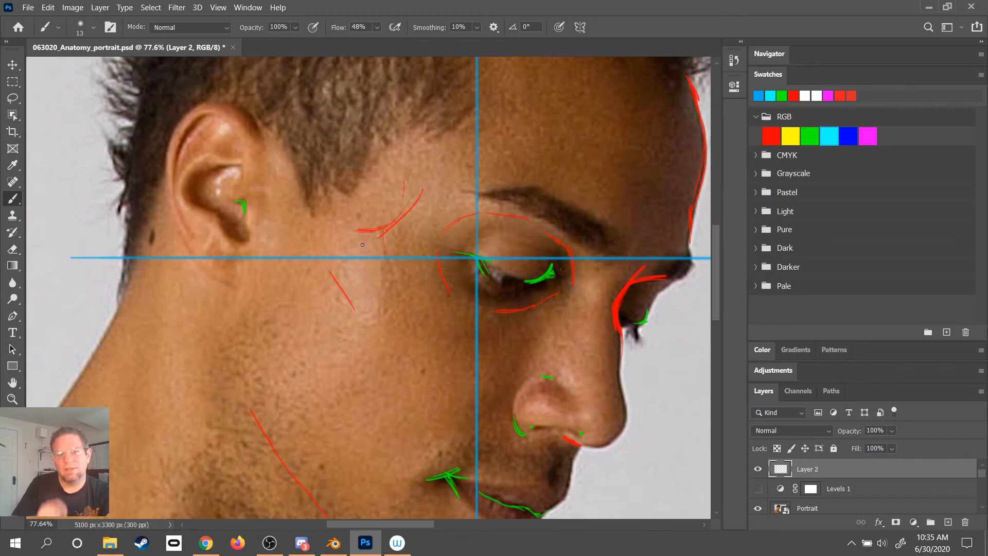
- Draw a straight vertical blue line through the near corner of the mouth, extending up past the eye and down below the chin
{"action": "left_click_drag", "start_coordinate": [363, 244], "coordinate": [288, 190]}
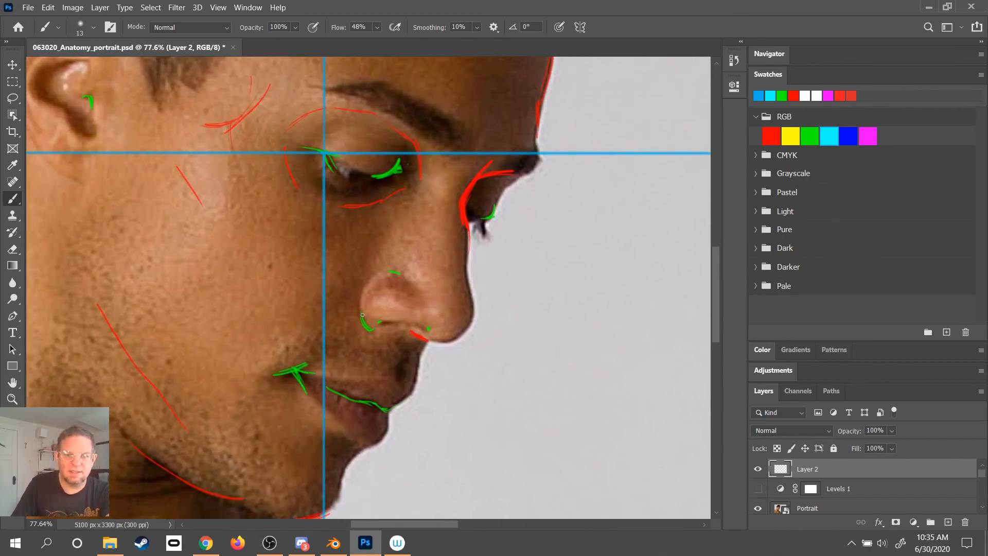
{"action": "left_click_drag", "start_coordinate": [295, 371], "coordinate": [300, 12]}
{"action": "left_click_drag", "start_coordinate": [335, 351], "coordinate": [407, 28]}
{"action": "left_click_drag", "start_coordinate": [367, 322], "coordinate": [366, 540]}
{"action": "left_click_drag", "start_coordinate": [473, 146], "coordinate": [502, 342]}
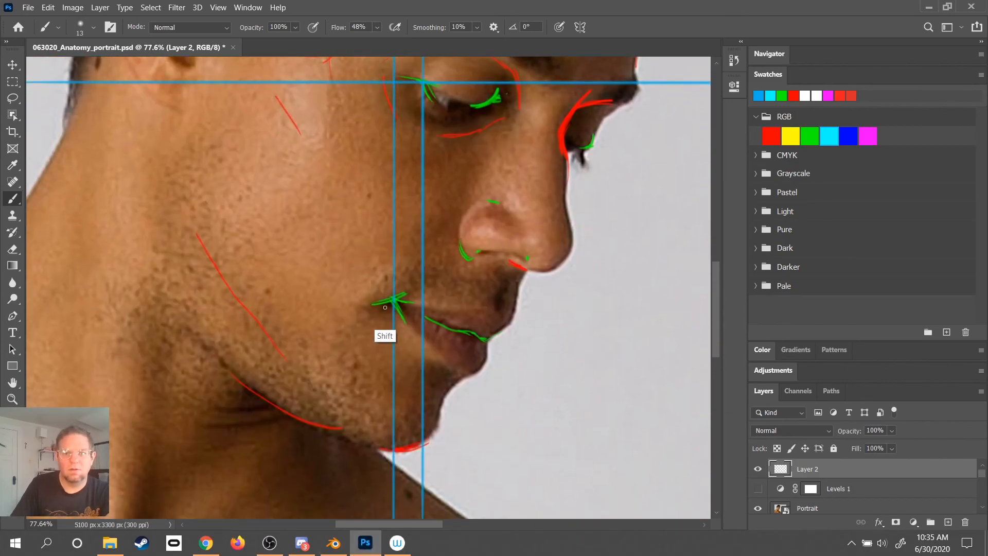
- Draw a straight horizontal blue line through the near corner of the mouth, extending past the face and back across the jaw
{"action": "left_click_drag", "start_coordinate": [374, 300], "coordinate": [720, 300]}
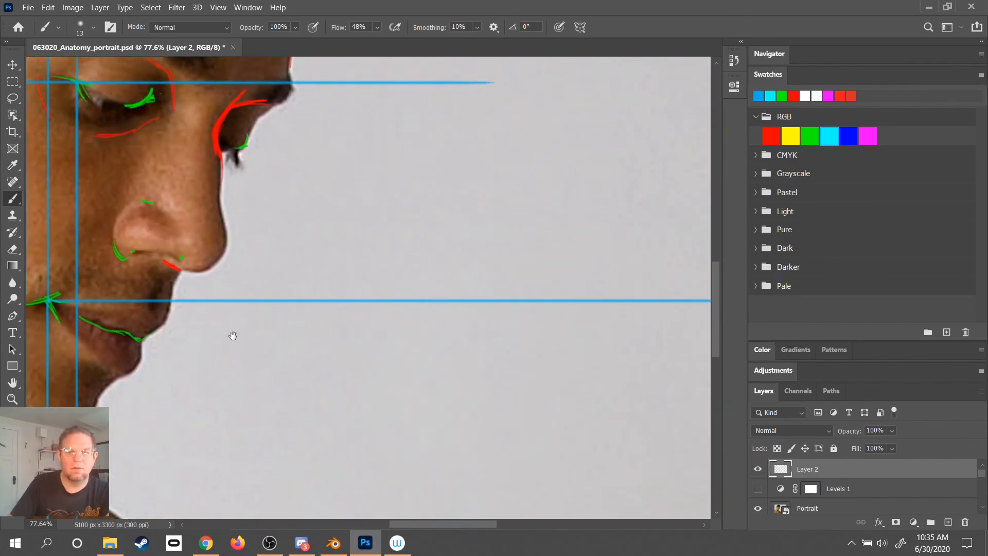
{"action": "left_click_drag", "start_coordinate": [233, 335], "coordinate": [624, 346]}
{"action": "left_click_drag", "start_coordinate": [476, 309], "coordinate": [7, 328]}
{"action": "left_click_drag", "start_coordinate": [603, 283], "coordinate": [351, 310]}
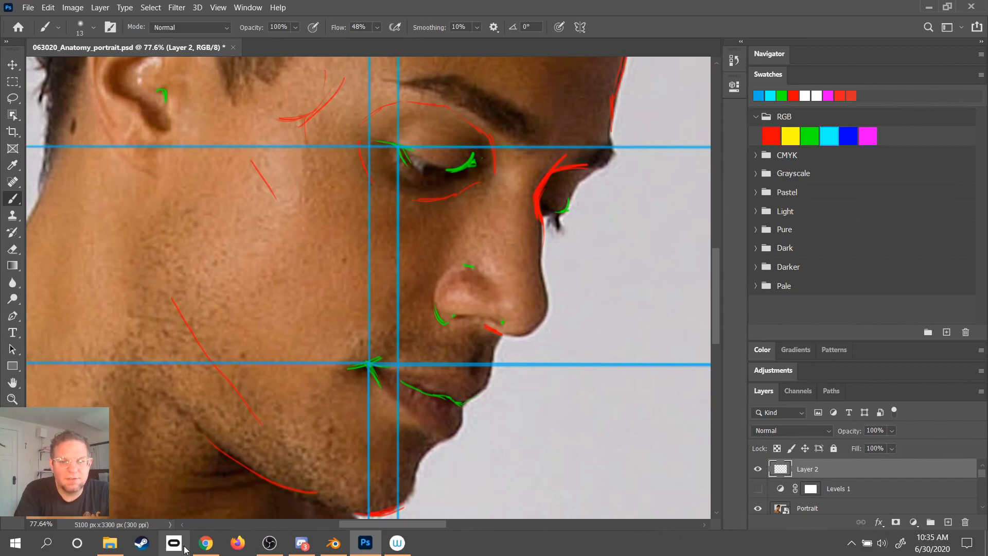
{"action": "left_click", "coordinate": [269, 544]}
{"action": "left_click", "coordinate": [269, 544]}
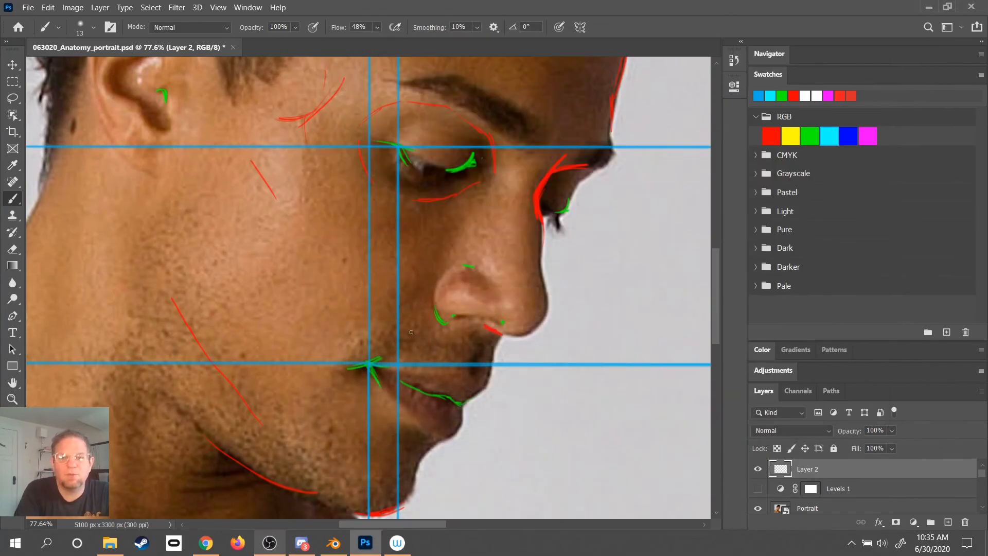
- Draw a straight horizontal blue line along the base of the near nostril wing, extending beyond the face on both sides
{"action": "mouse_move", "coordinate": [554, 250]}
{"action": "left_mouse_down"}
{"action": "mouse_move", "coordinate": [525, 341]}
{"action": "mouse_move", "coordinate": [528, 302]}
{"action": "left_mouse_up"}
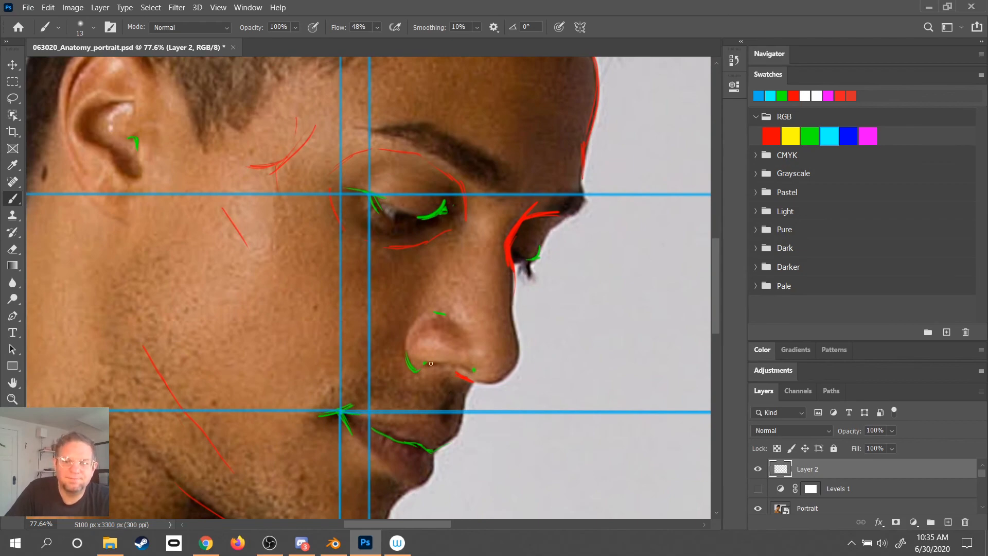
{"action": "left_click_drag", "start_coordinate": [414, 369], "coordinate": [787, 370]}
{"action": "mouse_move", "coordinate": [355, 269]}
{"action": "left_mouse_down"}
{"action": "mouse_move", "coordinate": [614, 280]}
{"action": "mouse_move", "coordinate": [602, 276]}
{"action": "left_mouse_up"}
{"action": "left_click_drag", "start_coordinate": [419, 375], "coordinate": [21, 378]}
{"action": "left_click_drag", "start_coordinate": [630, 300], "coordinate": [503, 303]}
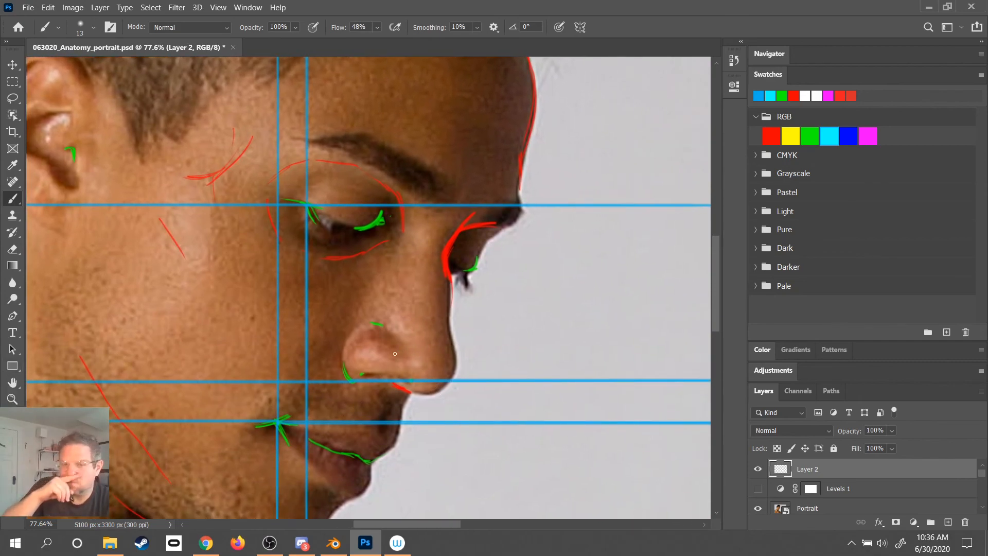
- Draw a straight vertical blue line through the near eye's inner corner, extending up the forehead and down past the mouth
{"action": "mouse_move", "coordinate": [394, 353]}
{"action": "left_mouse_down"}
{"action": "mouse_move", "coordinate": [390, 390]}
{"action": "mouse_move", "coordinate": [395, 205]}
{"action": "mouse_move", "coordinate": [354, 473]}
{"action": "mouse_move", "coordinate": [327, 499]}
{"action": "left_mouse_up"}
{"action": "left_click_drag", "start_coordinate": [317, 350], "coordinate": [317, 135]}
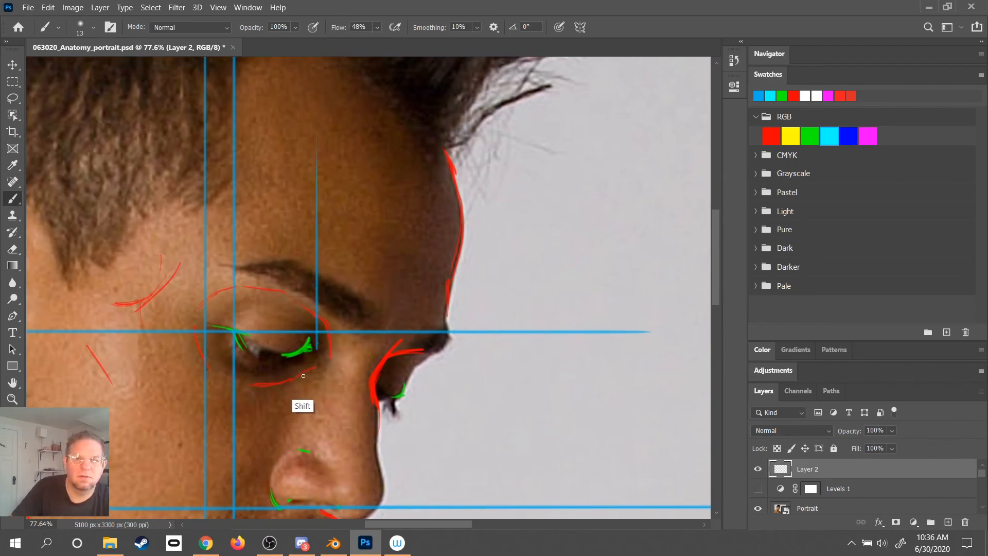
{"action": "left_click_drag", "start_coordinate": [317, 362], "coordinate": [312, 519]}
{"action": "left_click_drag", "start_coordinate": [362, 238], "coordinate": [571, 554]}
{"action": "left_click_drag", "start_coordinate": [417, 323], "coordinate": [346, 423]}
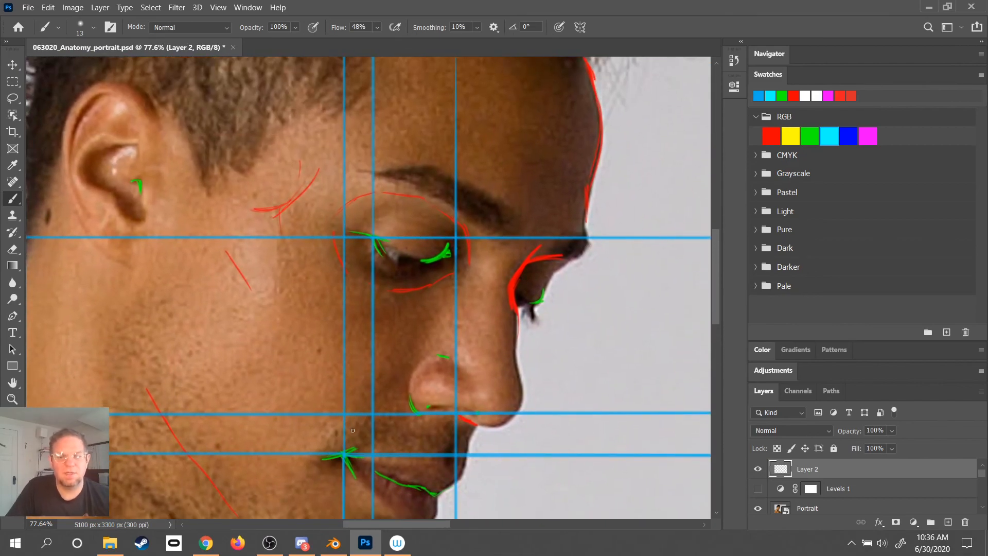
- Zoom out and view the head in full-screen mode to examine how the features align along the blue guide lines
{"action": "key", "text": "z"}
{"action": "left_click_drag", "start_coordinate": [476, 287], "coordinate": [439, 291]}
{"action": "left_click_drag", "start_coordinate": [508, 278], "coordinate": [403, 291]}
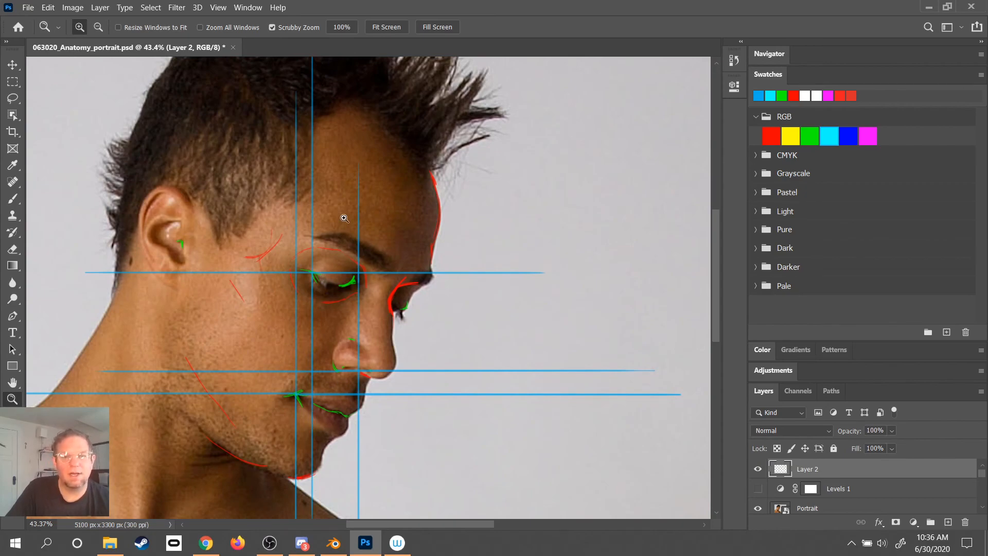
{"action": "left_click_drag", "start_coordinate": [592, 243], "coordinate": [518, 271]}
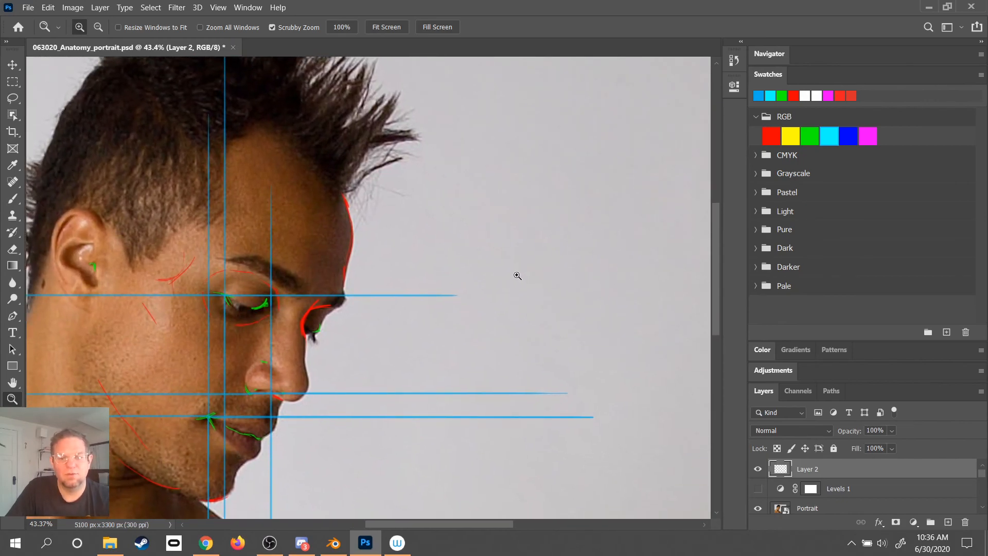
{"action": "key", "text": "f"}
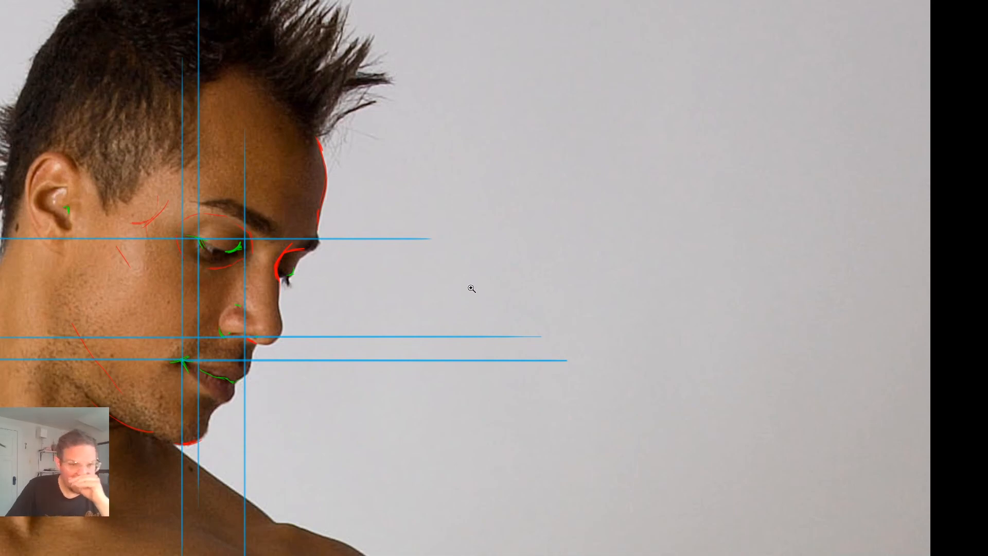
{"action": "left_click_drag", "start_coordinate": [535, 242], "coordinate": [485, 229]}
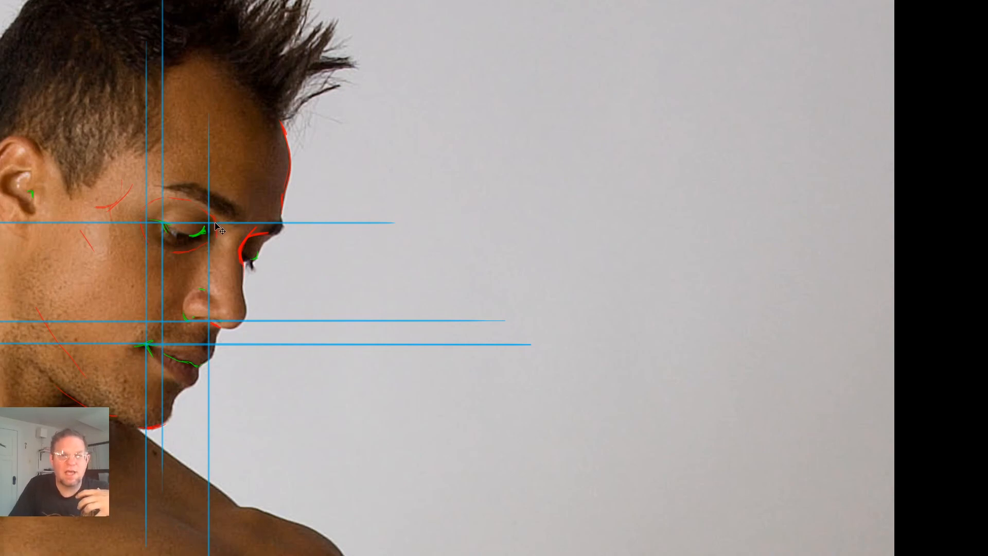
{"action": "key", "text": "shift"}
{"action": "key", "text": "shift"}
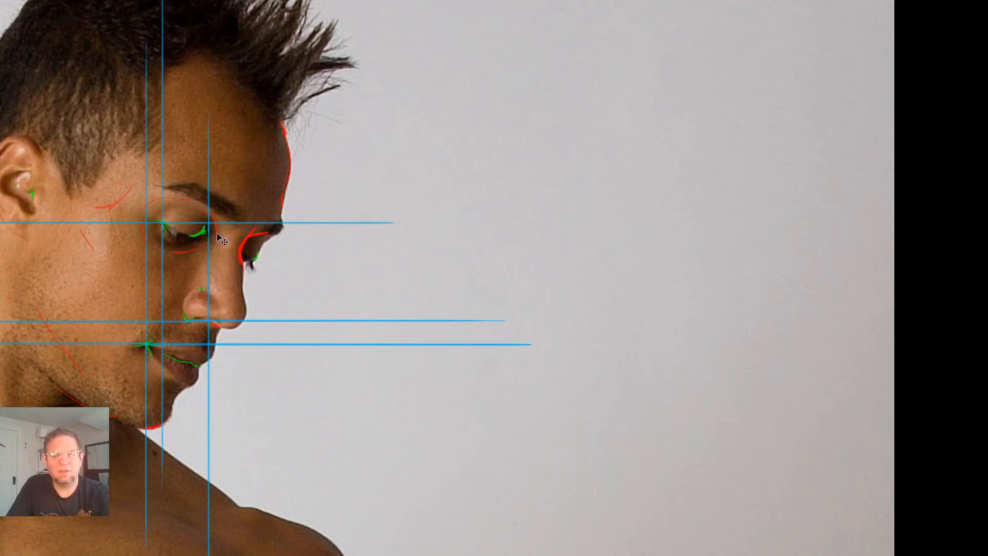
- Rename the annotated Layer 2 as Copy and add a new empty layer above it
{"action": "key", "text": "shift+Tab"}
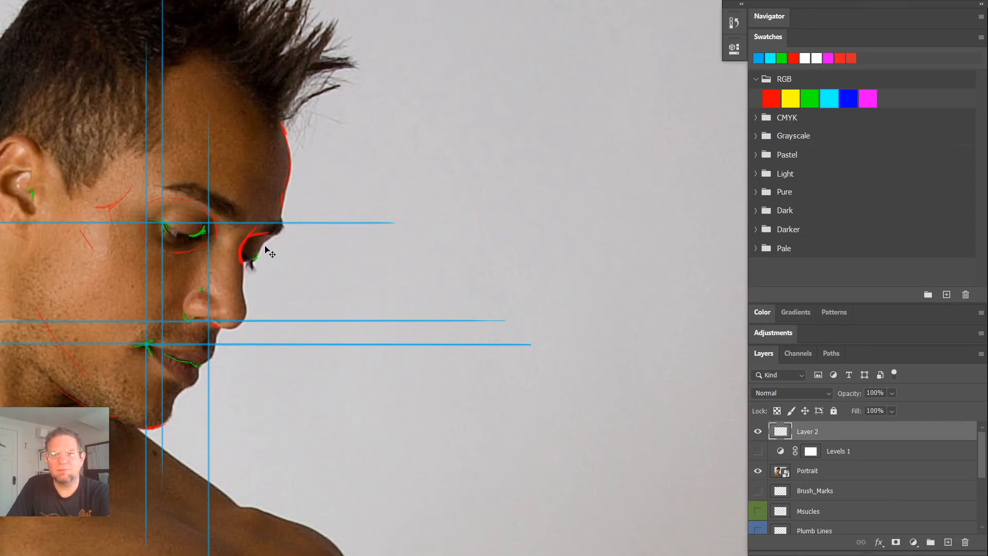
{"action": "double_click", "coordinate": [804, 433]}
{"action": "type", "text": "Blue"}
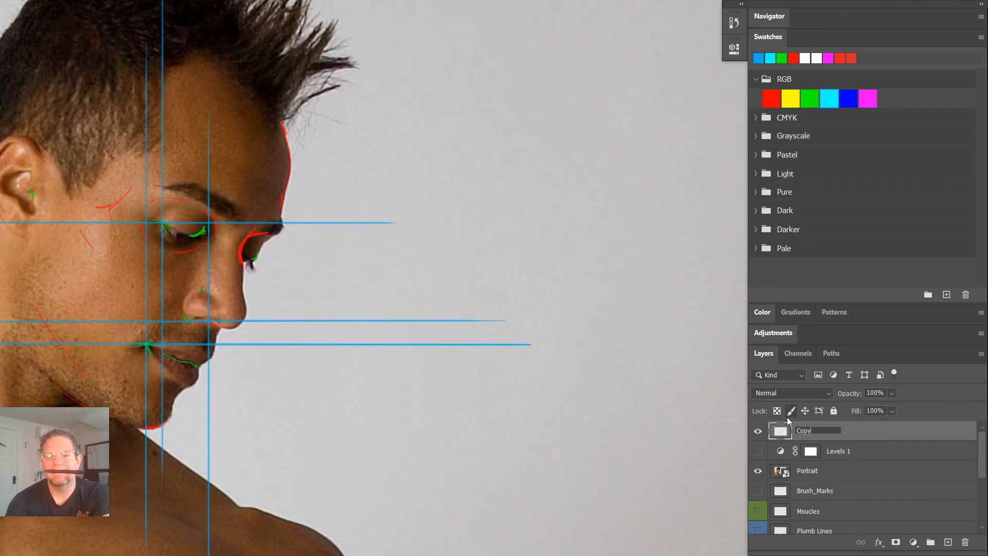
{"action": "key", "text": "Return"}
{"action": "left_click", "coordinate": [947, 542]}
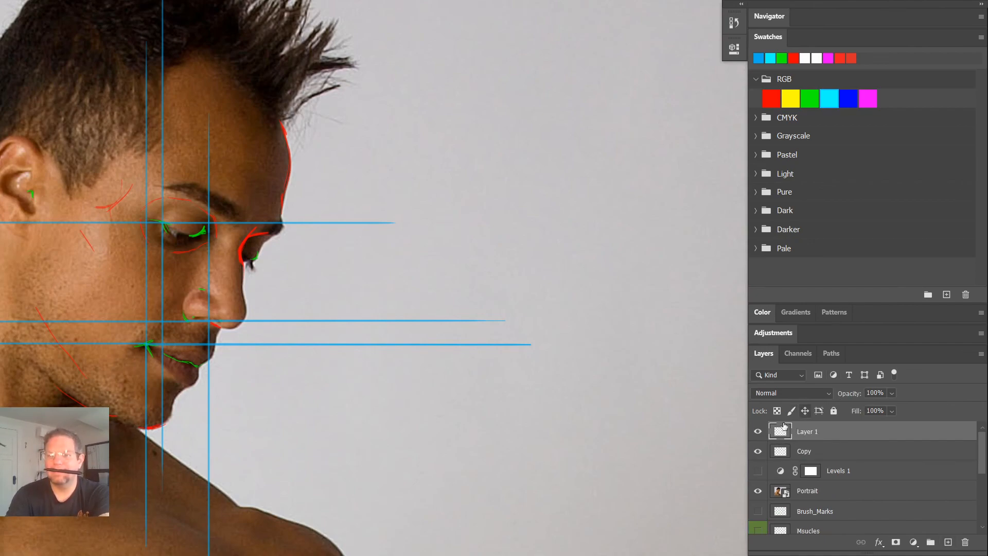
{"action": "left_click", "coordinate": [819, 414]}
{"action": "left_click", "coordinate": [817, 415]}
{"action": "left_click", "coordinate": [816, 416]}
{"action": "left_click", "coordinate": [816, 415]}
{"action": "left_click", "coordinate": [816, 415]}
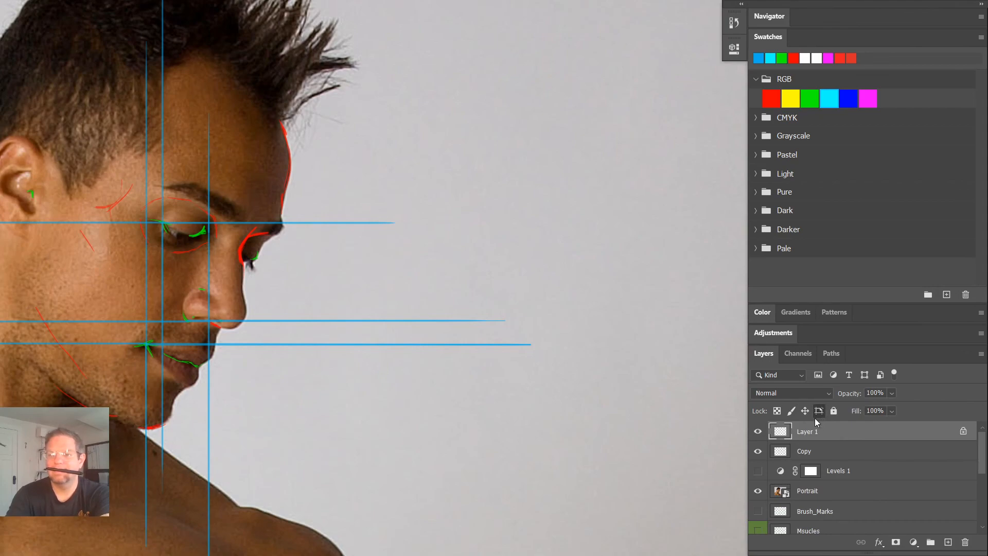
{"action": "left_click", "coordinate": [819, 415]}
- Rename the new empty layer as Observation
{"action": "double_click", "coordinate": [804, 431]}
{"action": "type", "text": "Observation"}
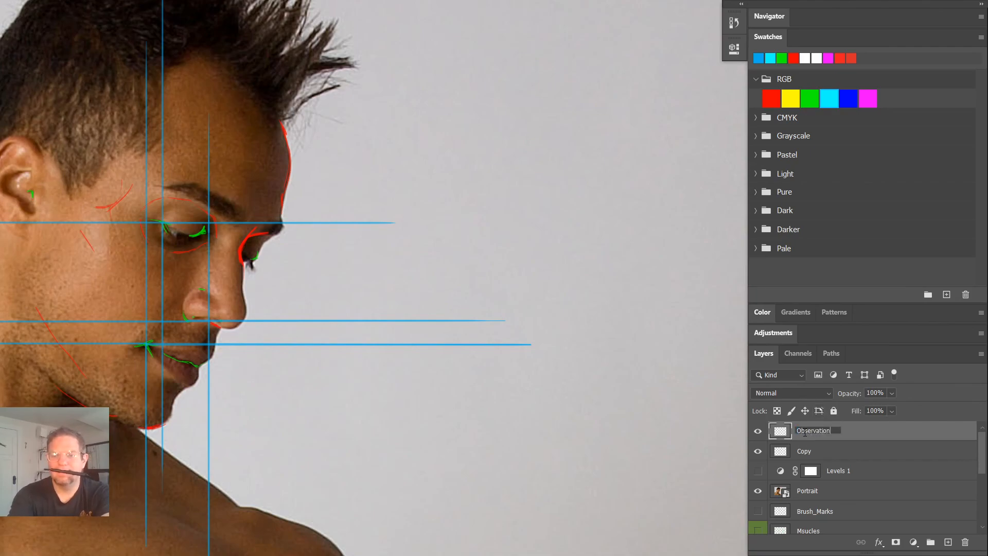
{"action": "key", "text": "Return"}
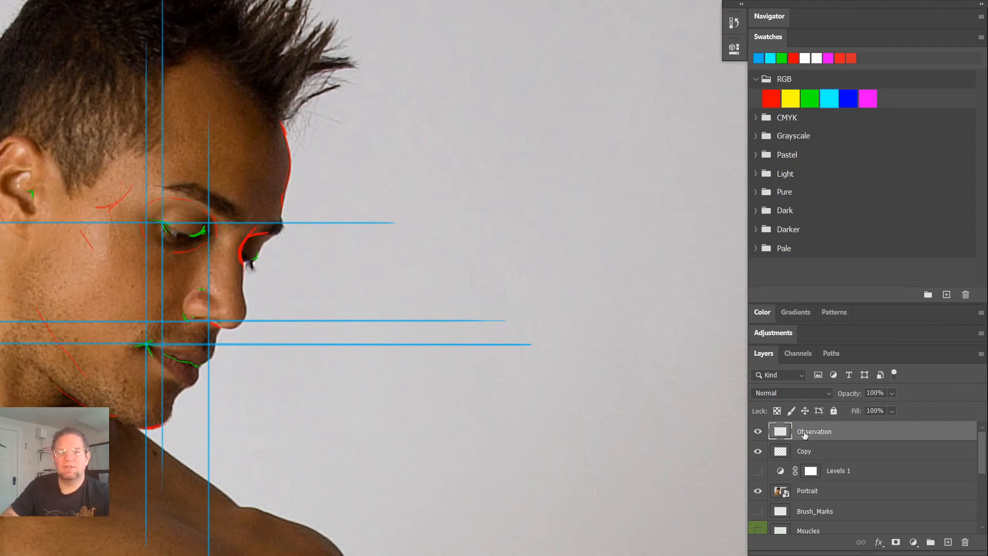
- Hide the Copy layer's markings and choose pure green as the drawing colour, with the portrait shown full screen without panels
{"action": "left_click_drag", "start_coordinate": [560, 296], "coordinate": [481, 278]}
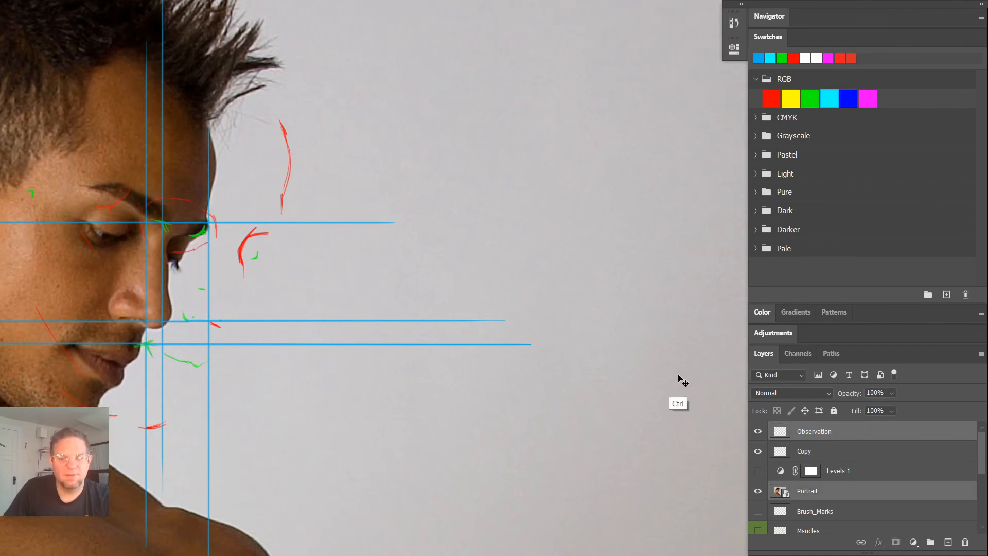
{"action": "key", "text": "ctrl+z"}
{"action": "left_click", "coordinate": [757, 451]}
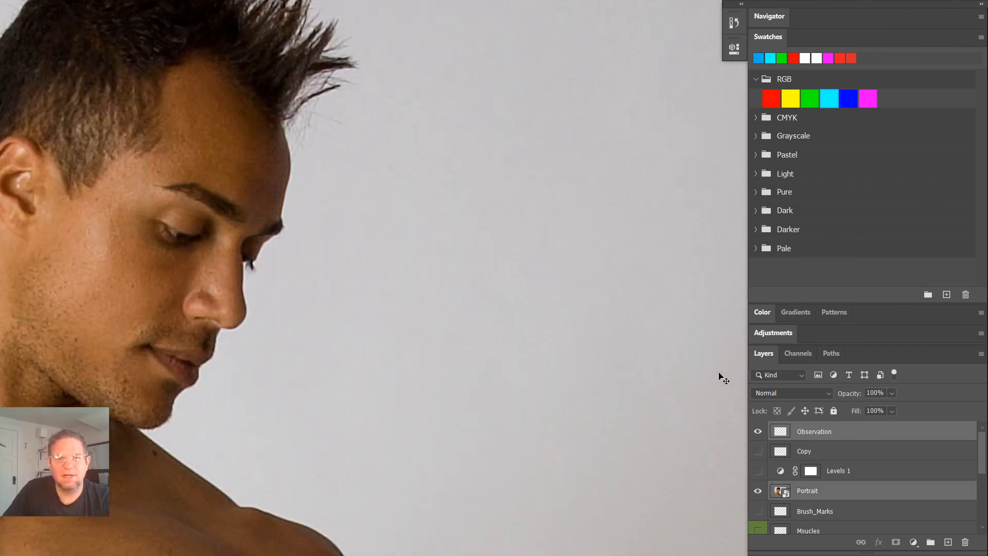
{"action": "left_click_drag", "start_coordinate": [618, 254], "coordinate": [511, 273]}
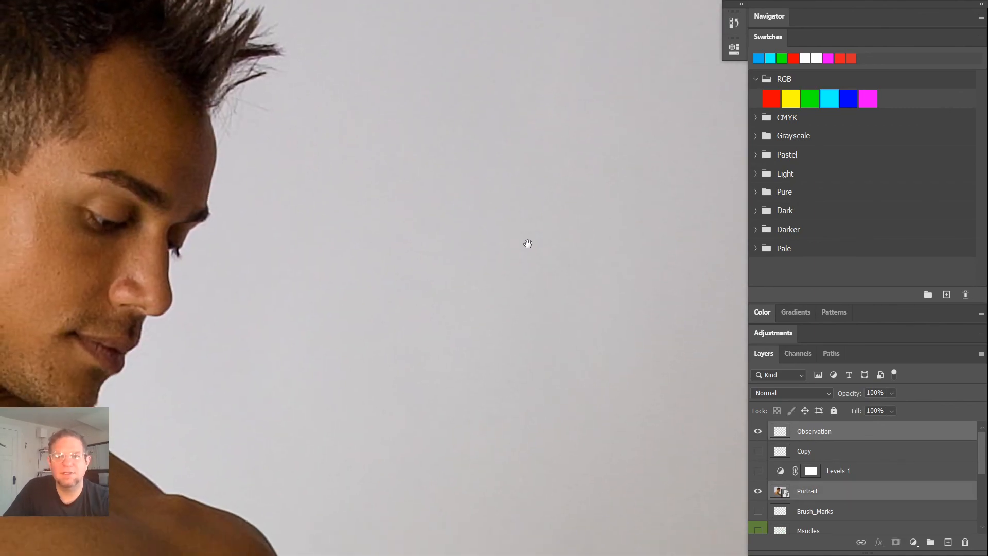
{"action": "left_click", "coordinate": [808, 98]}
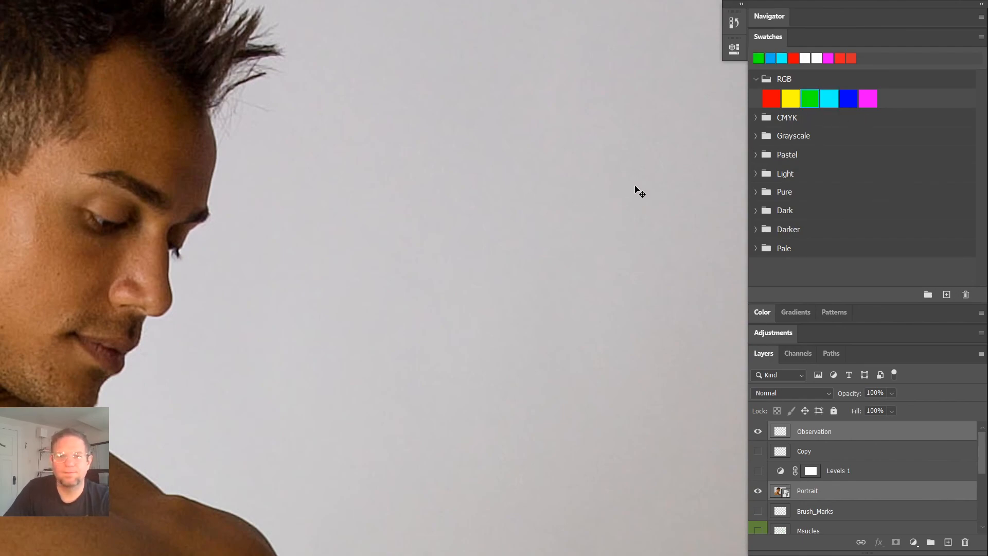
{"action": "key", "text": "Tab"}
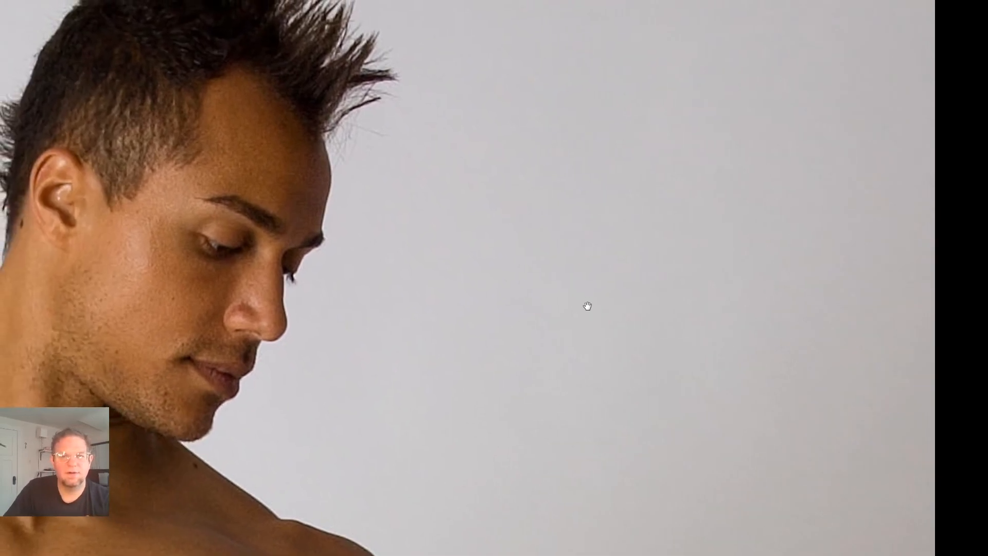
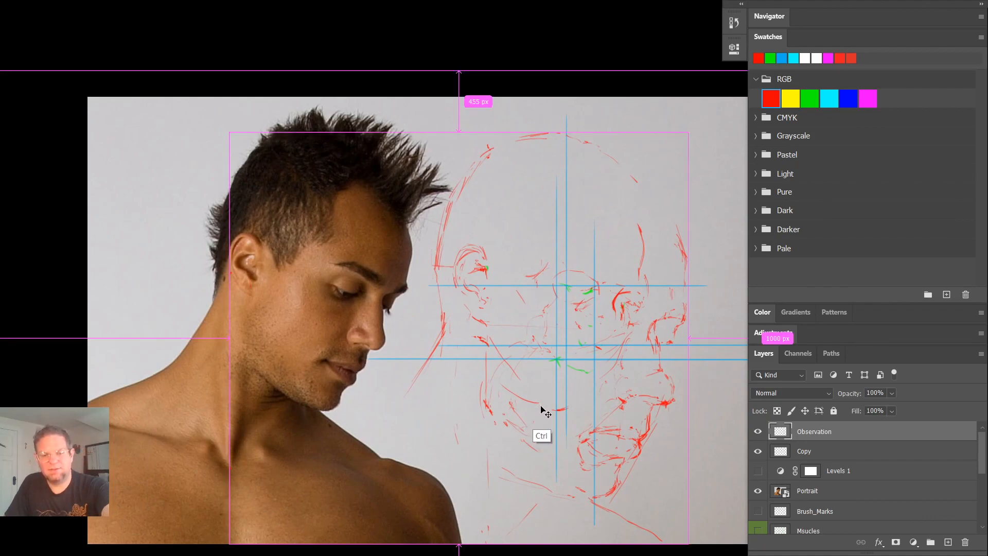
- Scale down the Observation layer's red head sketch and move it over the Copy layer's facial landmarks and blue guides
{"action": "key", "text": "ctrl+t"}
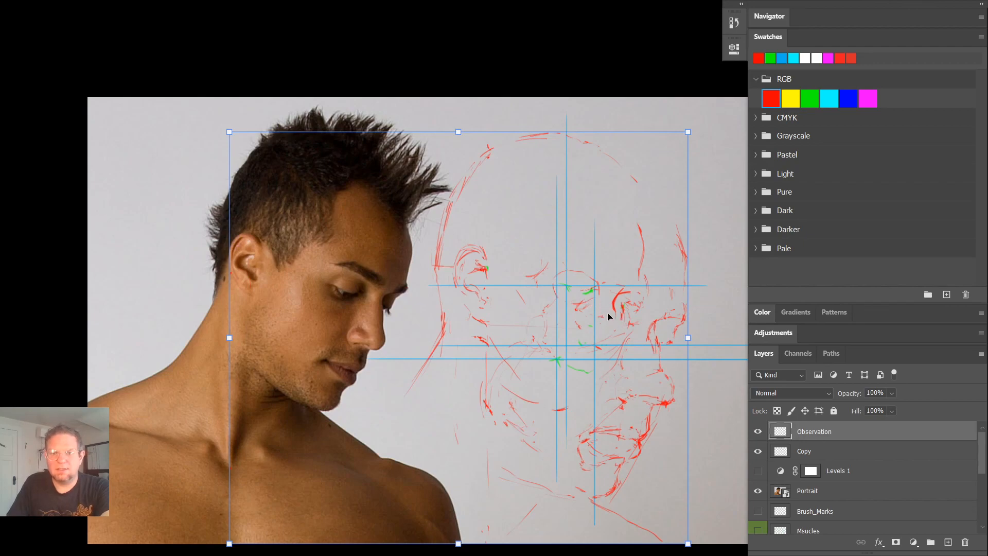
{"action": "key", "text": "alt"}
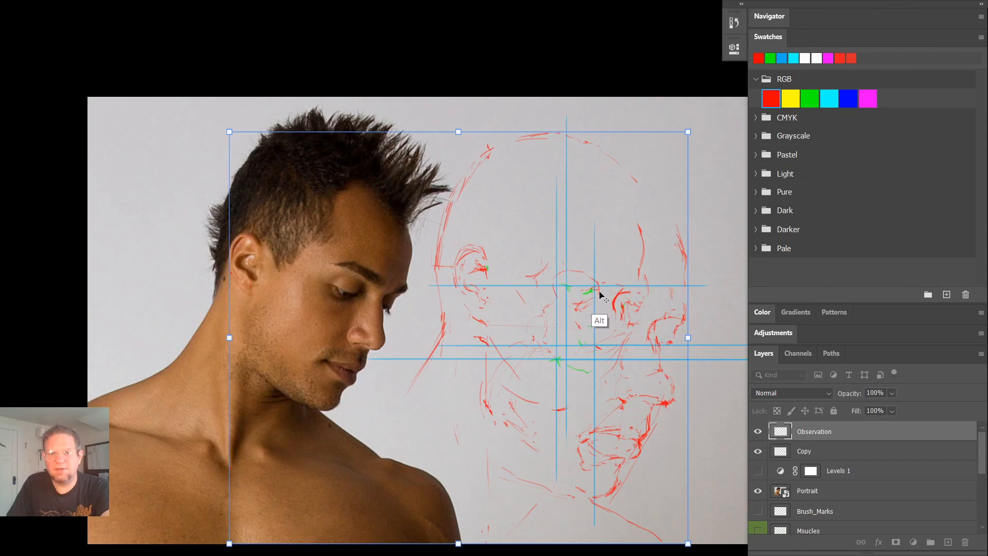
{"action": "left_click_drag", "start_coordinate": [688, 137], "coordinate": [571, 252]}
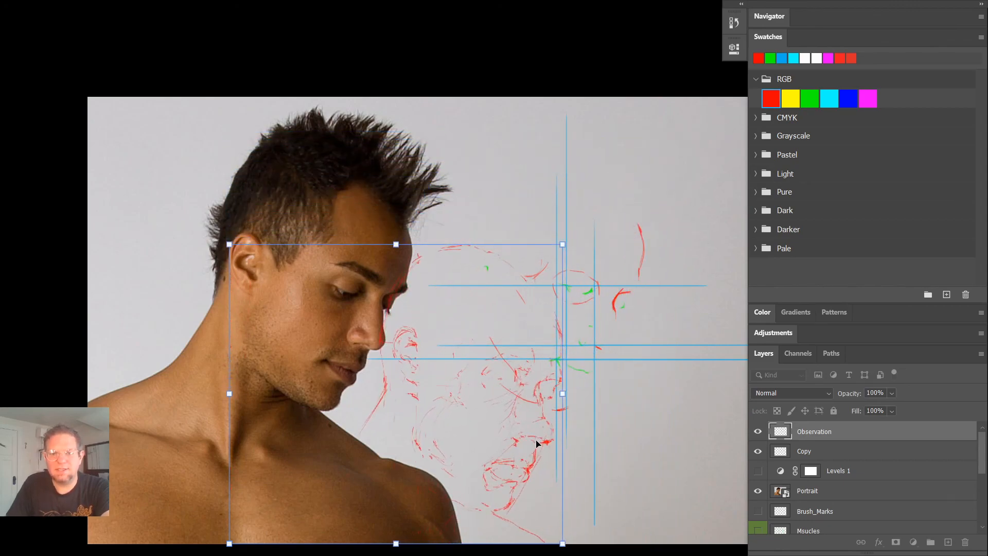
{"action": "mouse_move", "coordinate": [538, 441]}
{"action": "left_mouse_down"}
{"action": "mouse_move", "coordinate": [631, 352]}
{"action": "mouse_move", "coordinate": [613, 353]}
{"action": "left_mouse_up"}
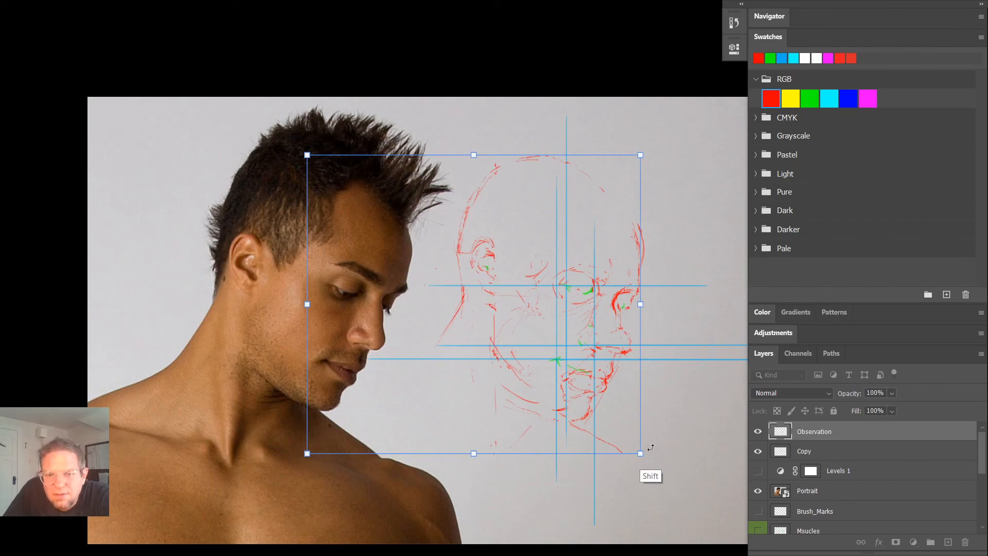
{"action": "mouse_move", "coordinate": [640, 453]}
{"action": "left_mouse_down"}
{"action": "mouse_move", "coordinate": [613, 418]}
{"action": "mouse_move", "coordinate": [662, 479]}
{"action": "left_mouse_up"}
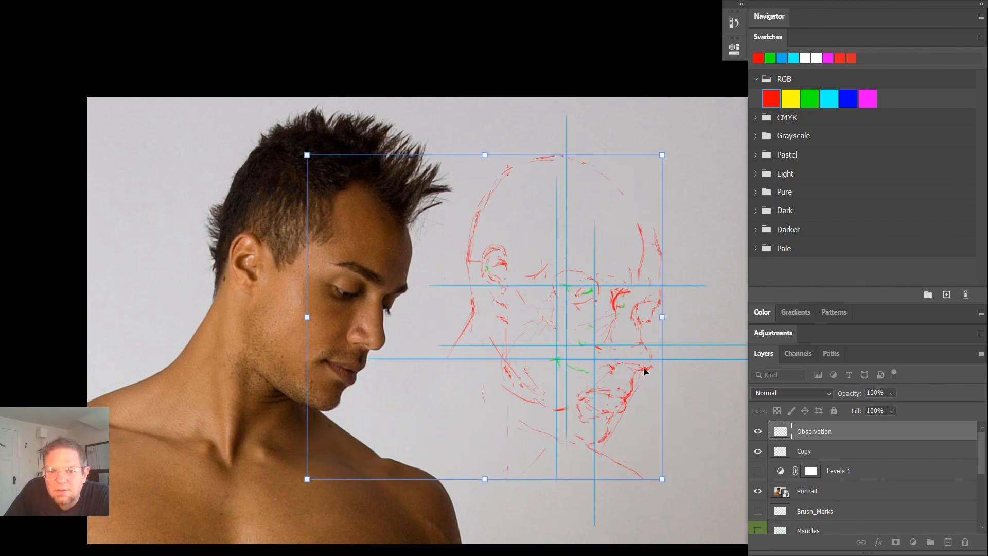
{"action": "left_click_drag", "start_coordinate": [644, 371], "coordinate": [621, 360]}
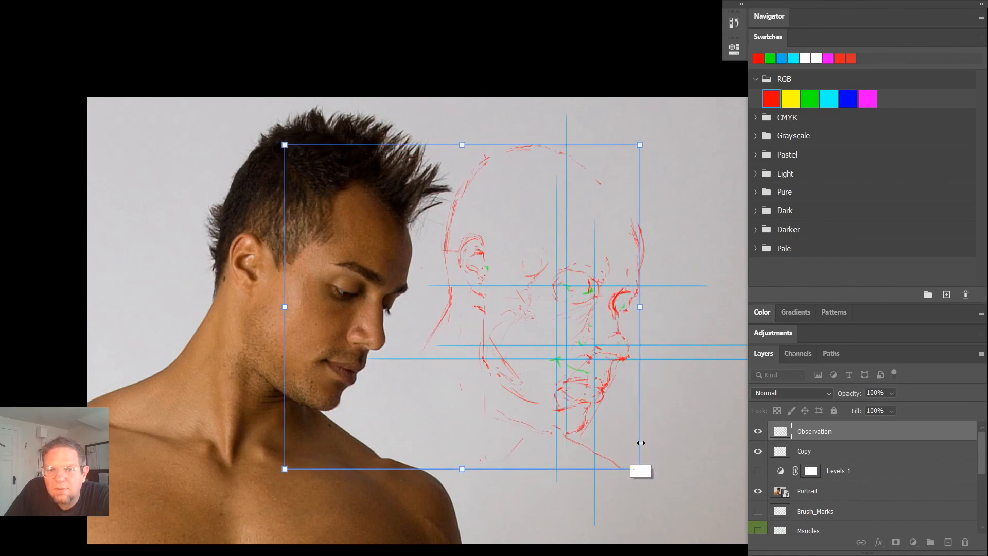
{"action": "key", "text": "shift"}
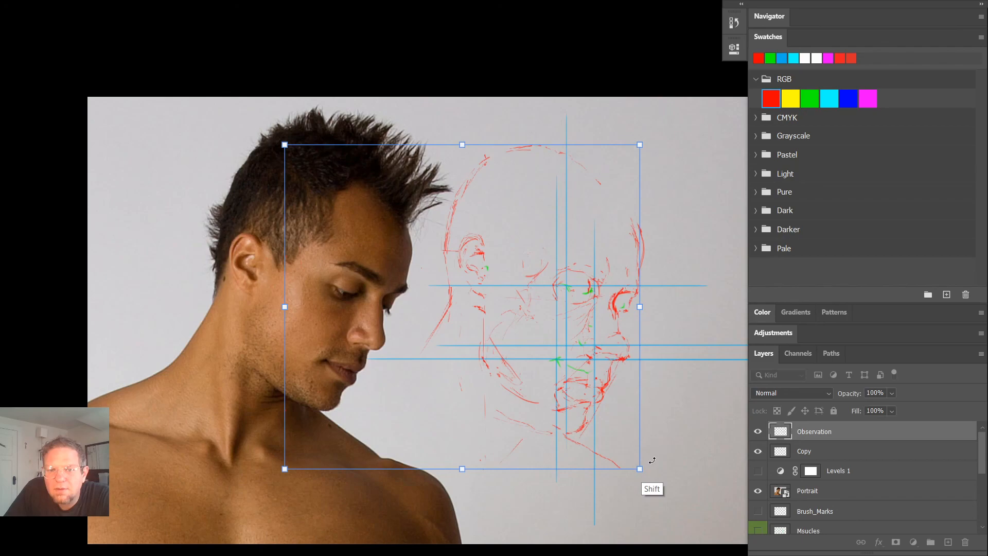
{"action": "left_click_drag", "start_coordinate": [639, 468], "coordinate": [644, 467]}
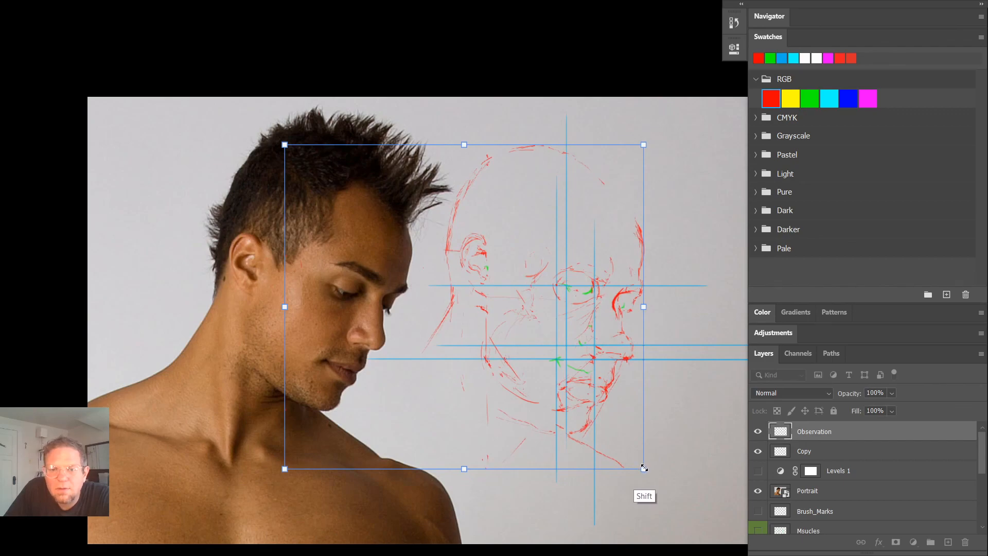
- Shrink the head sketch further, align its eyes, nose and mouth with the Copy layer's landmarks, and apply the transform
{"action": "left_click_drag", "start_coordinate": [643, 468], "coordinate": [548, 247]}
{"action": "key", "text": "space"}
{"action": "mouse_move", "coordinate": [679, 258]}
{"action": "left_mouse_down"}
{"action": "mouse_move", "coordinate": [639, 277]}
{"action": "mouse_move", "coordinate": [614, 553]}
{"action": "left_mouse_up"}
{"action": "left_click_drag", "start_coordinate": [600, 305], "coordinate": [579, 444]}
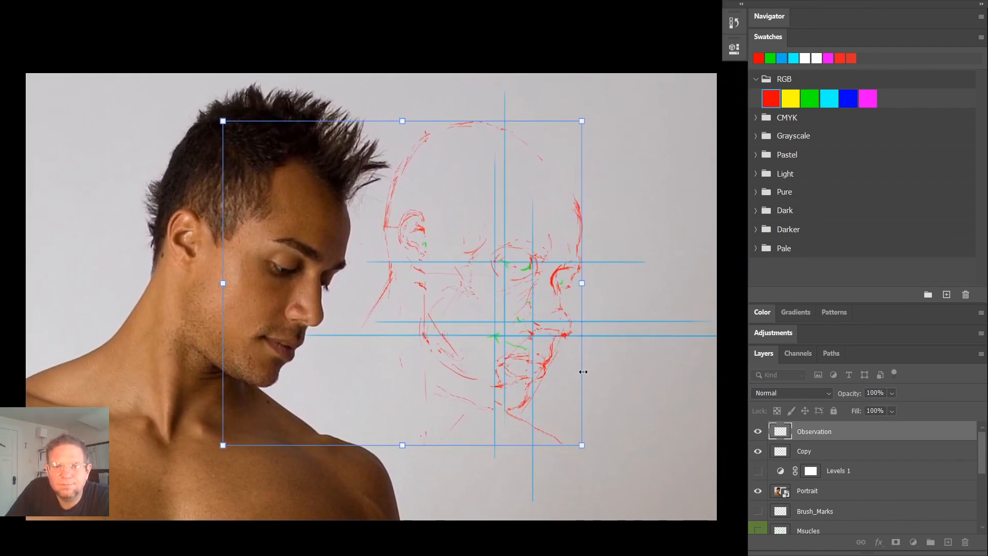
{"action": "left_click_drag", "start_coordinate": [581, 121], "coordinate": [533, 177]}
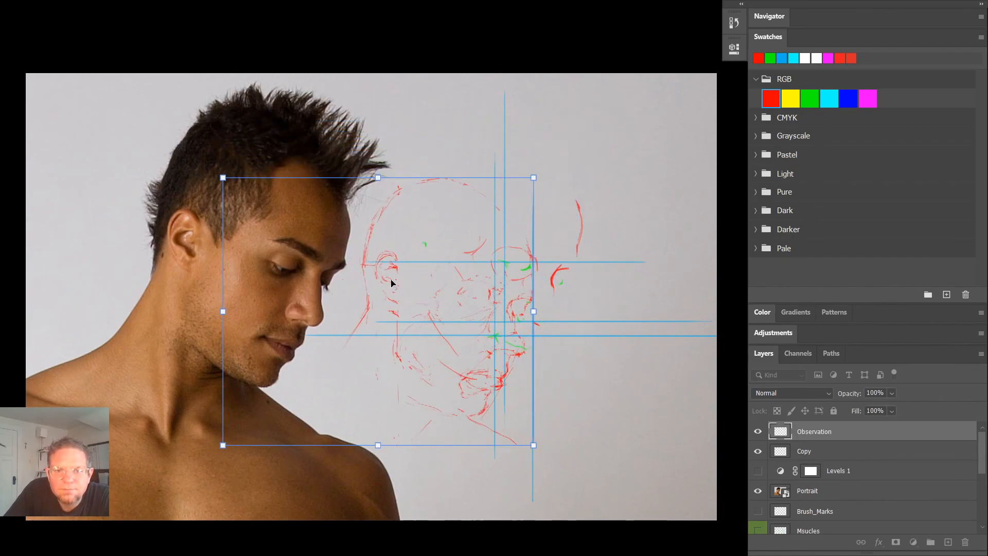
{"action": "mouse_move", "coordinate": [391, 282]}
{"action": "left_mouse_down"}
{"action": "mouse_move", "coordinate": [479, 164]}
{"action": "mouse_move", "coordinate": [528, 206]}
{"action": "mouse_move", "coordinate": [437, 248]}
{"action": "left_mouse_up"}
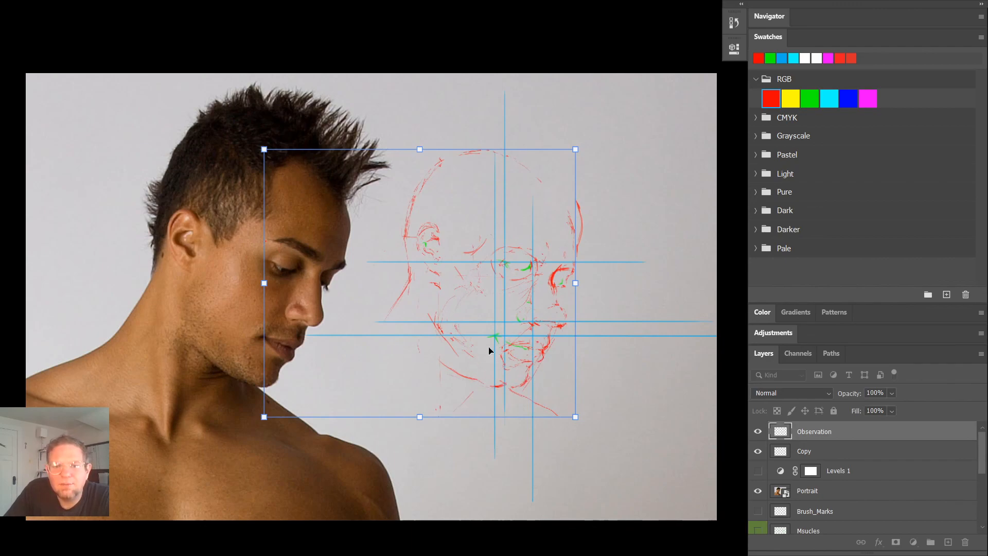
{"action": "key", "text": "shift"}
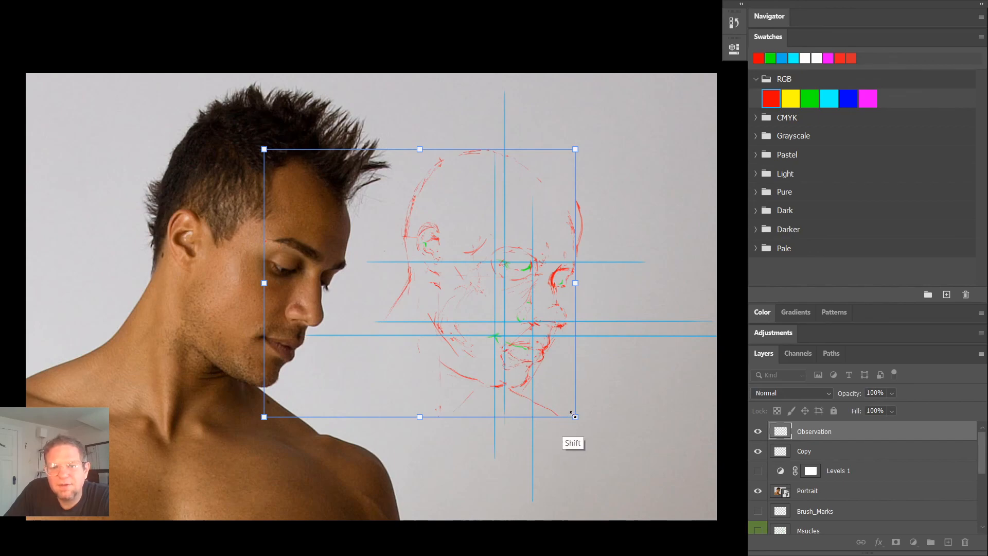
{"action": "mouse_move", "coordinate": [574, 416]}
{"action": "left_mouse_down"}
{"action": "mouse_move", "coordinate": [591, 431]}
{"action": "mouse_move", "coordinate": [555, 408]}
{"action": "mouse_move", "coordinate": [571, 422]}
{"action": "left_mouse_up"}
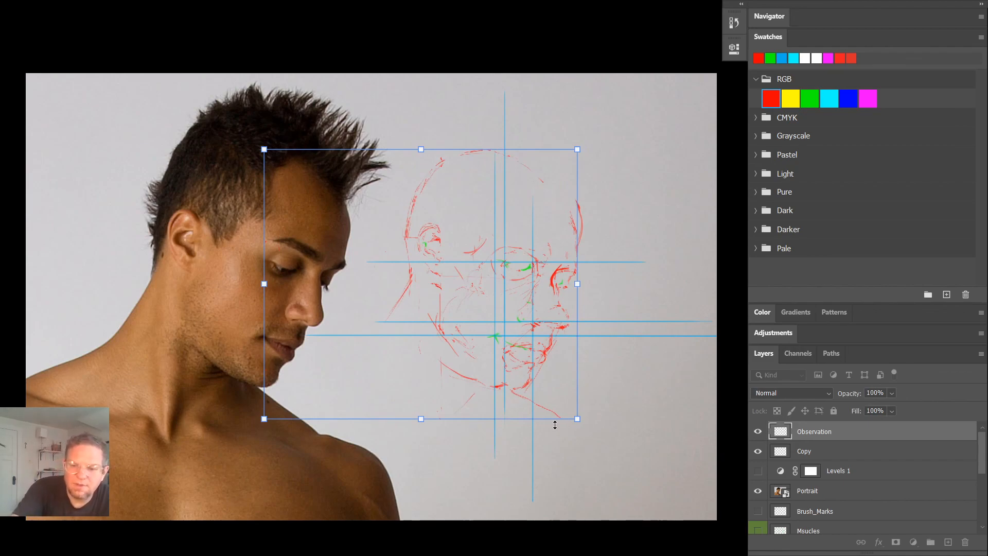
{"action": "key", "text": "Return"}
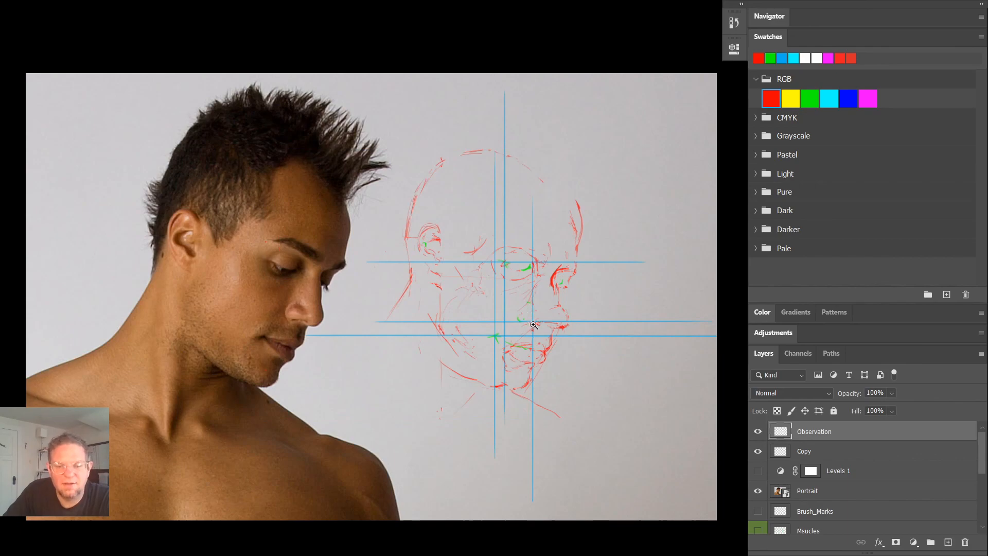
- Brush small red marks at the nostril wing and mouth corner on the Observation layer, undoing the trial strokes across nose and mouth
{"action": "left_click_drag", "start_coordinate": [506, 301], "coordinate": [561, 302]}
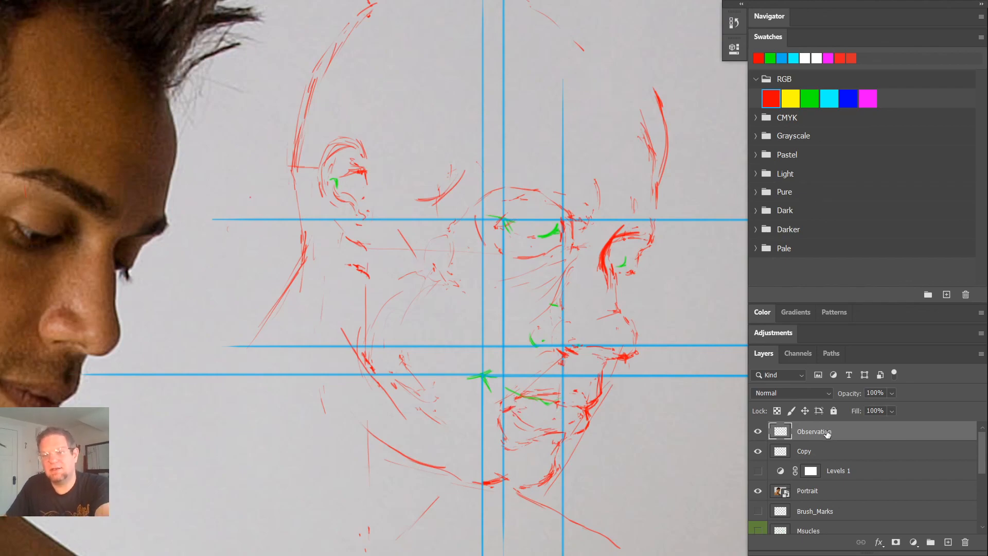
{"action": "key", "text": "b"}
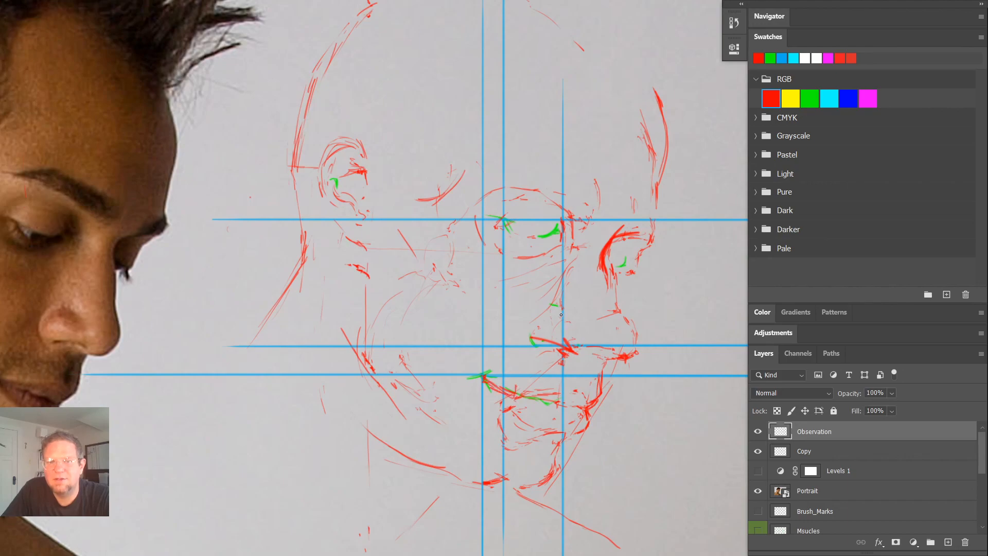
{"action": "mouse_move", "coordinate": [561, 314]}
{"action": "left_mouse_down"}
{"action": "mouse_move", "coordinate": [464, 381]}
{"action": "mouse_move", "coordinate": [571, 371]}
{"action": "mouse_move", "coordinate": [569, 305]}
{"action": "left_mouse_up"}
{"action": "key", "text": "ctrl+z"}
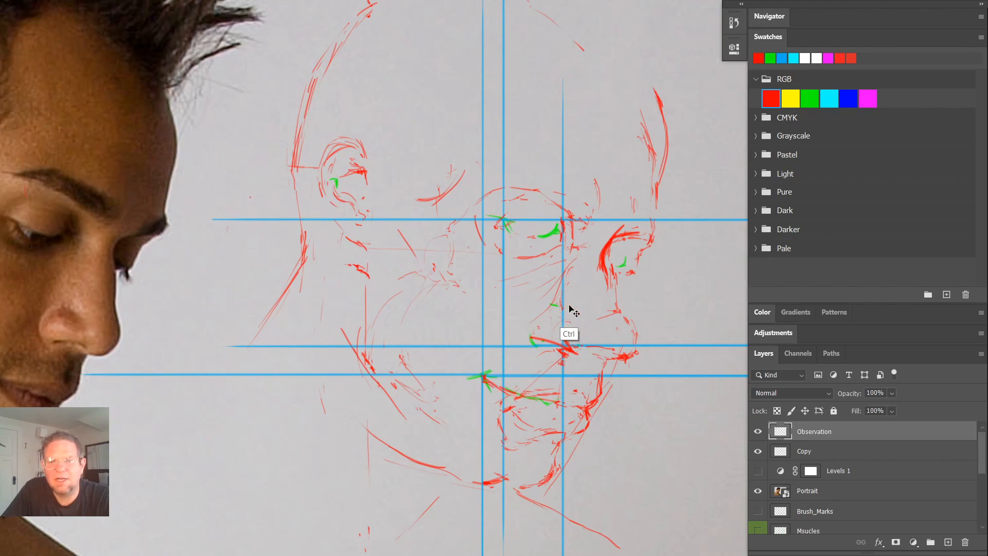
{"action": "key", "text": "ctrl+z"}
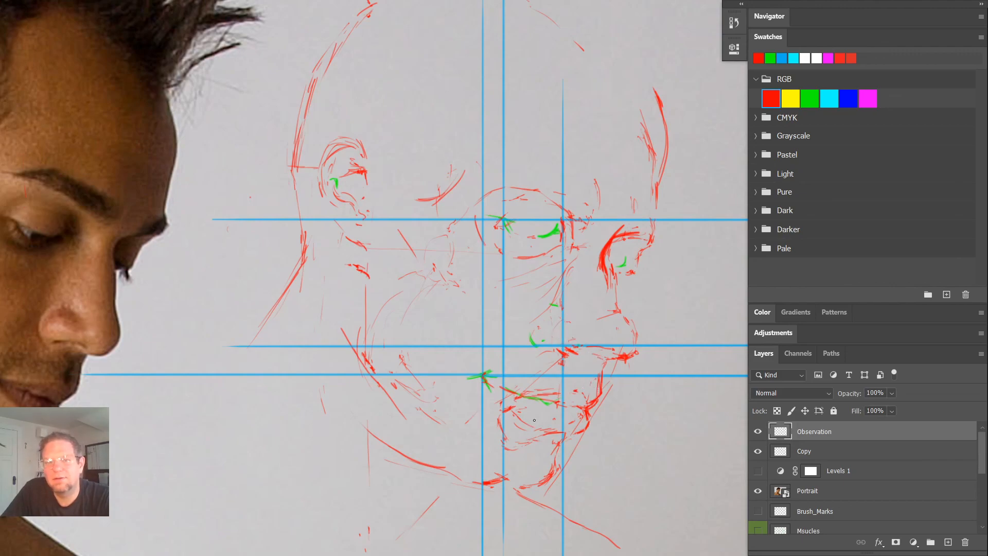
{"action": "left_click", "coordinate": [559, 341]}
{"action": "left_click_drag", "start_coordinate": [532, 337], "coordinate": [537, 345]}
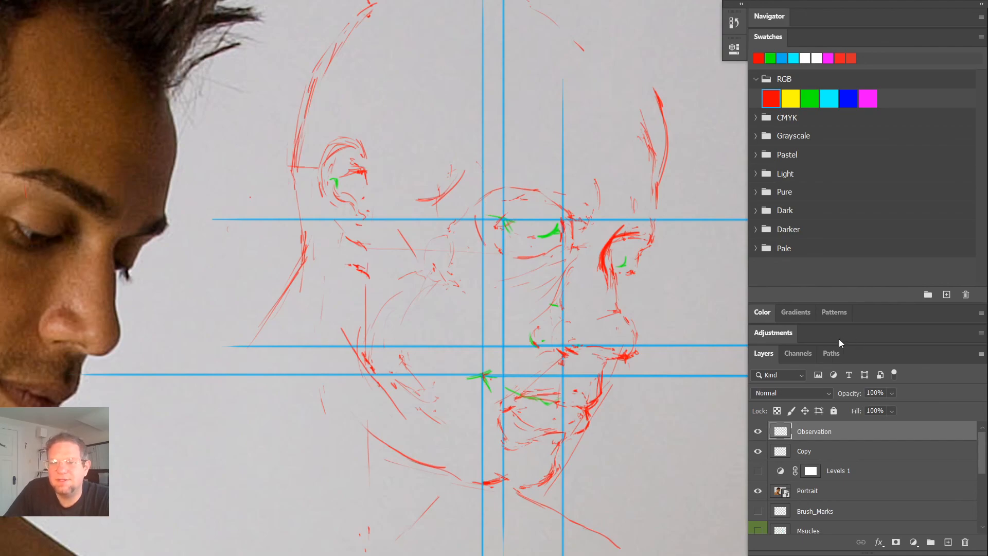
- With the Copy layer hidden, extend the mouth corner to the lips and the nostril to the nose base in red, and show the layer again
{"action": "left_click", "coordinate": [758, 451]}
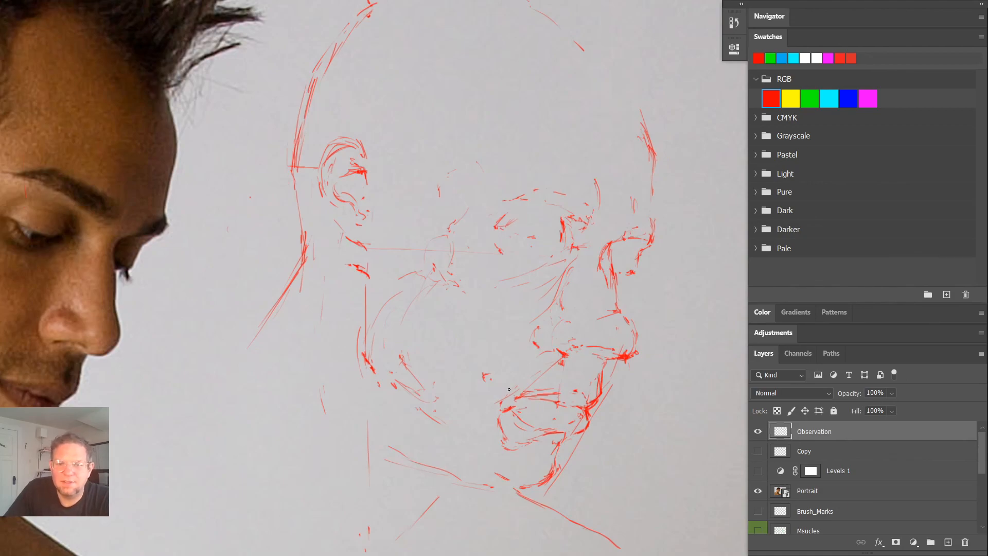
{"action": "left_click_drag", "start_coordinate": [507, 395], "coordinate": [527, 393]}
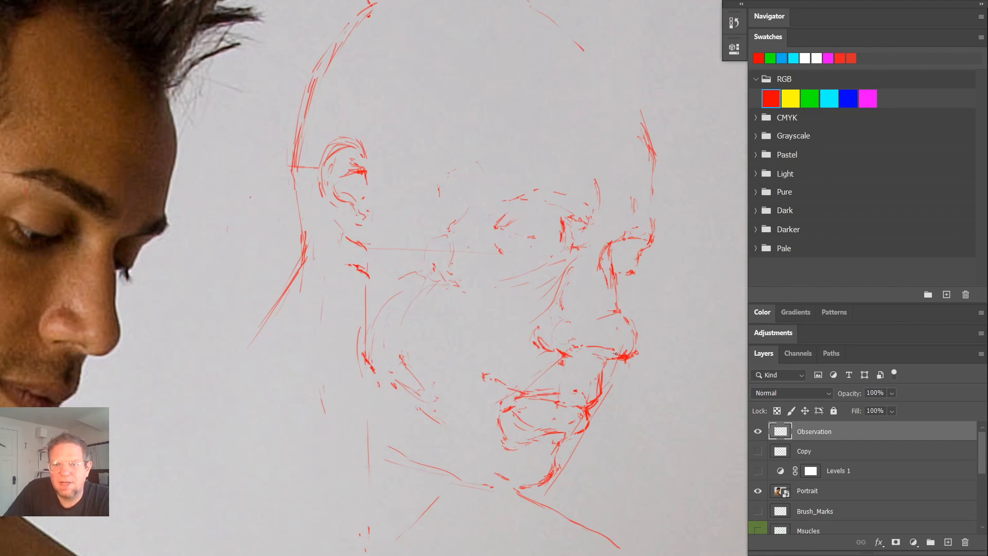
{"action": "left_click", "coordinate": [758, 450]}
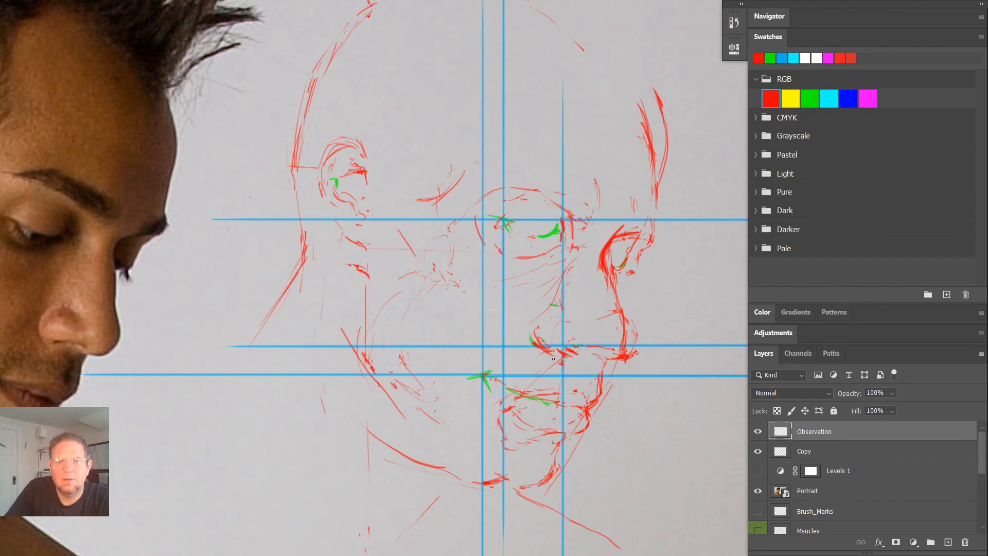
- Draw the curve of the nose tip beside the near nostril and strengthen the outer contour of the nose bridge in red
{"action": "mouse_move", "coordinate": [513, 333]}
{"action": "left_mouse_down"}
{"action": "mouse_move", "coordinate": [545, 344]}
{"action": "mouse_move", "coordinate": [520, 313]}
{"action": "left_mouse_up"}
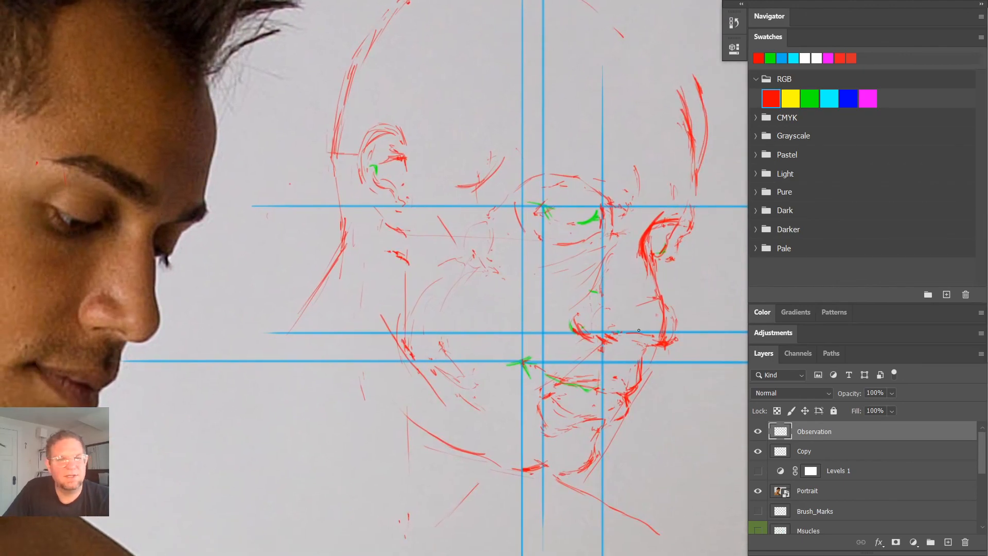
{"action": "left_click_drag", "start_coordinate": [608, 307], "coordinate": [621, 323]}
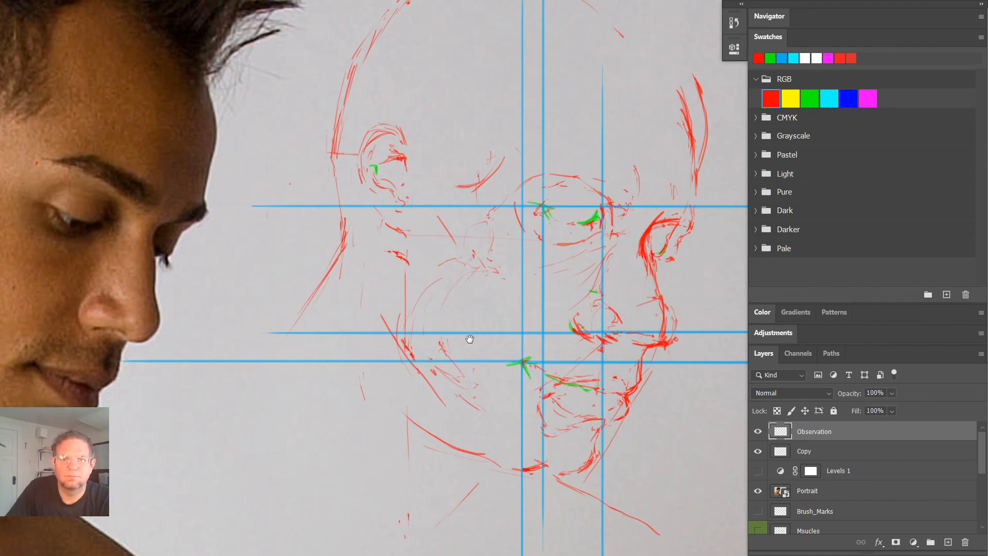
{"action": "mouse_move", "coordinate": [469, 339]}
{"action": "left_mouse_down"}
{"action": "mouse_move", "coordinate": [549, 227]}
{"action": "mouse_move", "coordinate": [408, 323]}
{"action": "mouse_move", "coordinate": [394, 376]}
{"action": "left_mouse_up"}
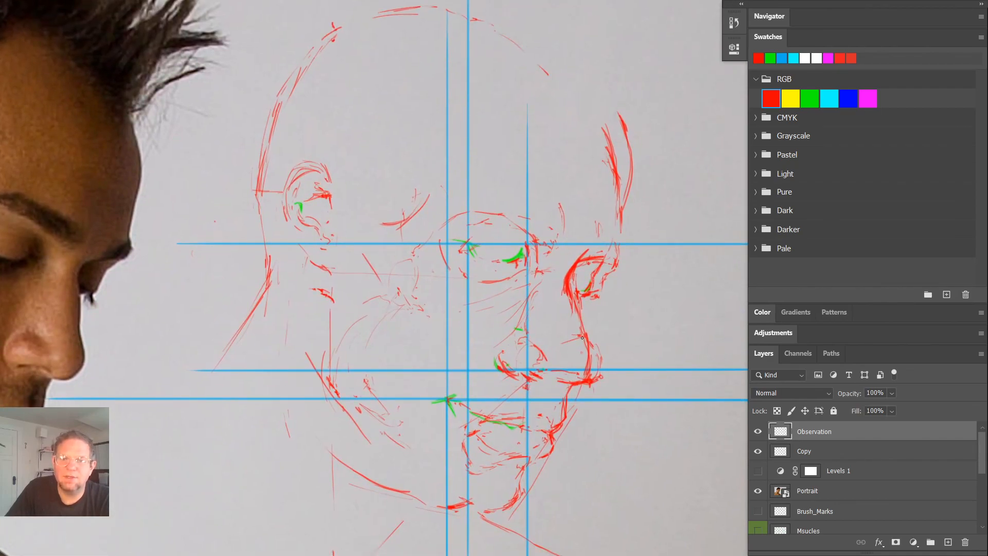
{"action": "mouse_move", "coordinate": [518, 360]}
{"action": "left_mouse_down"}
{"action": "mouse_move", "coordinate": [641, 337]}
{"action": "mouse_move", "coordinate": [489, 364]}
{"action": "left_mouse_up"}
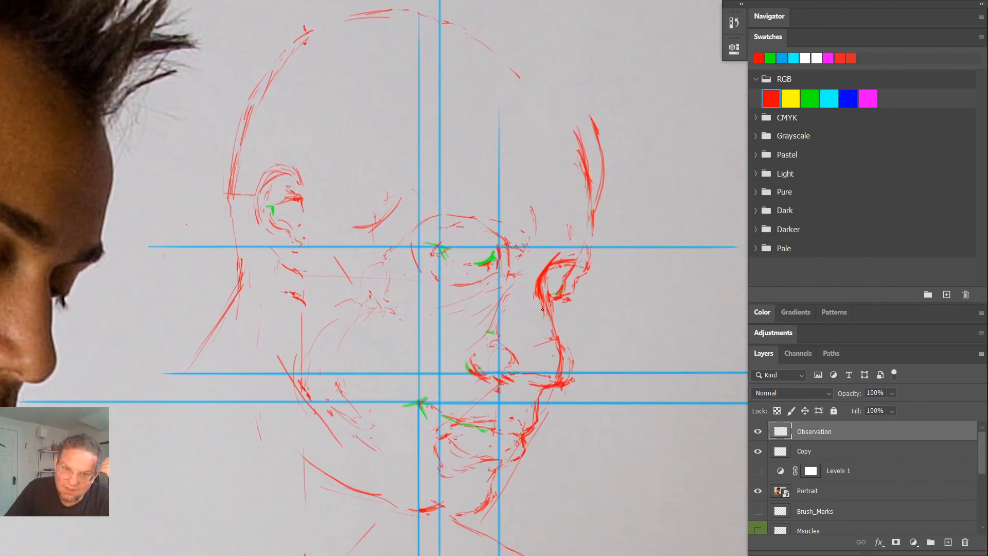
{"action": "left_click_drag", "start_coordinate": [543, 309], "coordinate": [561, 352]}
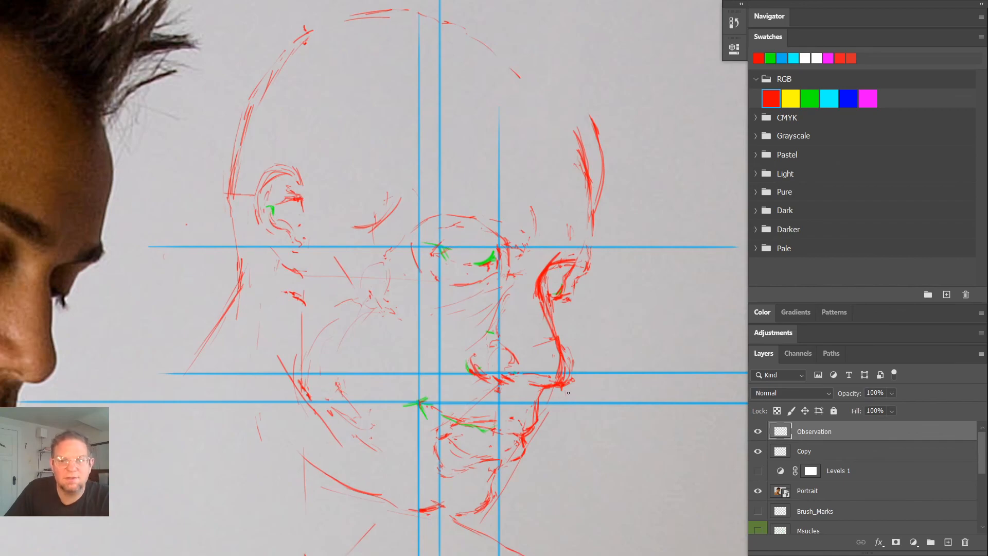
- Redraw the mouth corner, lower lip and chin contours in red, and join the far brow to the forehead contour
{"action": "left_click_drag", "start_coordinate": [588, 316], "coordinate": [658, 209]}
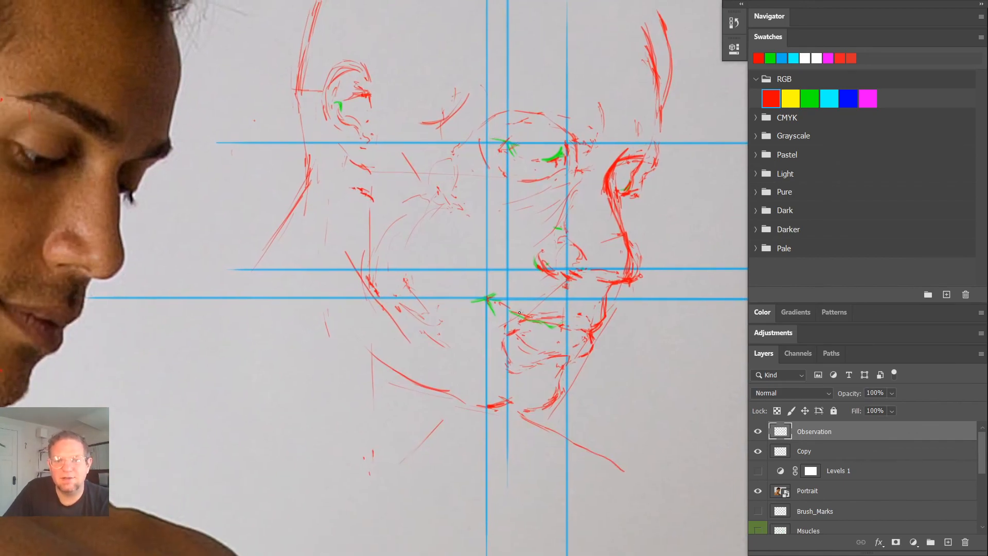
{"action": "mouse_move", "coordinate": [491, 322]}
{"action": "left_mouse_down"}
{"action": "mouse_move", "coordinate": [512, 372]}
{"action": "mouse_move", "coordinate": [492, 356]}
{"action": "mouse_move", "coordinate": [533, 367]}
{"action": "mouse_move", "coordinate": [584, 349]}
{"action": "left_mouse_up"}
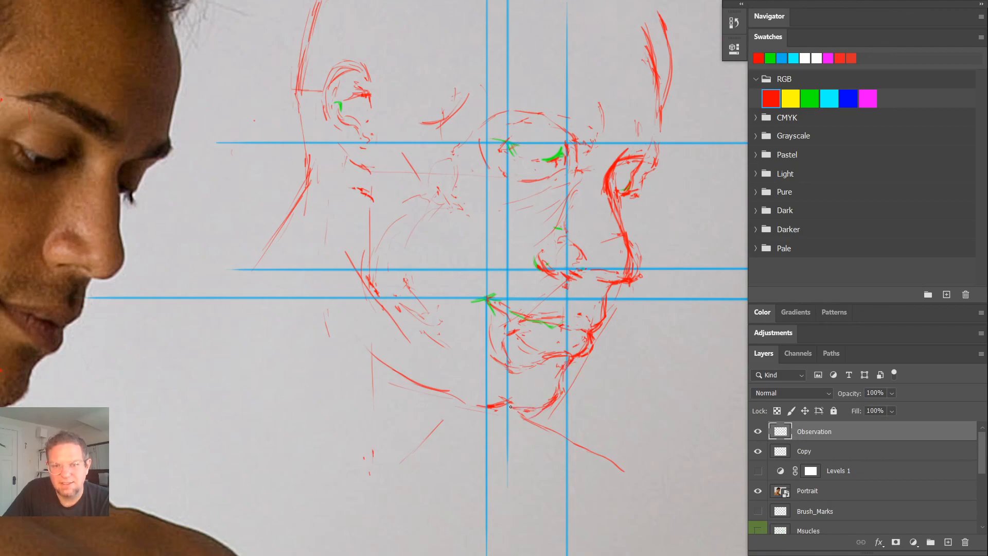
{"action": "left_click_drag", "start_coordinate": [634, 219], "coordinate": [634, 316]}
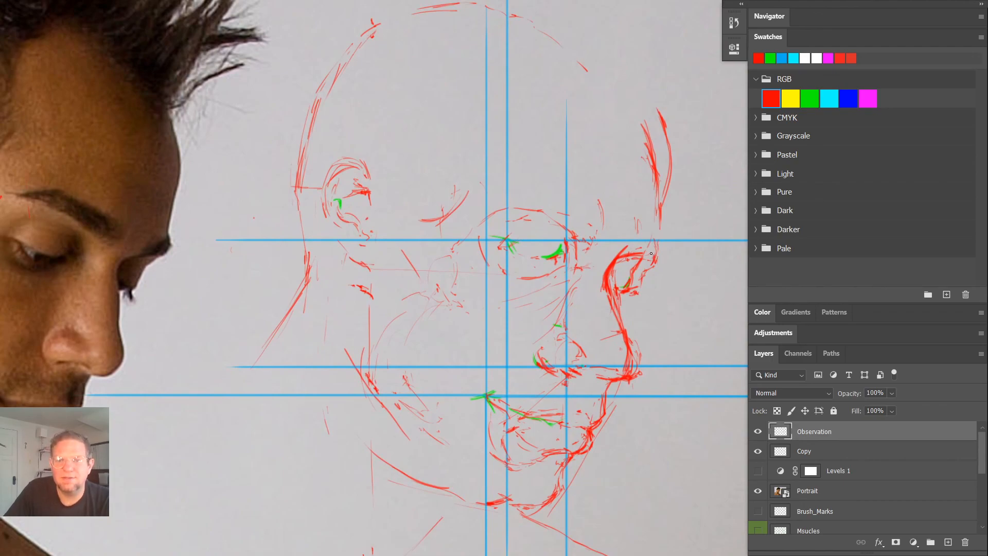
{"action": "left_click_drag", "start_coordinate": [651, 252], "coordinate": [649, 191]}
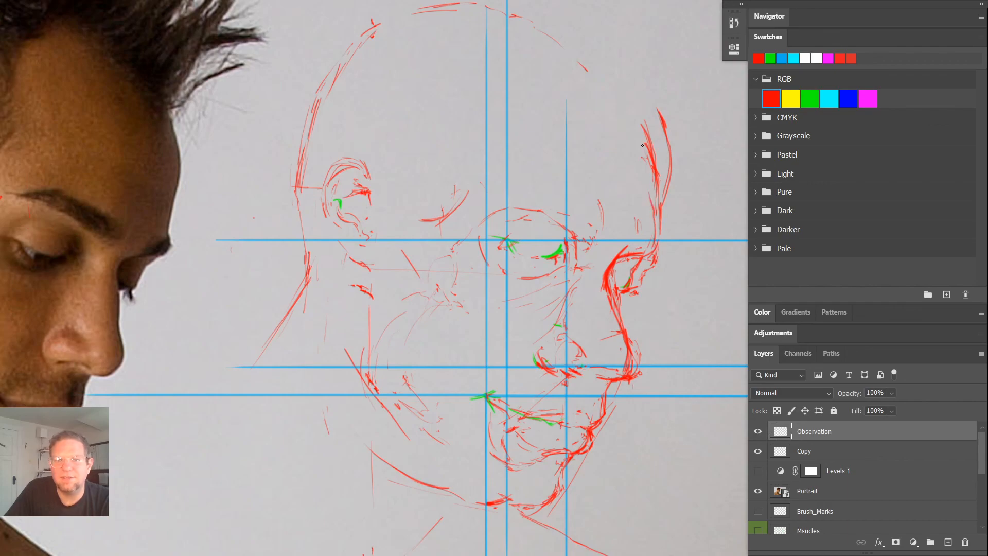
{"action": "mouse_move", "coordinate": [540, 332]}
{"action": "left_mouse_down"}
{"action": "mouse_move", "coordinate": [514, 440]}
{"action": "mouse_move", "coordinate": [596, 313]}
{"action": "mouse_move", "coordinate": [497, 348]}
{"action": "left_mouse_up"}
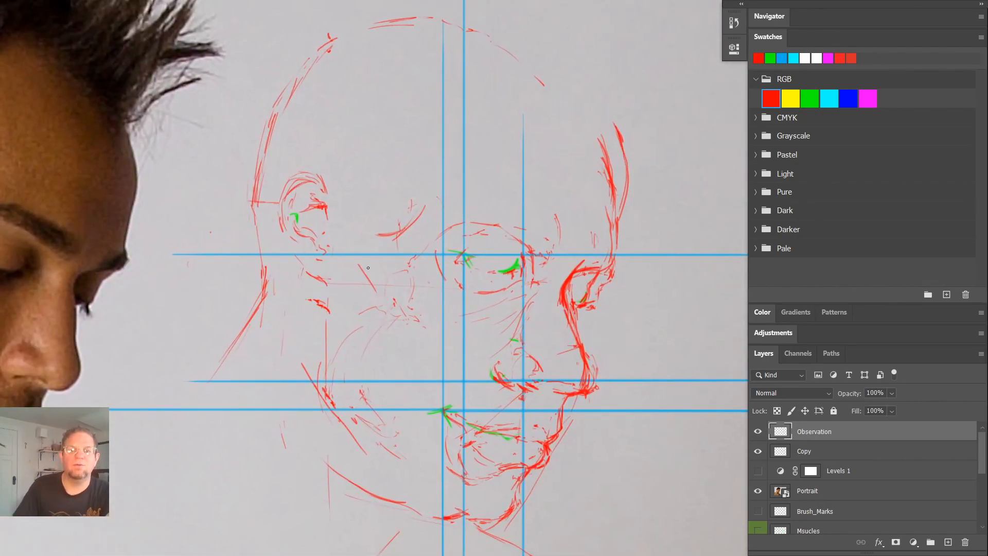